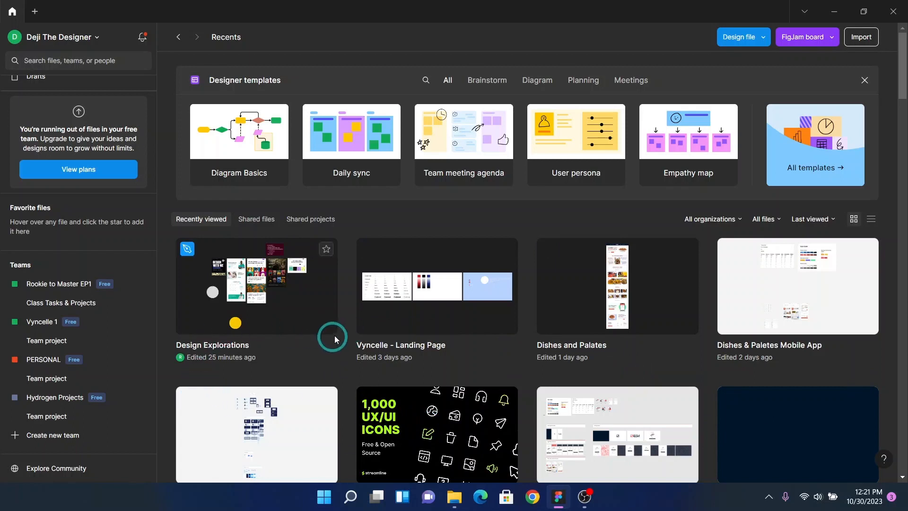
Step: Create a new design file from a new tab
mouse_move(463, 178)
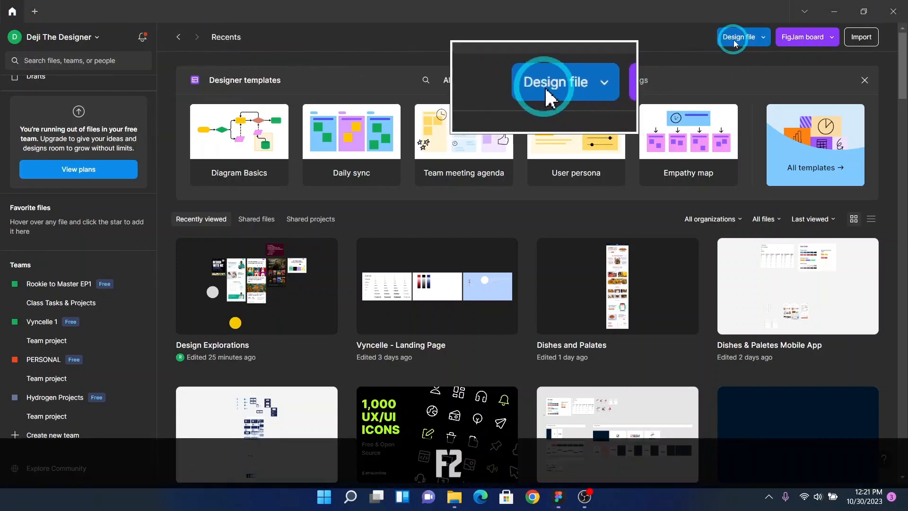
click(35, 13)
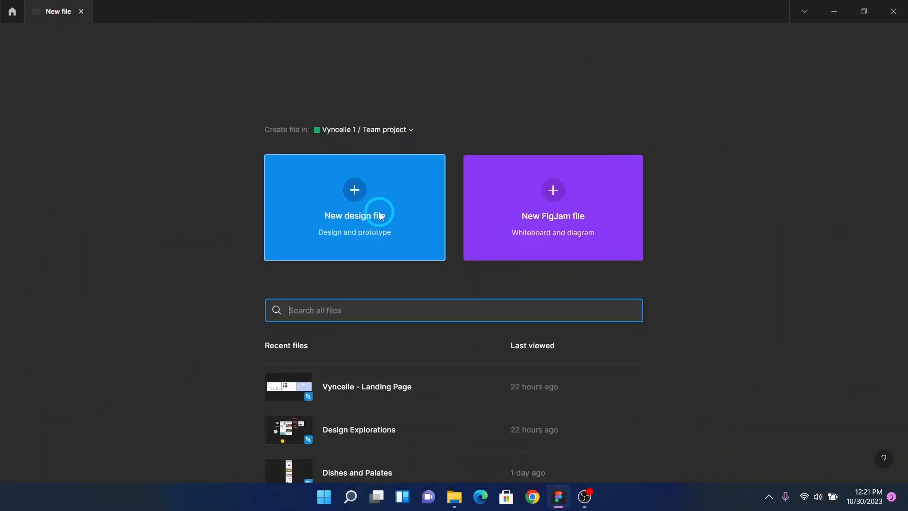
click(382, 216)
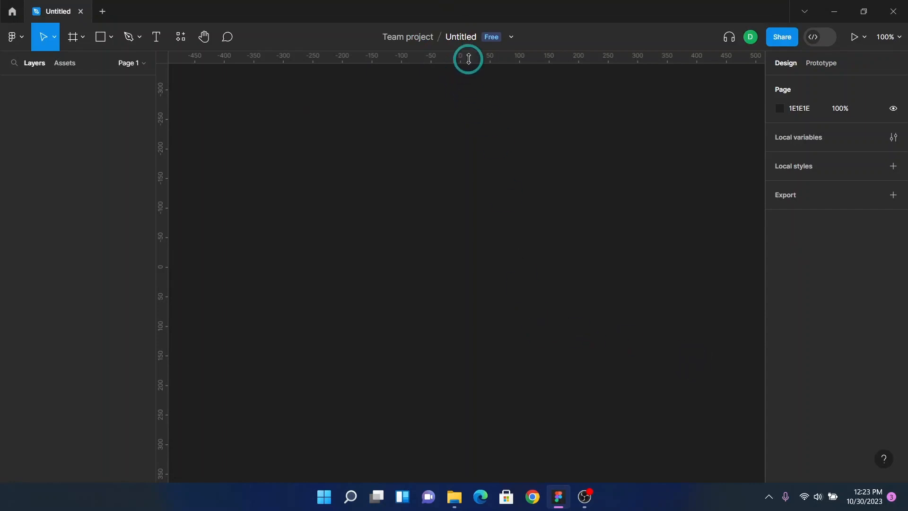
Step: Rename the file as SSS
click(466, 43)
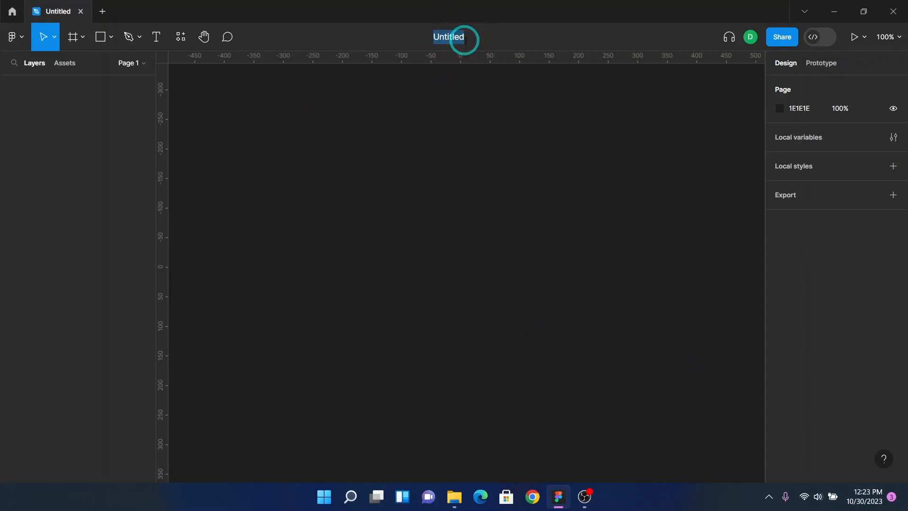
key(Caps_Lock)
text(SSS)
click(508, 201)
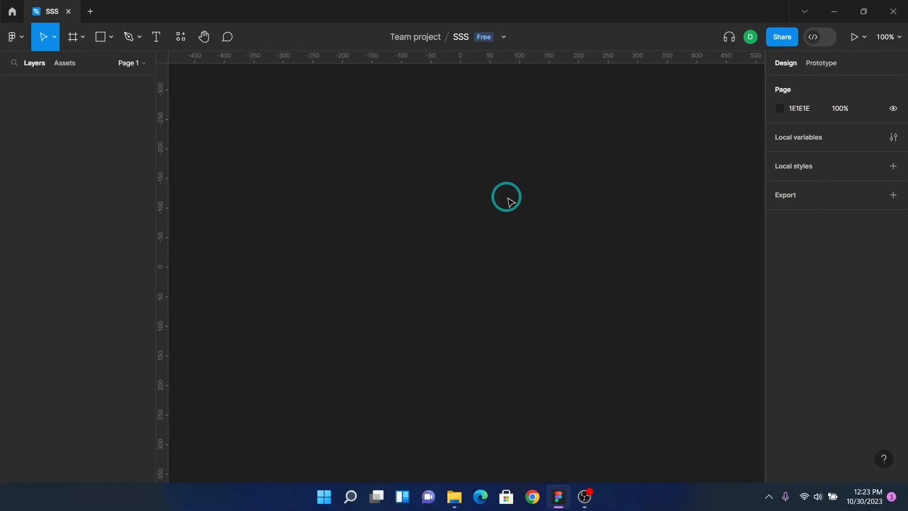
Step: Rename the file as Demo Class
click(460, 37)
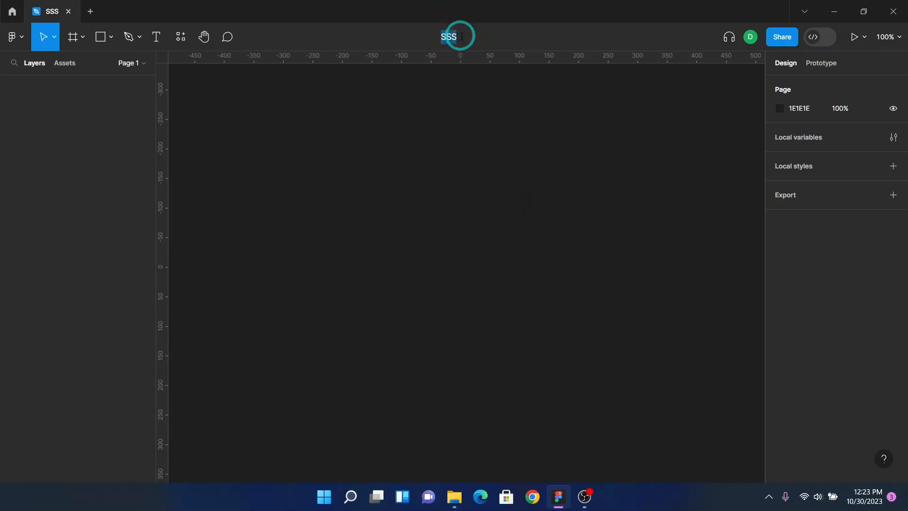
text(D)
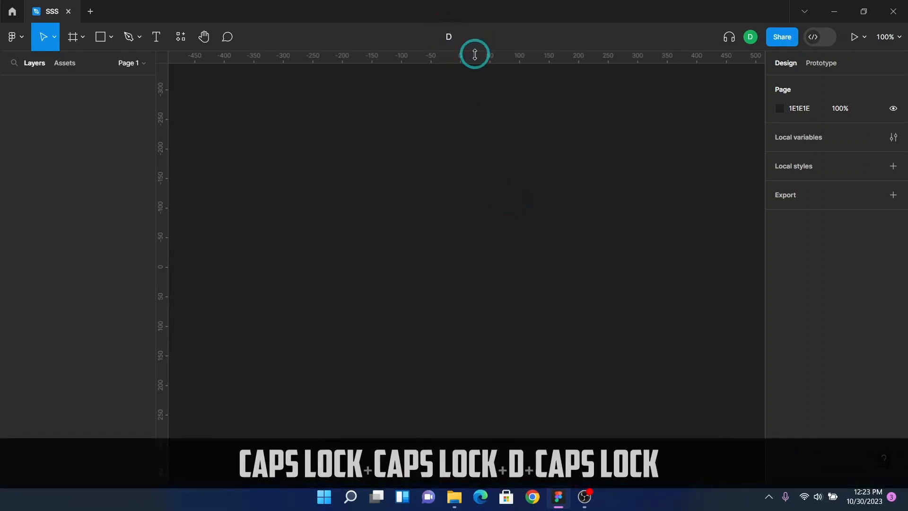
text(emo)
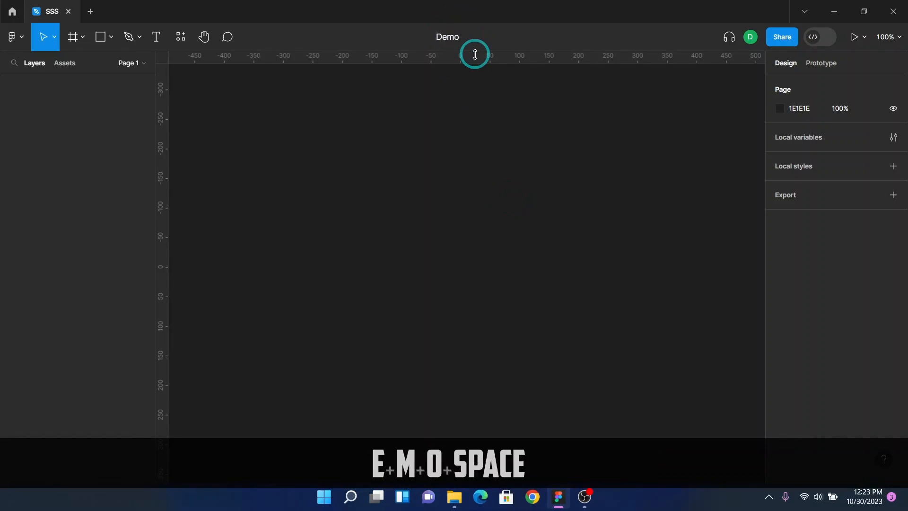
text( Work)
key(BackSpace)
key(BackSpace)
key(BackSpace)
key(BackSpace)
key(BackSpace)
key(BackSpace)
key(BackSpace)
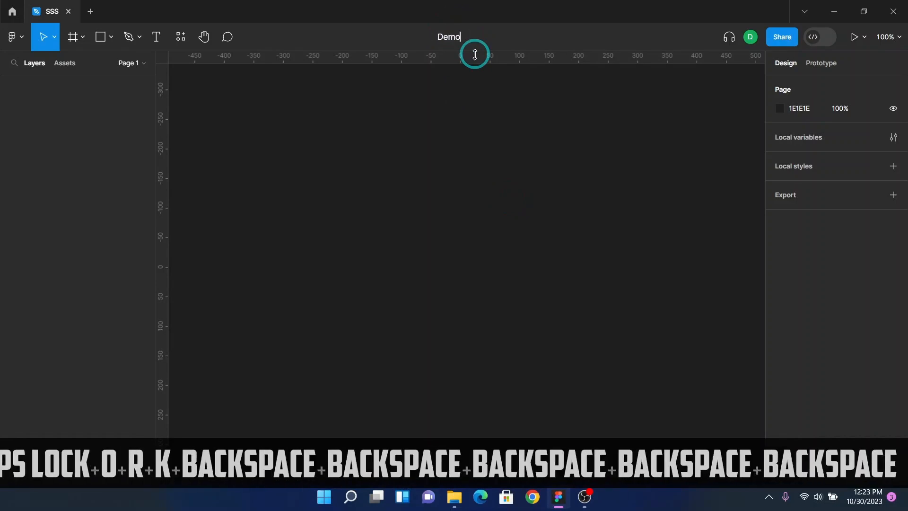
key(BackSpace)
key(BackSpace)
text(Dem)
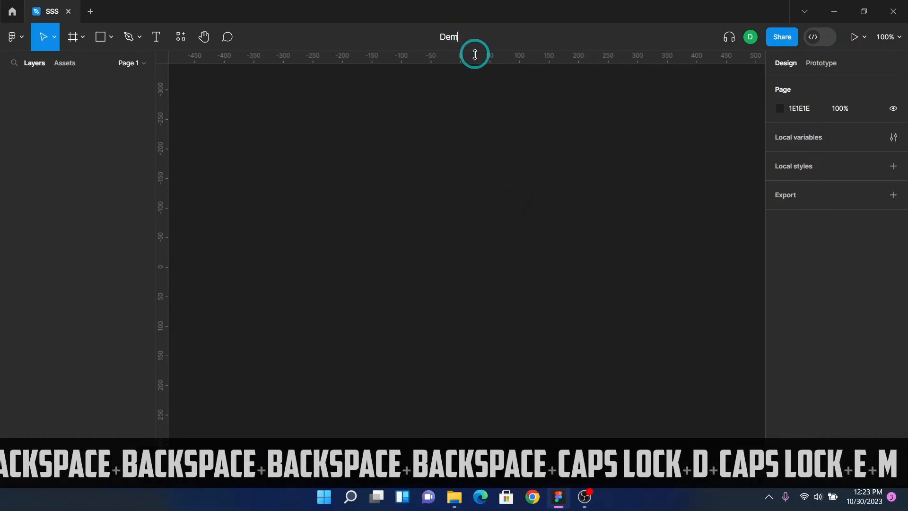
text(o Class)
key(Return)
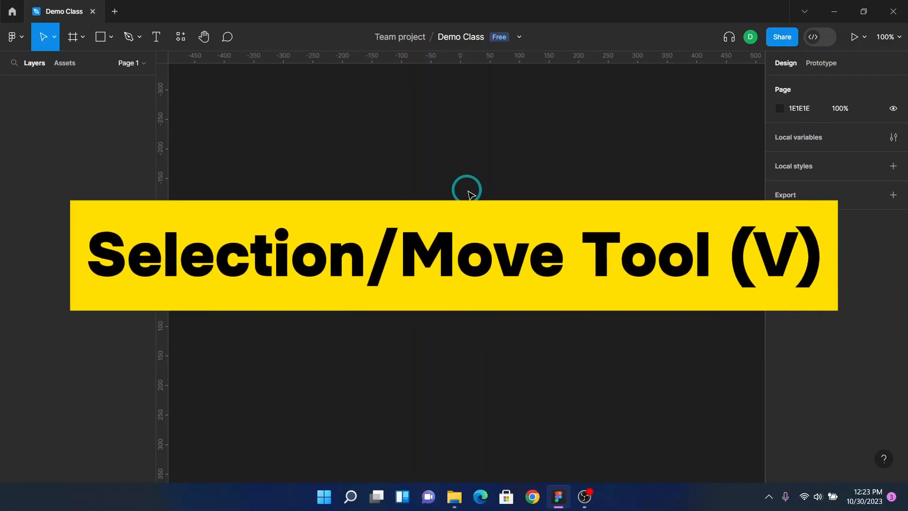
Step: Draw a frame about 520 × 319 on the canvas with the Frame tool
click(82, 37)
click(72, 67)
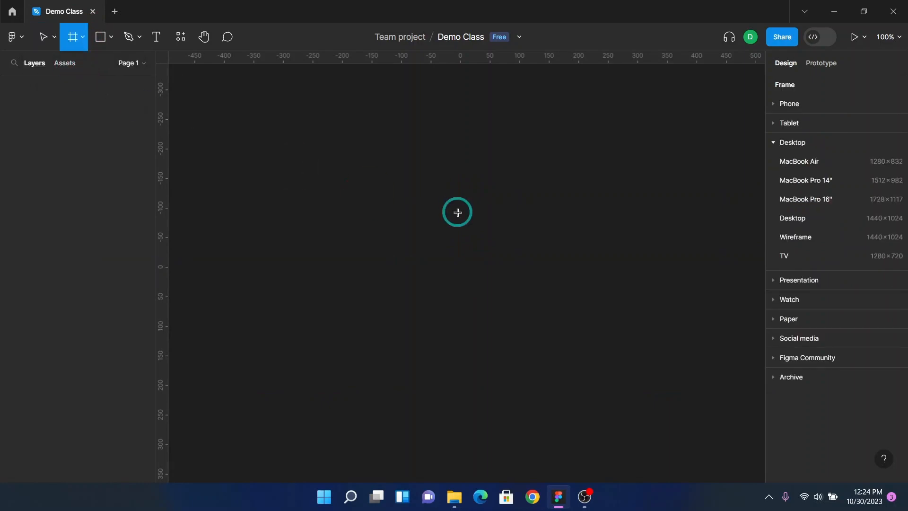
drag(372, 170, 679, 358)
drag(596, 294, 517, 281)
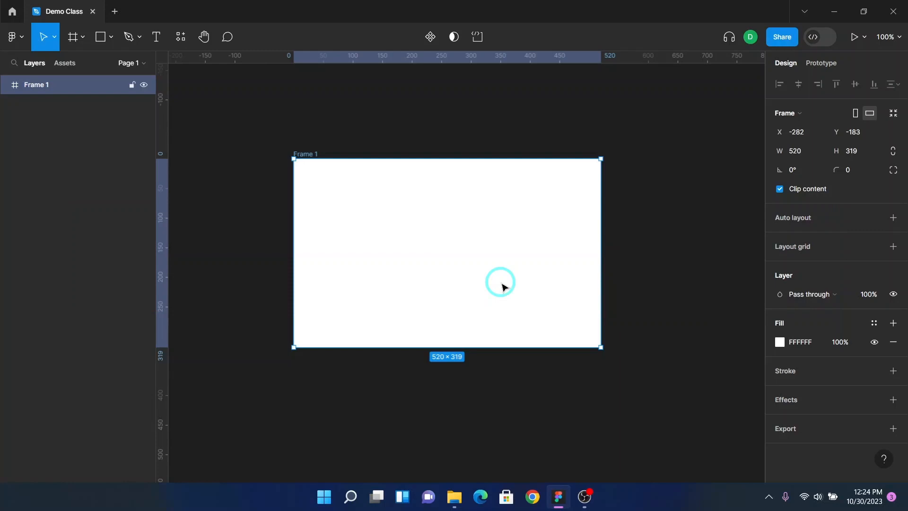
key(v)
click(227, 38)
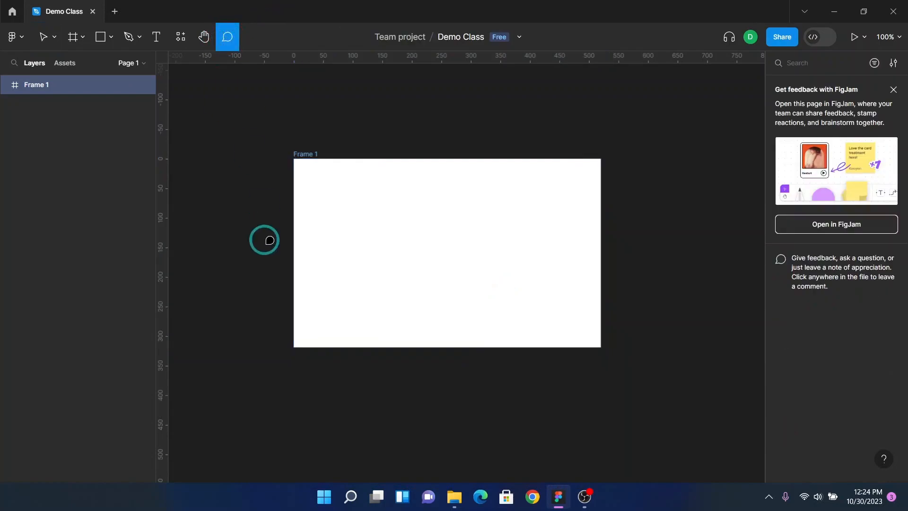
key(v)
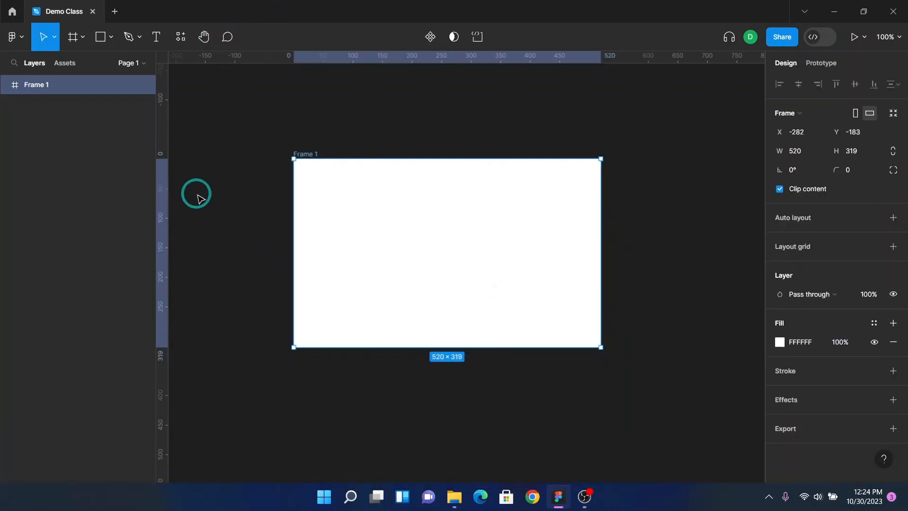
key(F2)
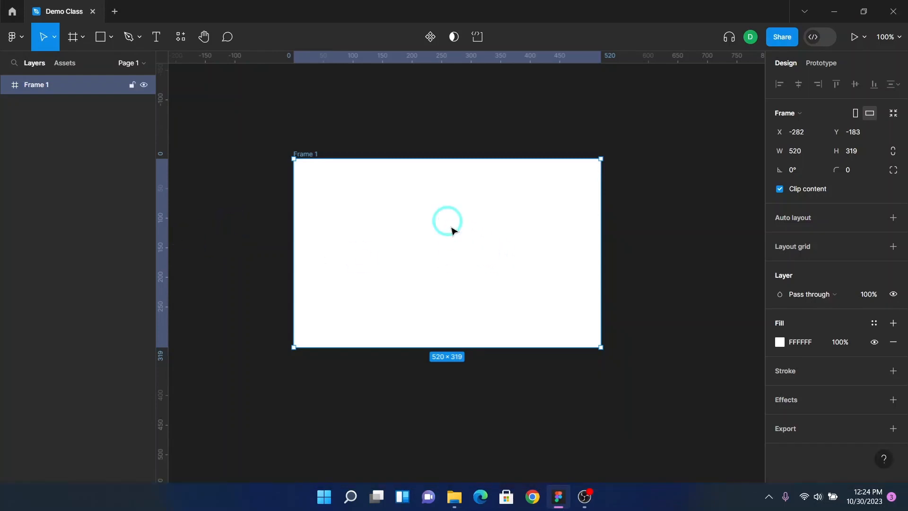
Step: Move the frame up and left, then duplicate it into a copy placed to its lower right
drag(442, 248, 373, 226)
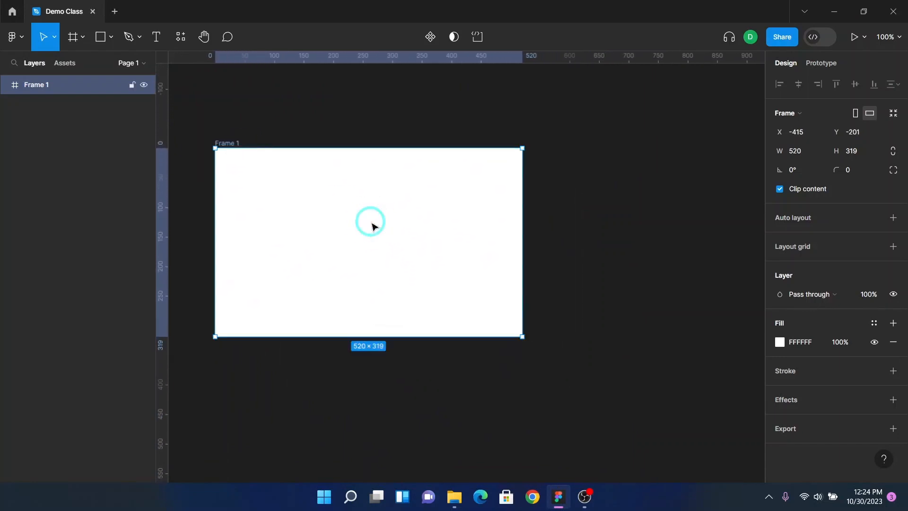
scroll(373, 226, down, 3)
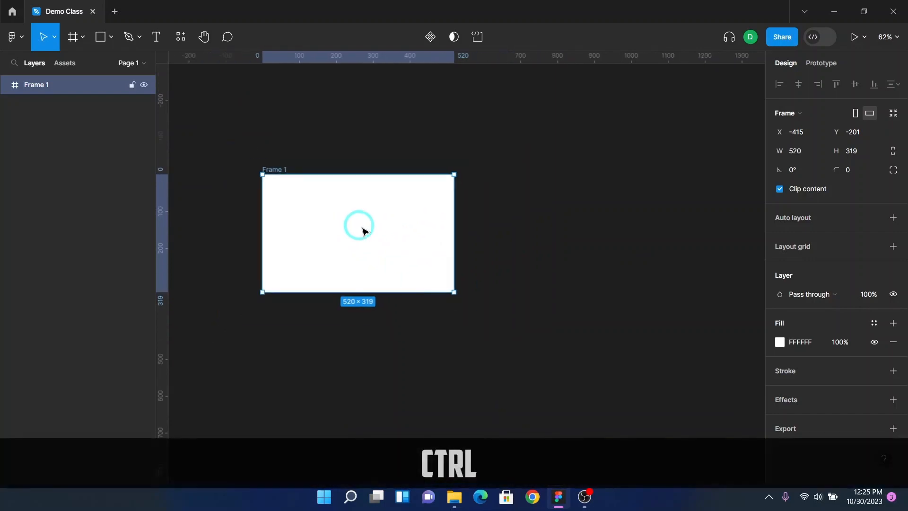
drag(363, 216, 582, 260)
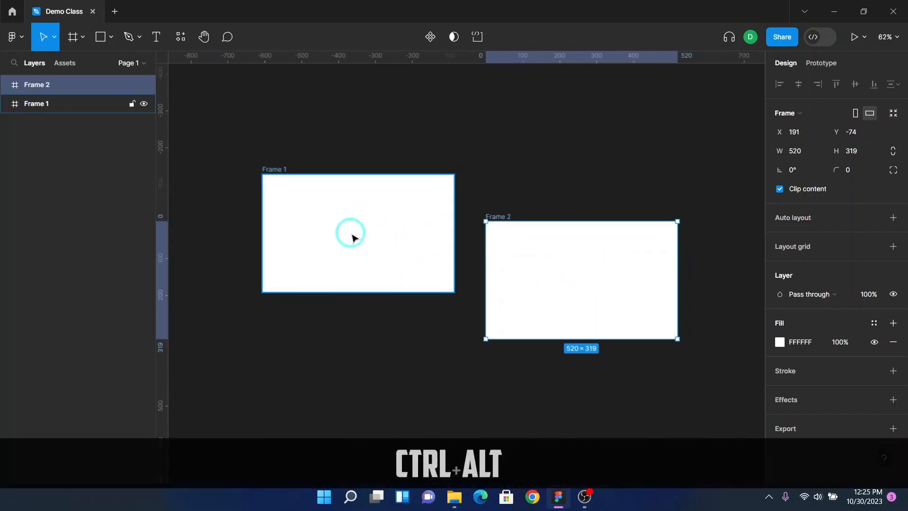
Step: Reposition the original frame to the upper left of its copy
drag(350, 239, 384, 194)
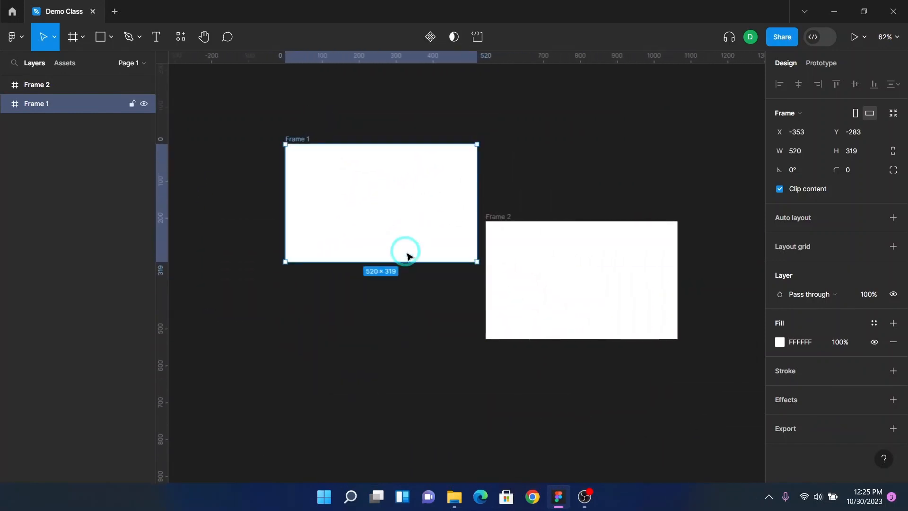
click(204, 37)
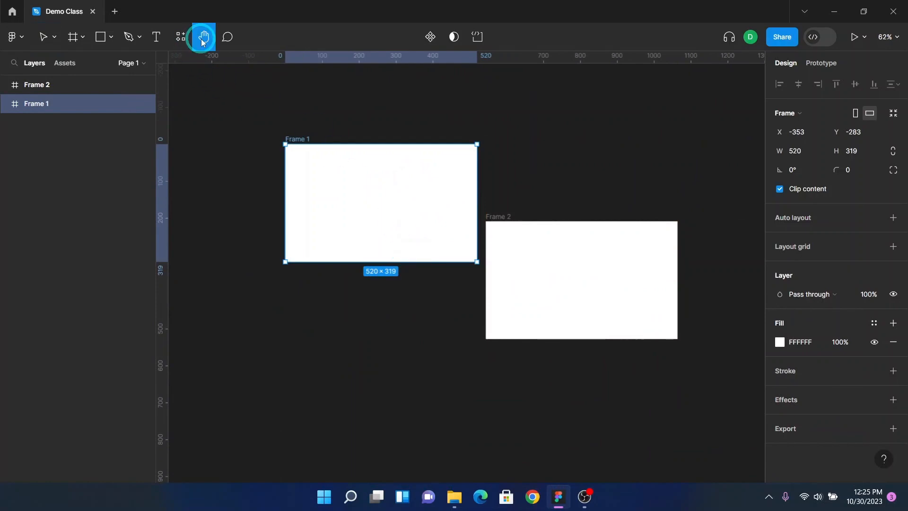
drag(230, 138, 321, 185)
drag(316, 265, 245, 233)
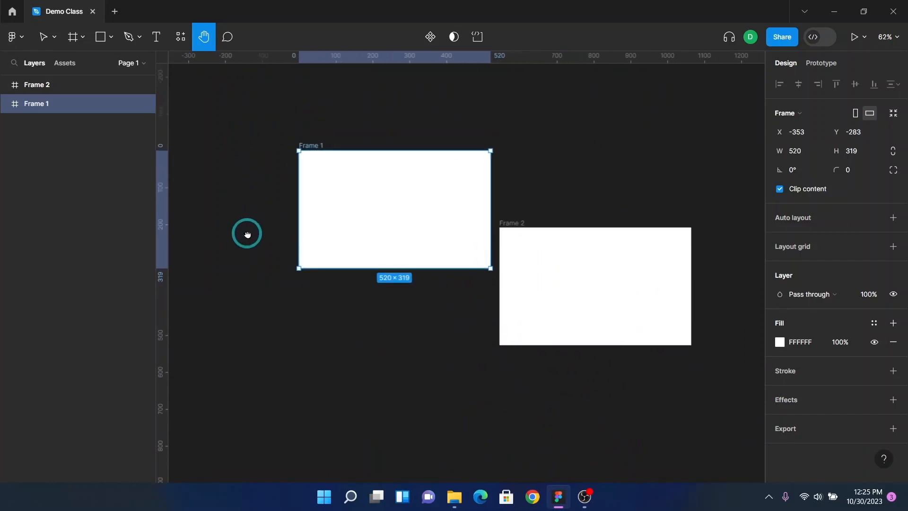
key(v)
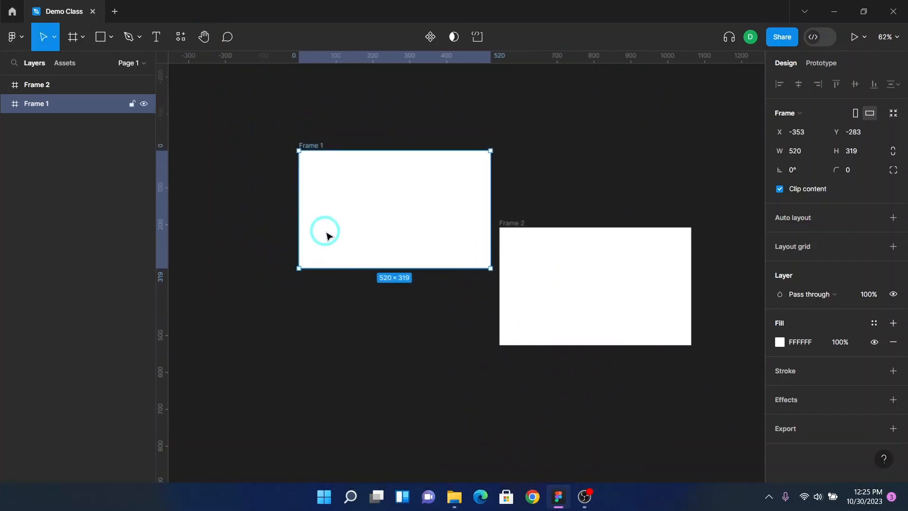
drag(357, 205, 350, 242)
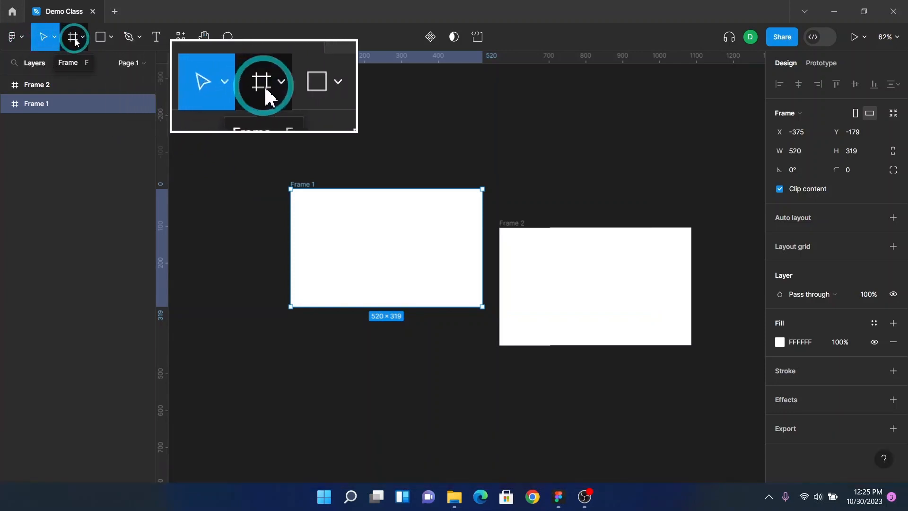
Step: Draw a rectangle about 335 × 143 above the copied frame with the Rectangle tool
click(107, 42)
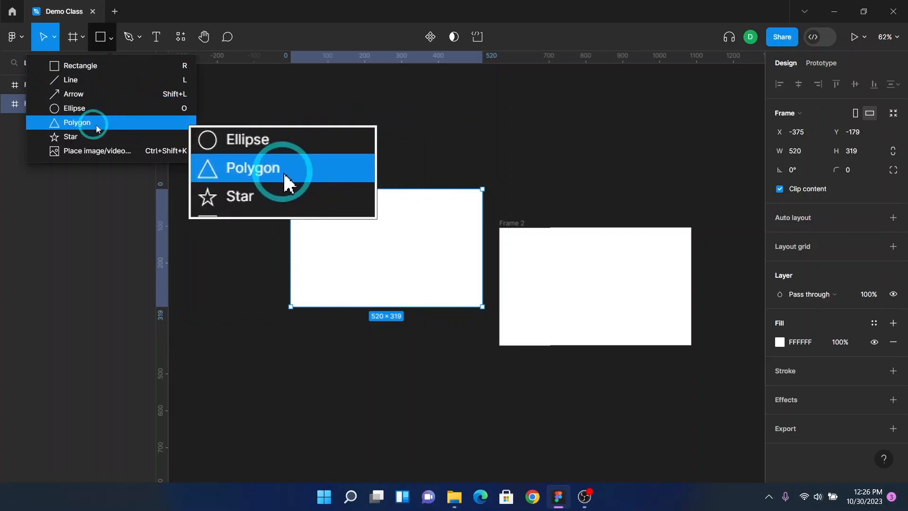
click(95, 66)
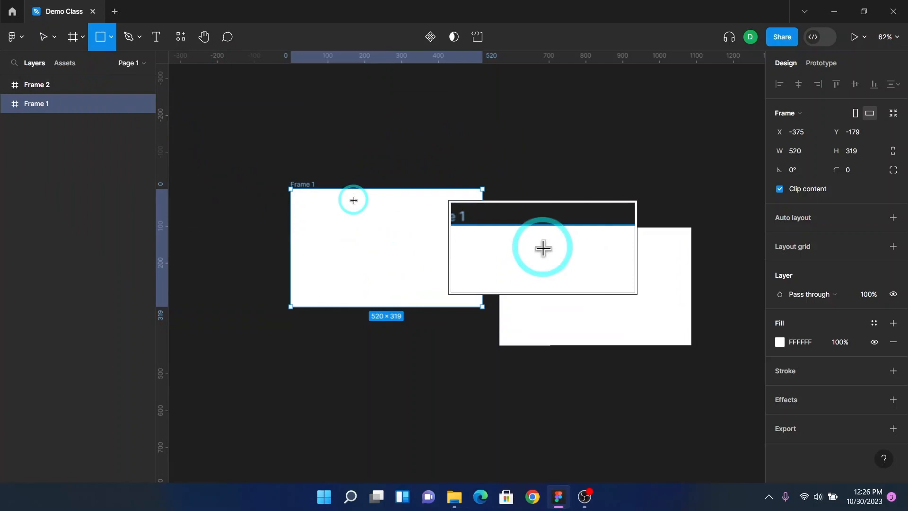
key(F2)
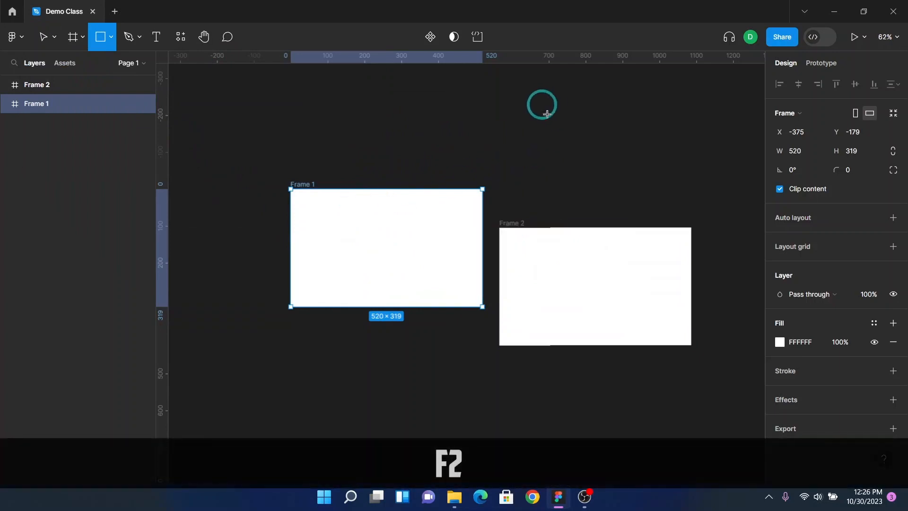
drag(541, 101, 665, 154)
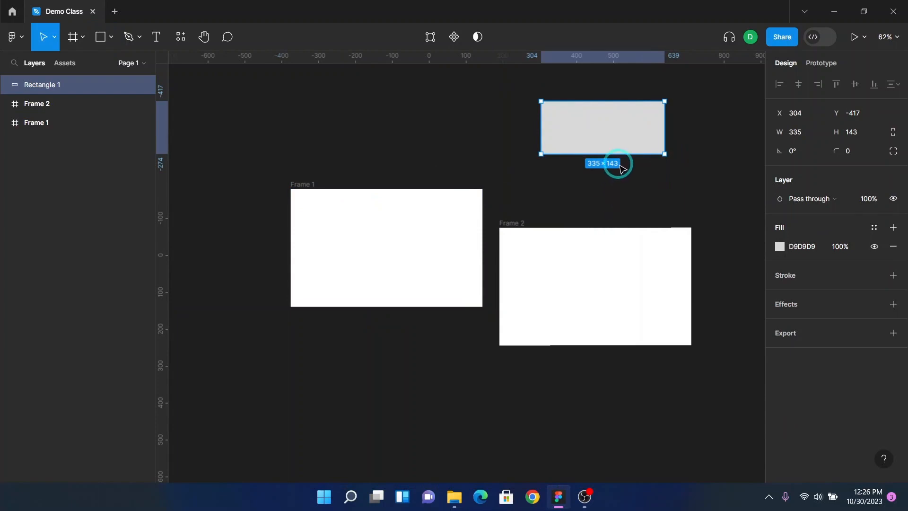
key(F2)
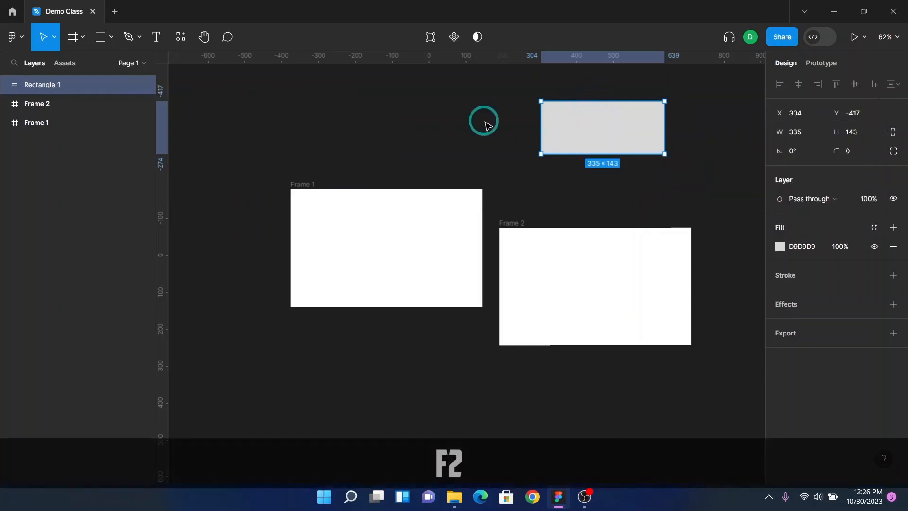
Step: Draw a line about 439 long sloping down to the right, then select and delete it
click(112, 40)
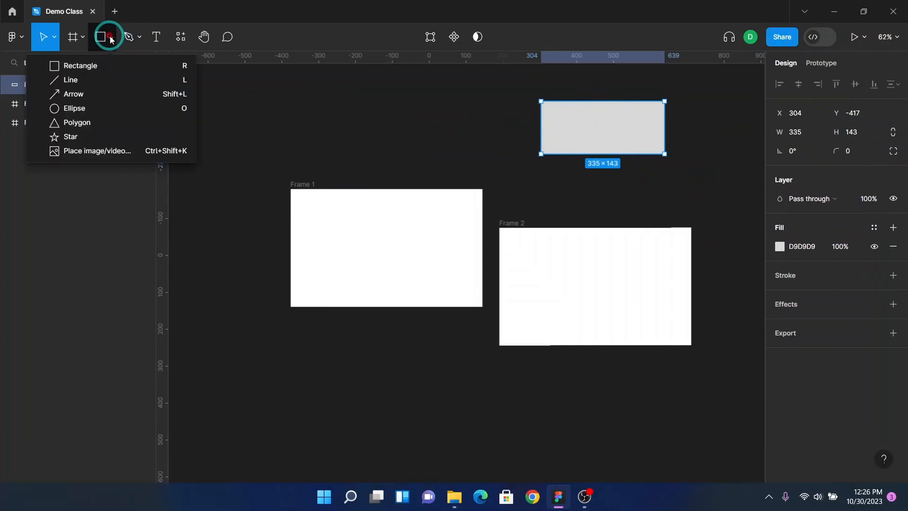
click(99, 84)
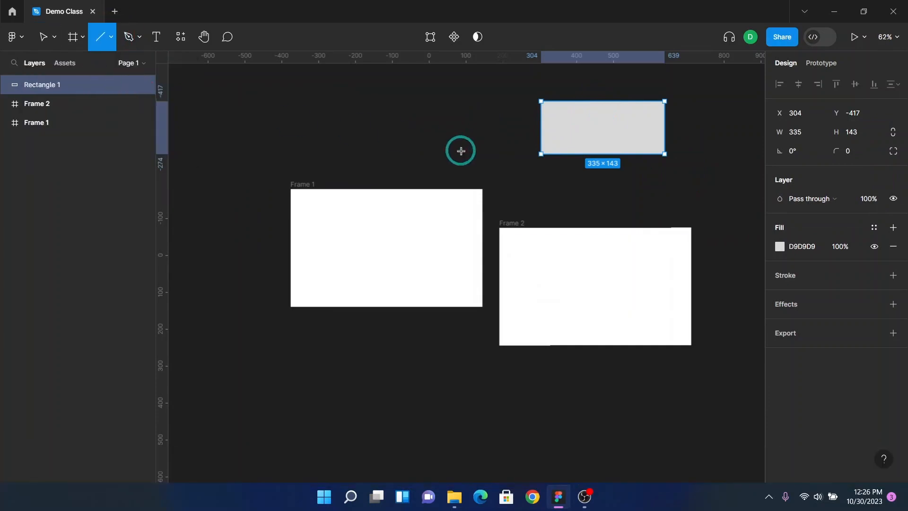
drag(357, 128, 515, 161)
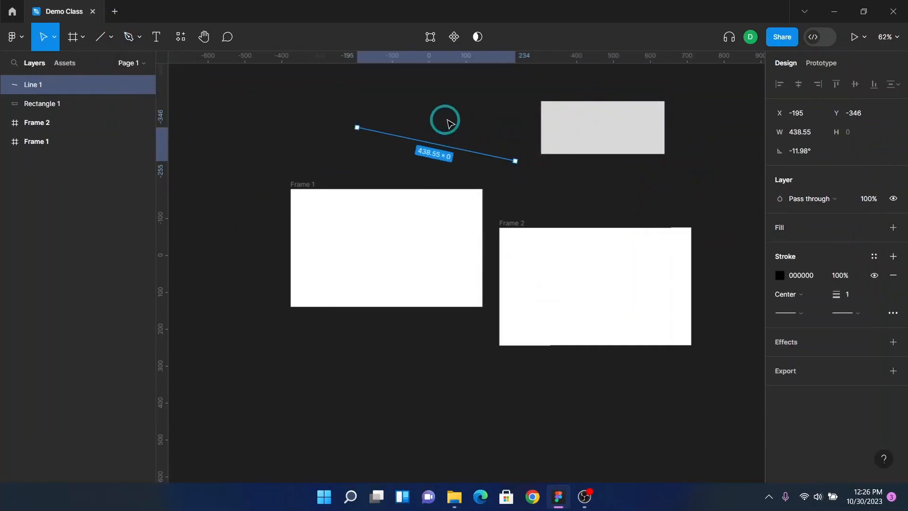
click(448, 125)
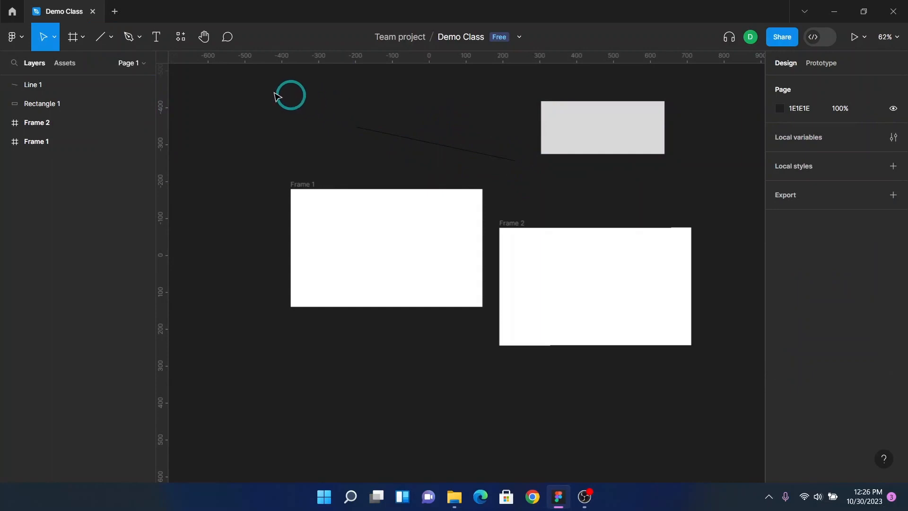
drag(324, 95, 464, 153)
key(Delete)
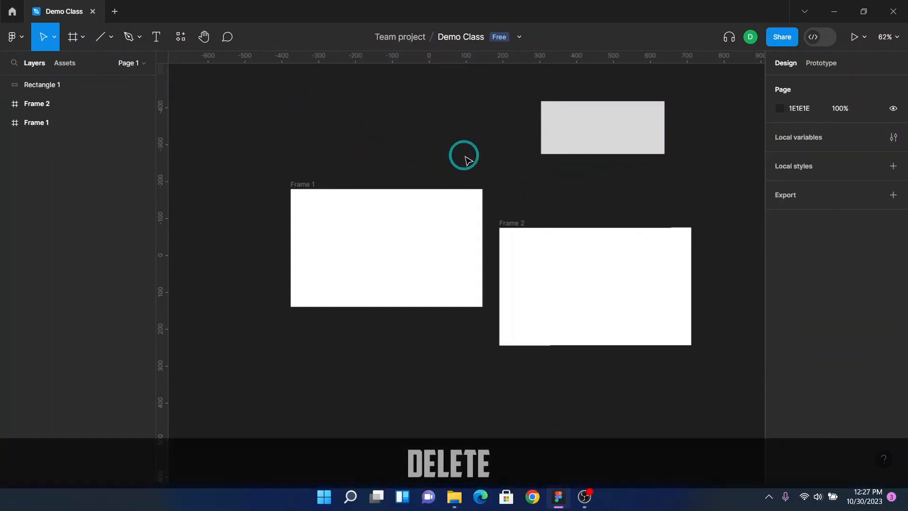
Step: Draw an ellipse about 281 × 143 to the left of the grey rectangle with the Ellipse tool
click(108, 38)
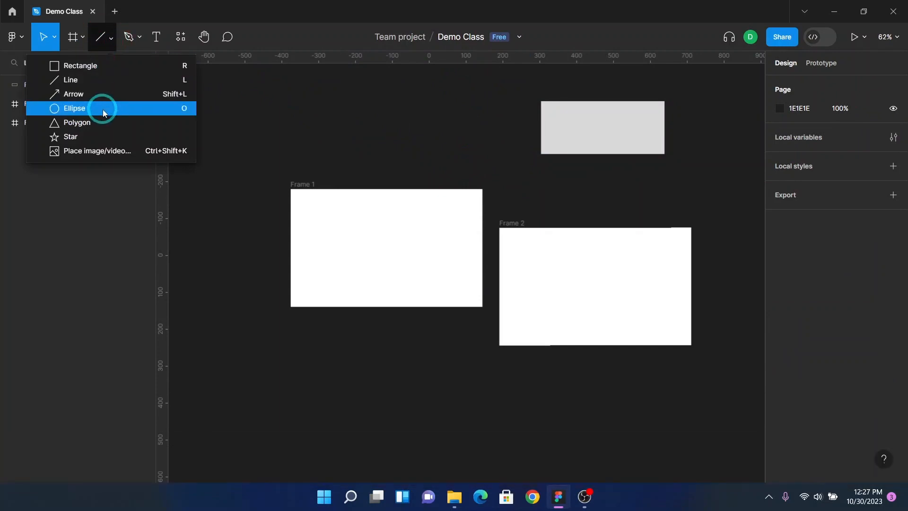
click(103, 109)
drag(402, 101, 505, 152)
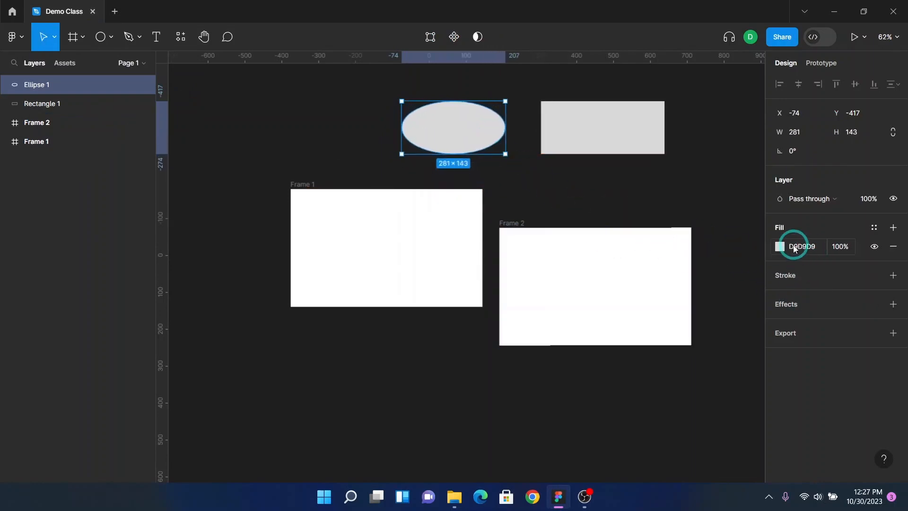
Step: Change the ellipse's fill colour to dark red 9F0F0F using the colour picker
click(780, 246)
drag(707, 241, 753, 236)
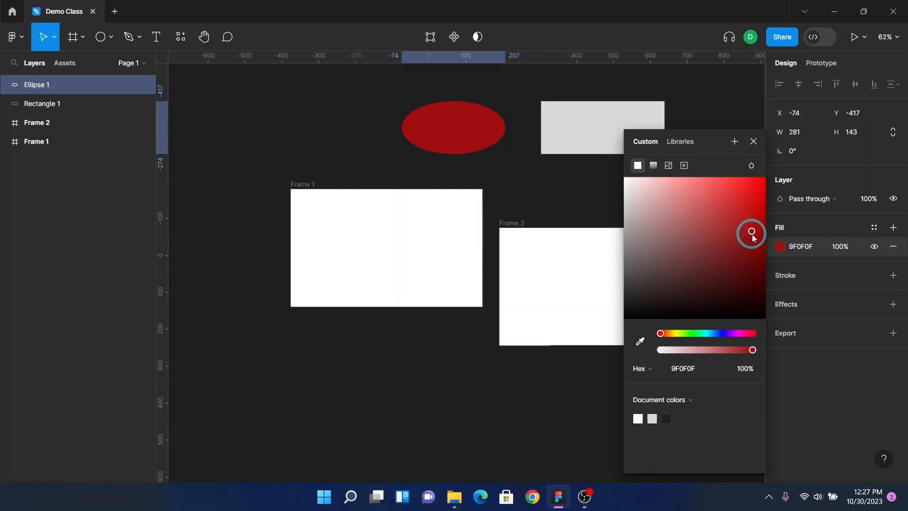
click(755, 147)
click(736, 159)
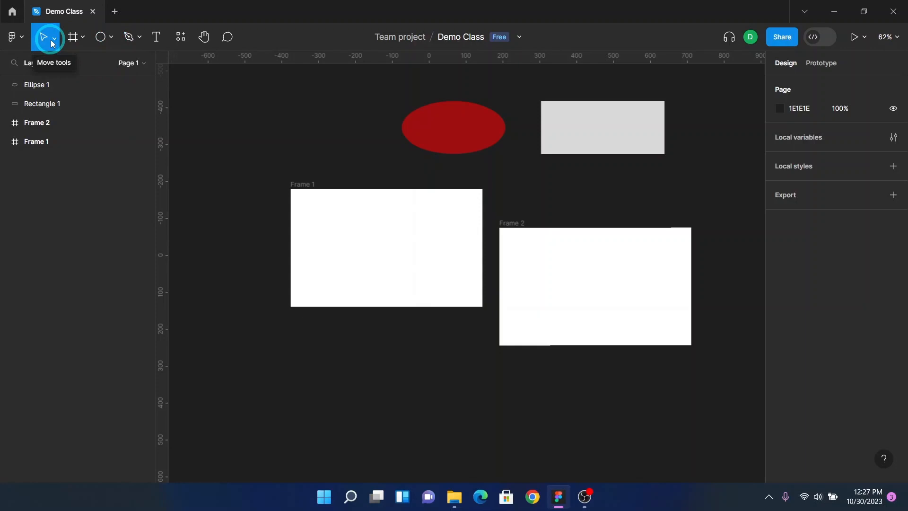
click(82, 41)
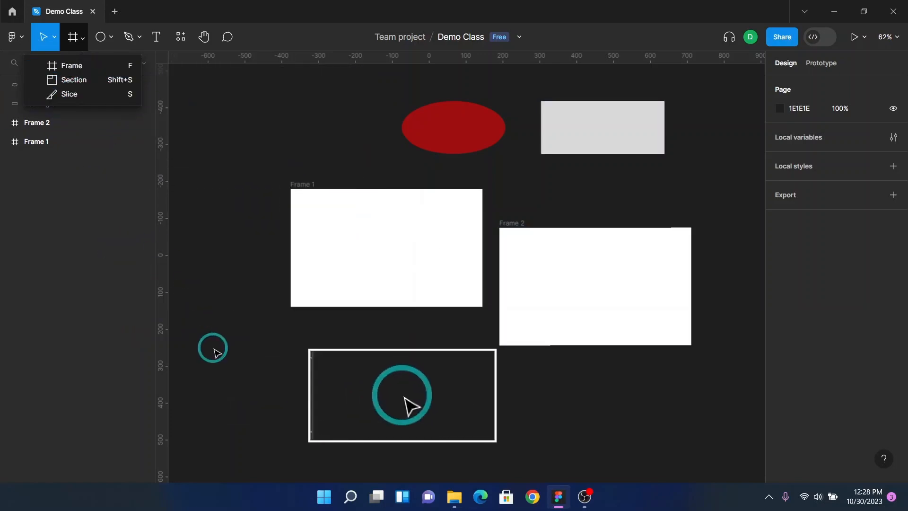
click(575, 151)
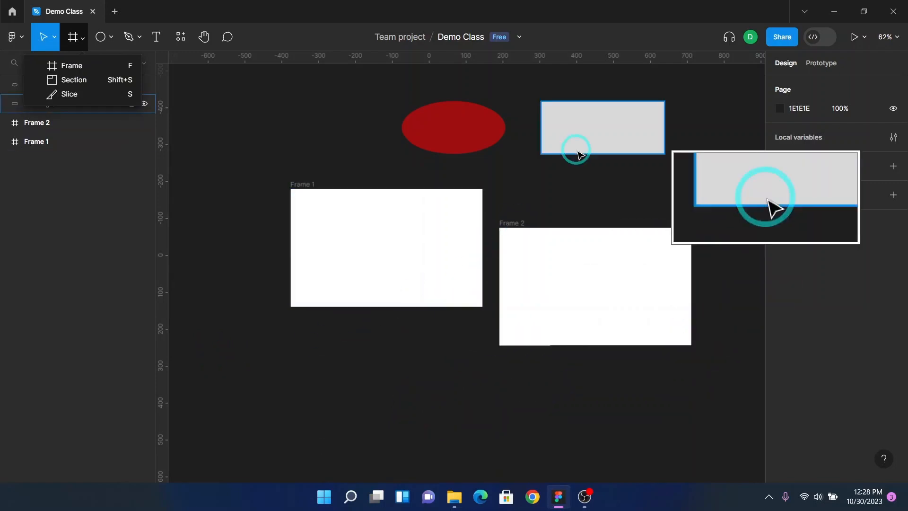
click(597, 124)
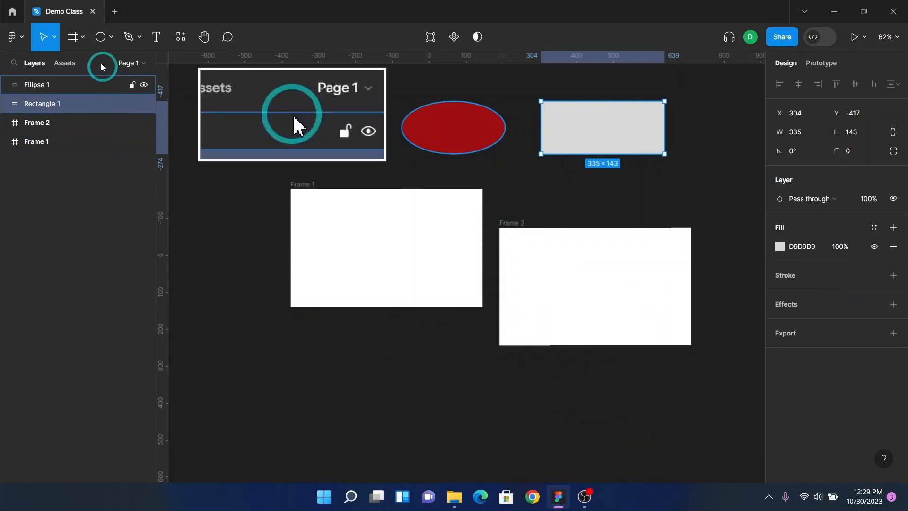
click(79, 38)
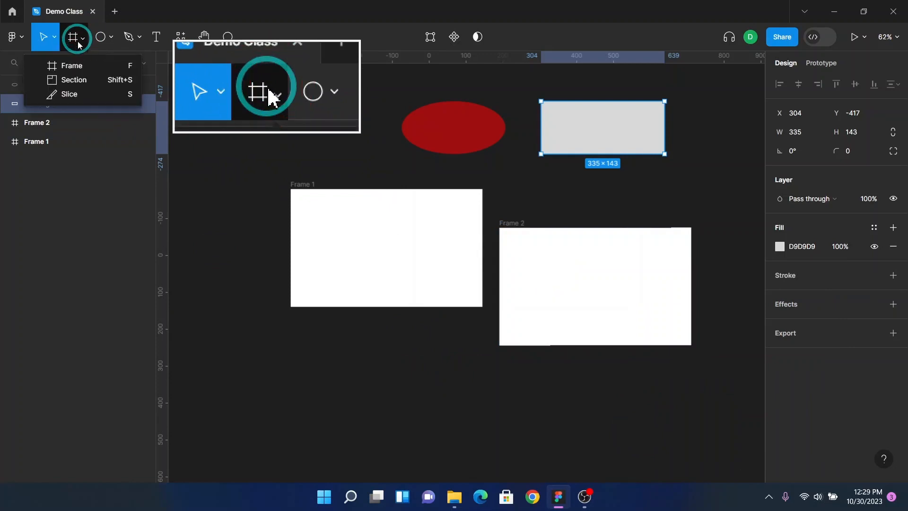
click(79, 66)
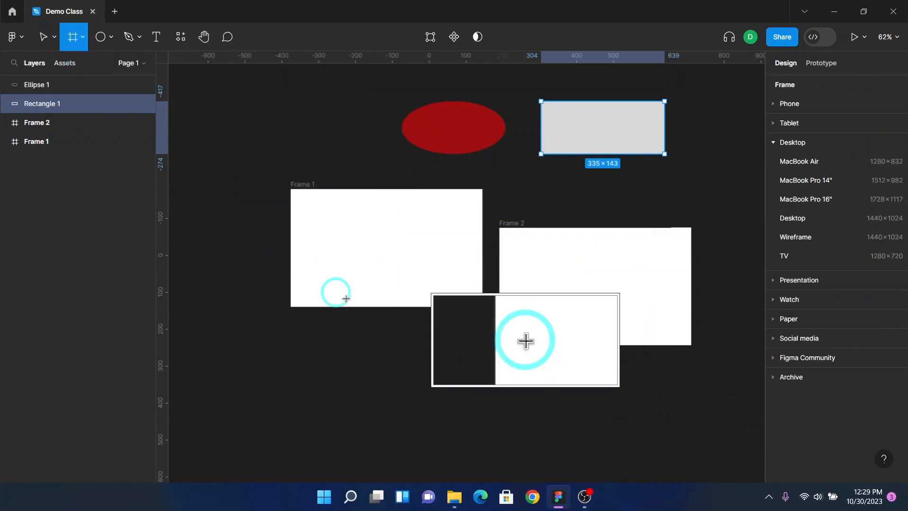
scroll(341, 386, down, 4)
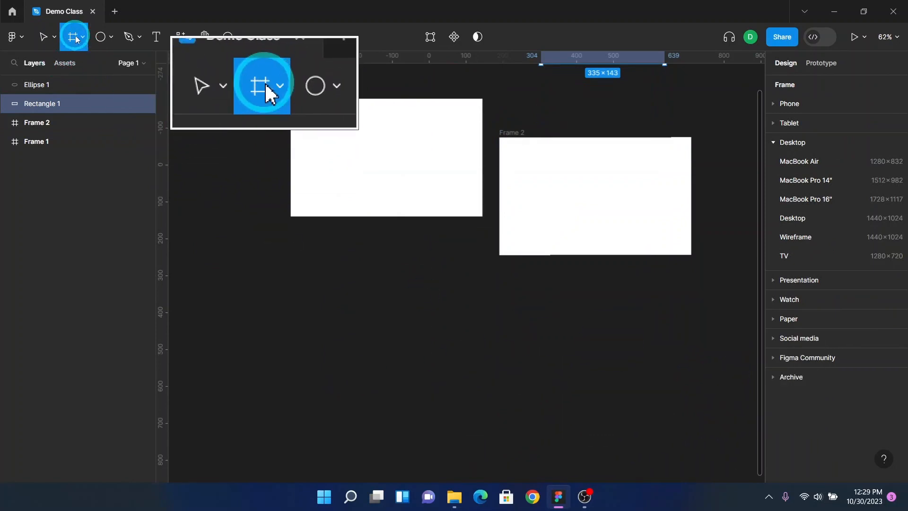
click(51, 39)
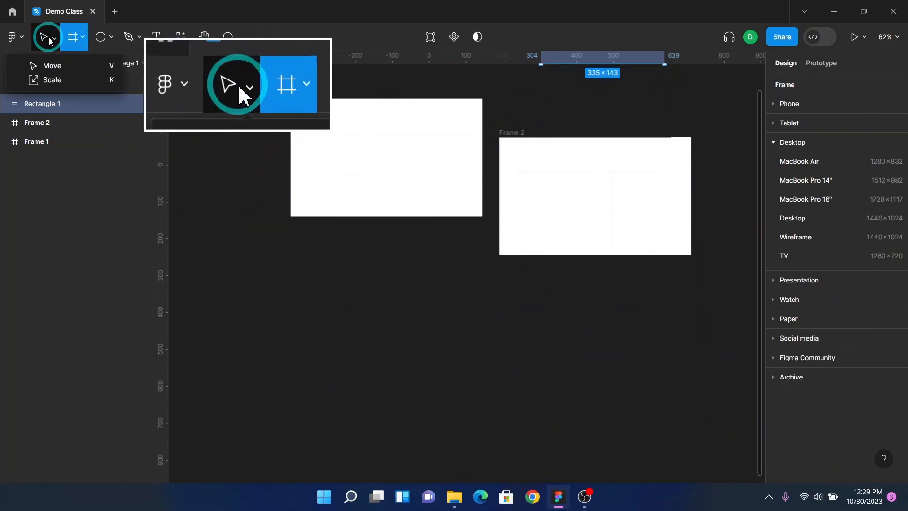
click(47, 37)
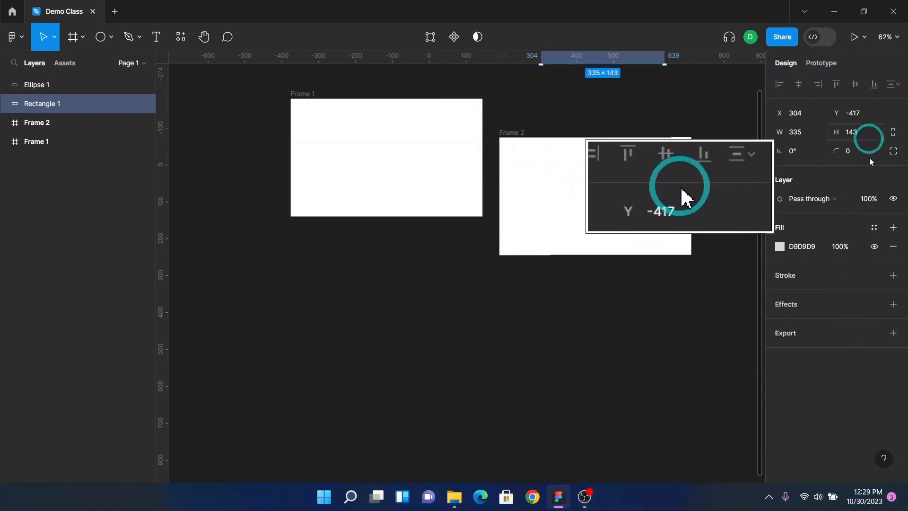
Step: Add a MacBook Pro 14" desktop frame preset (1512 × 982) with the Frame tool
click(73, 41)
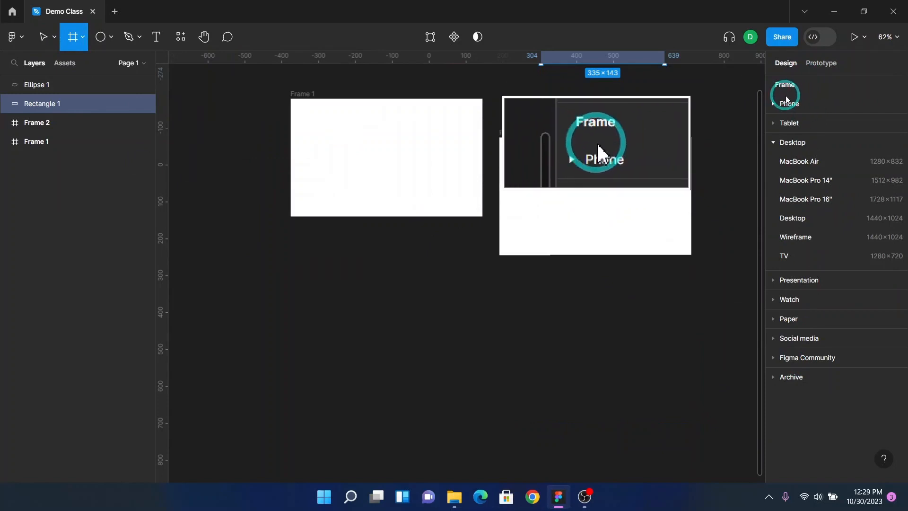
click(774, 103)
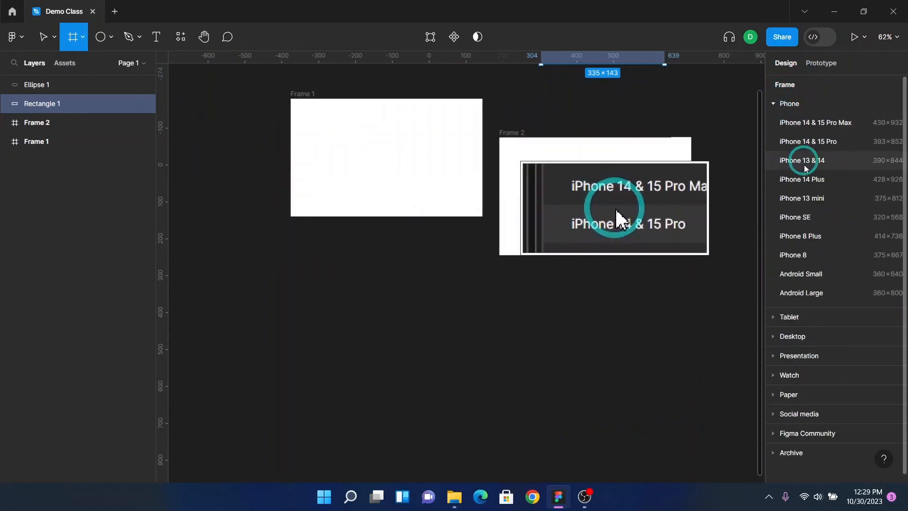
click(774, 104)
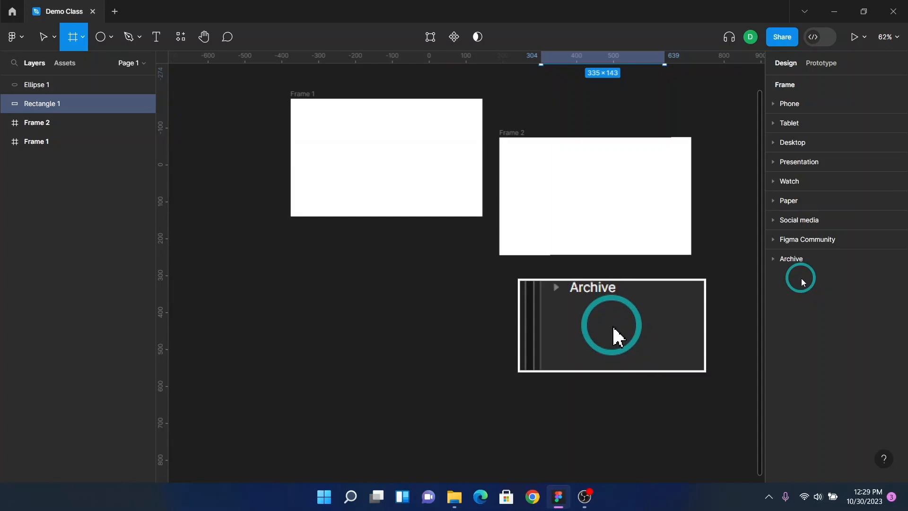
click(774, 143)
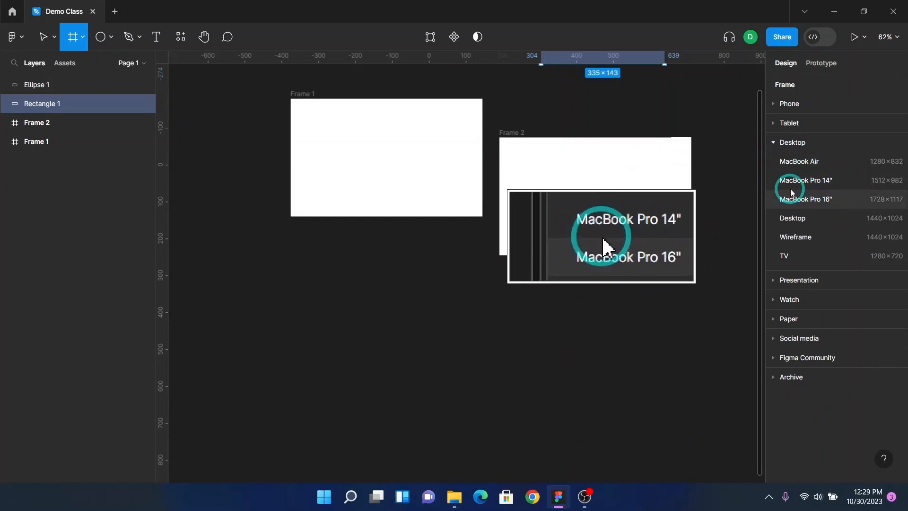
click(841, 182)
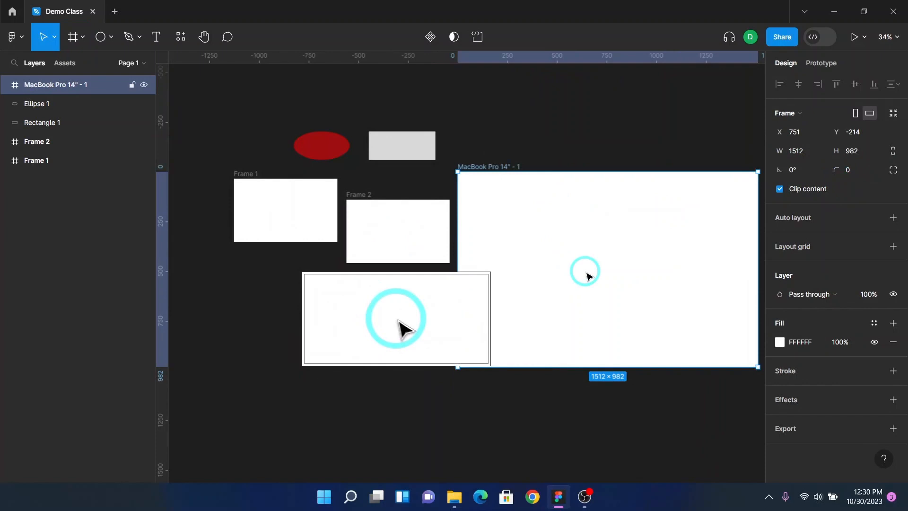
Step: Stretch the MacBook frame taller from its bottom edge, then undo both resizes
scroll(586, 275, right, 5)
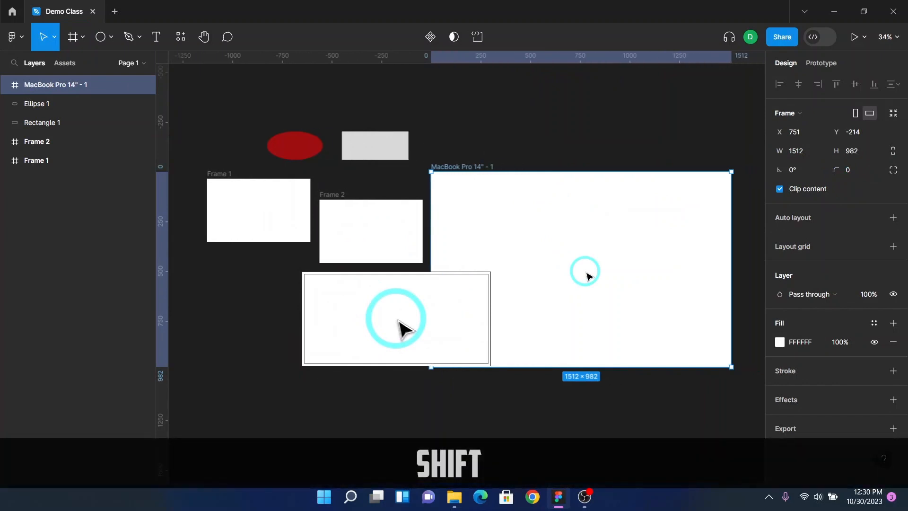
key(F2)
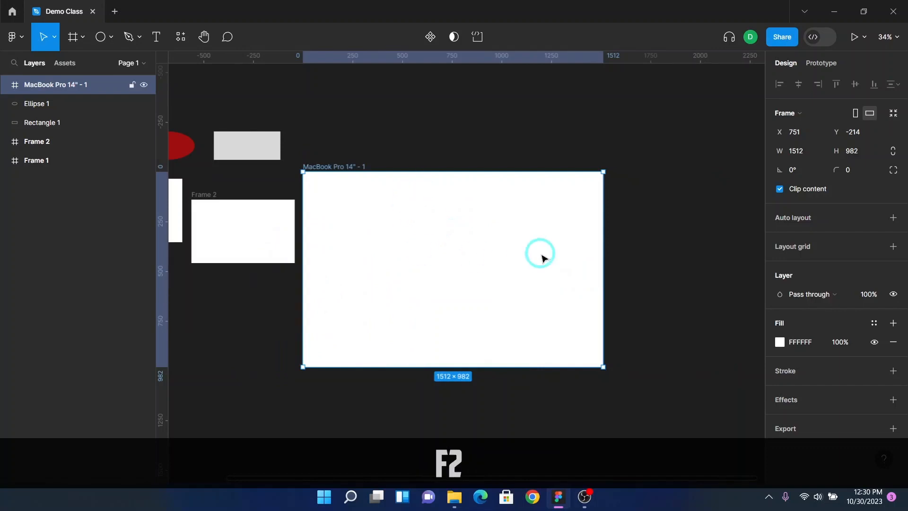
scroll(435, 256, left, 4)
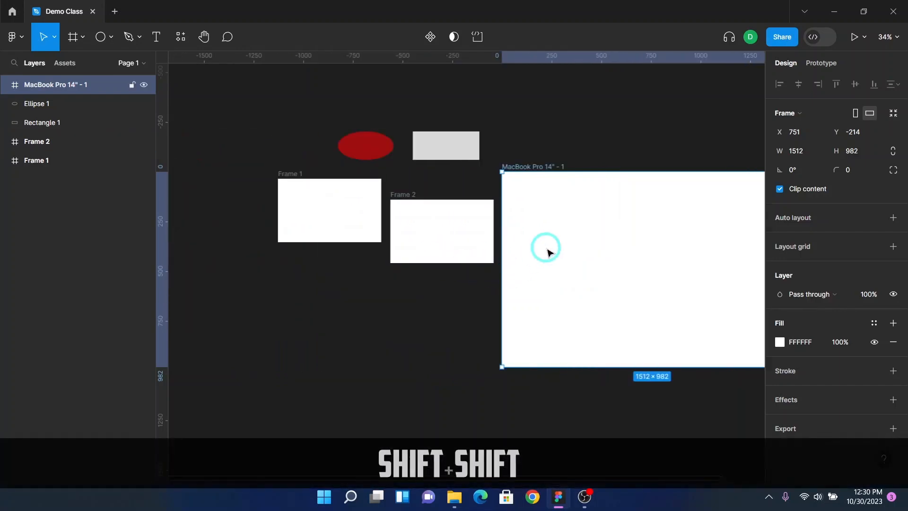
scroll(544, 248, right, 4)
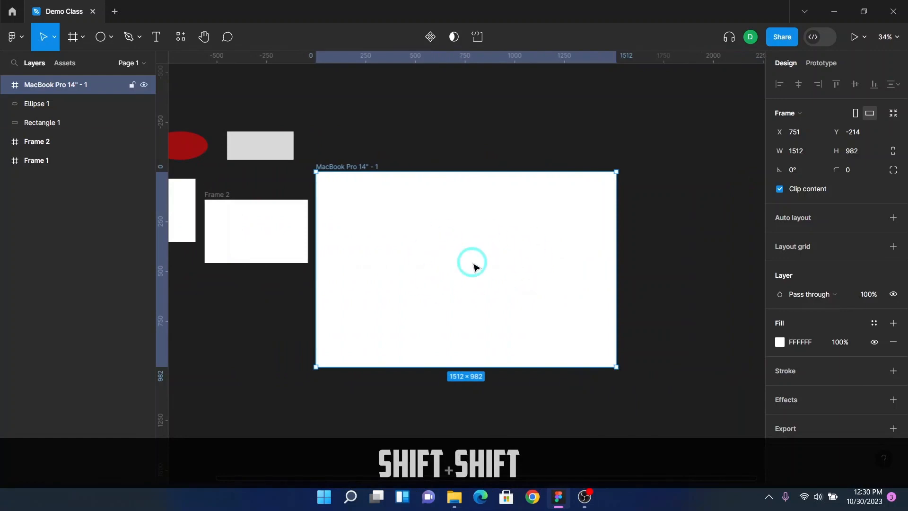
scroll(475, 267, down, 3)
scroll(475, 267, down, 2)
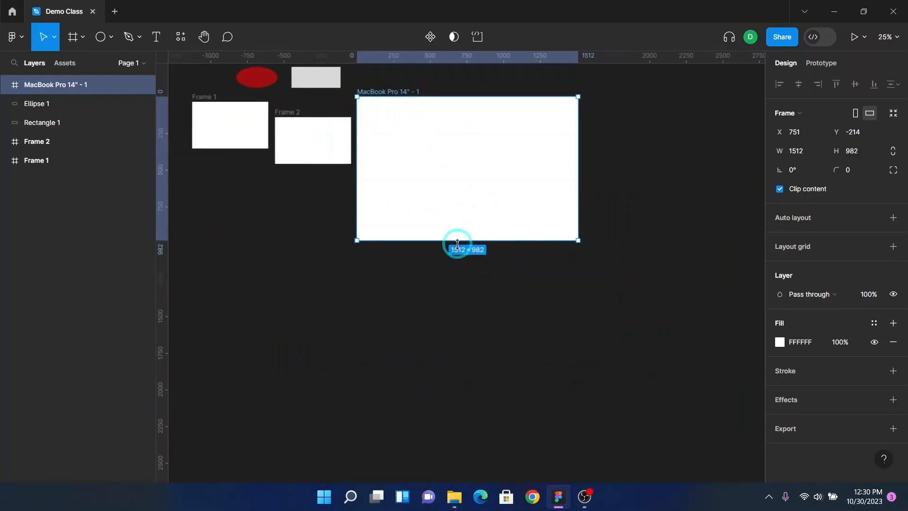
drag(457, 241, 465, 326)
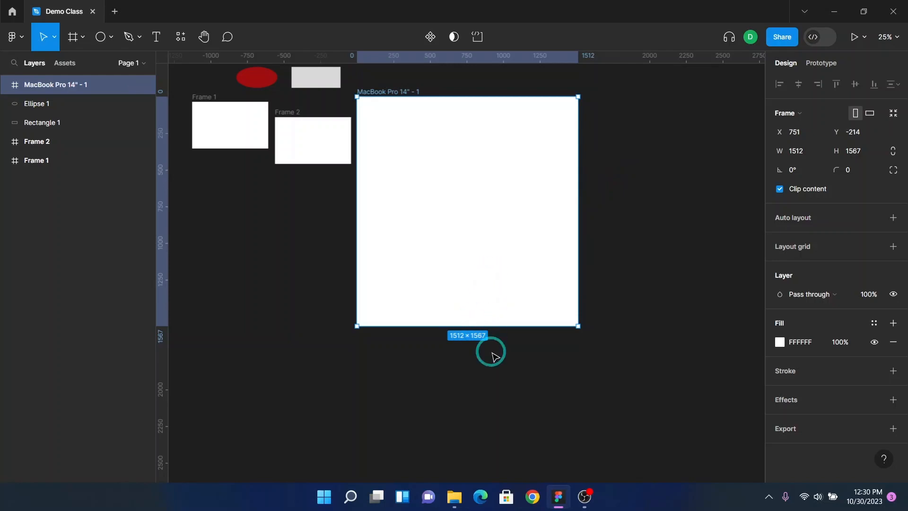
drag(487, 326, 531, 319)
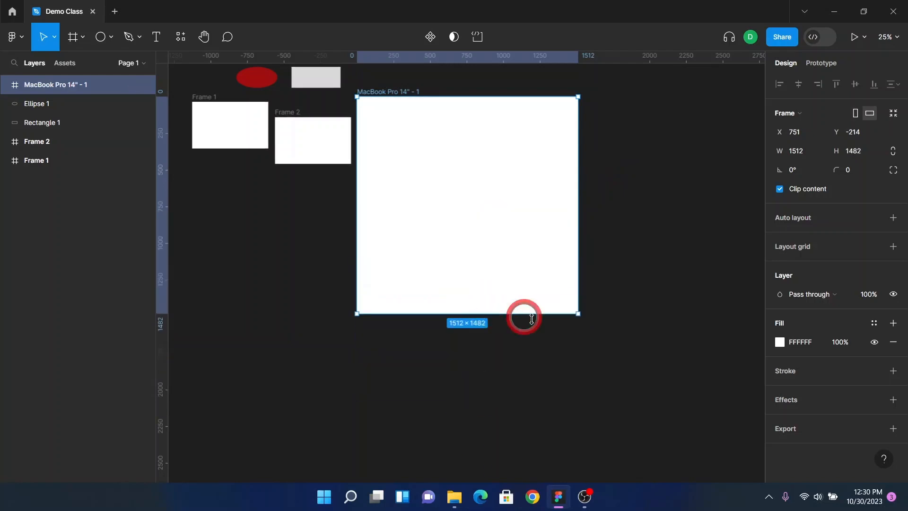
key(ctrl+z)
key(ctrl+z)
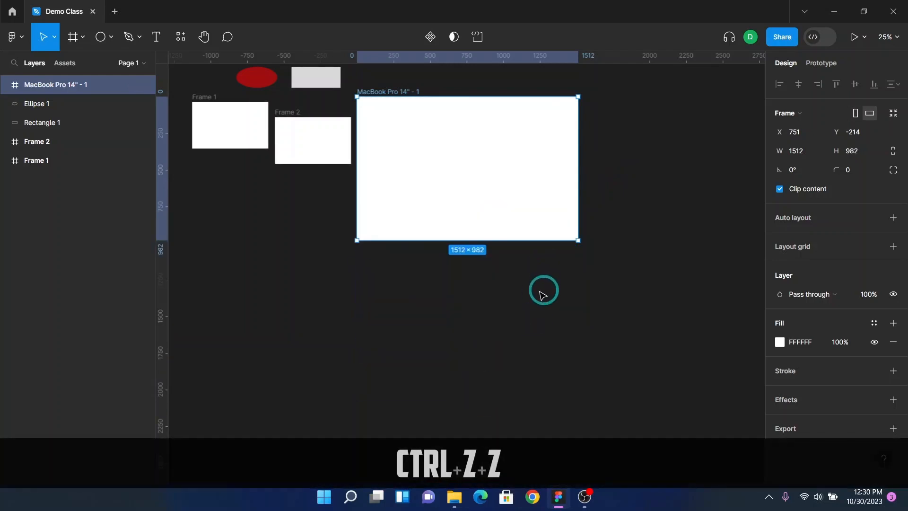
Step: Add a text layer reading "My name is" followed by your name inside the MacBook frame with the Text tool
scroll(335, 284, up, 3)
scroll(339, 243, left, 6)
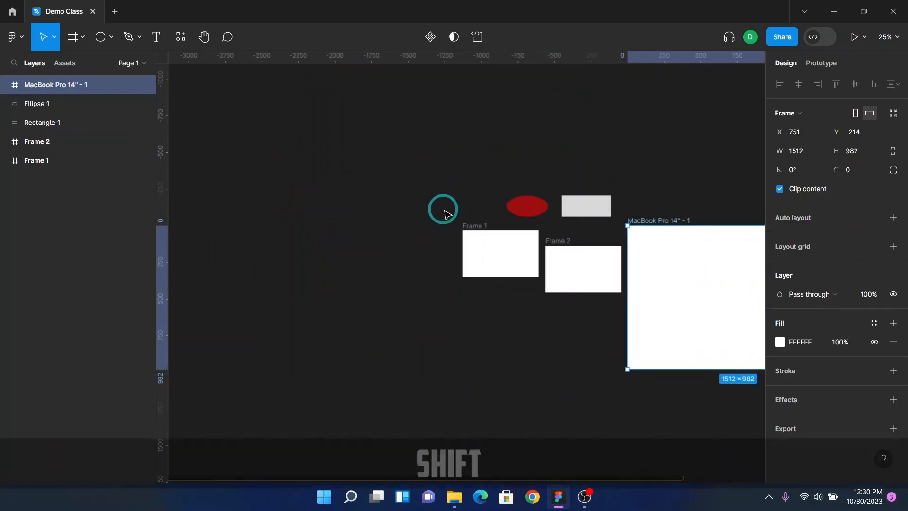
scroll(436, 209, right, 5)
scroll(348, 237, right, 4)
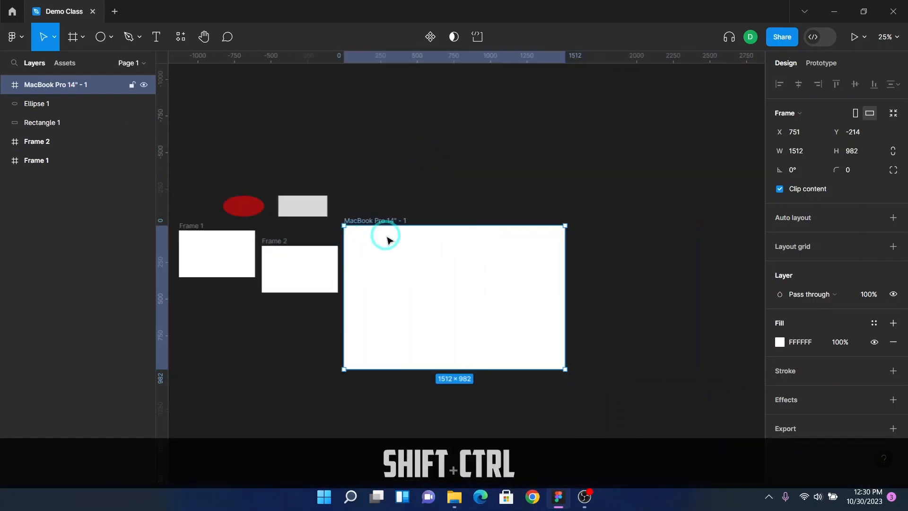
scroll(388, 237, up, 3)
scroll(448, 205, down, 3)
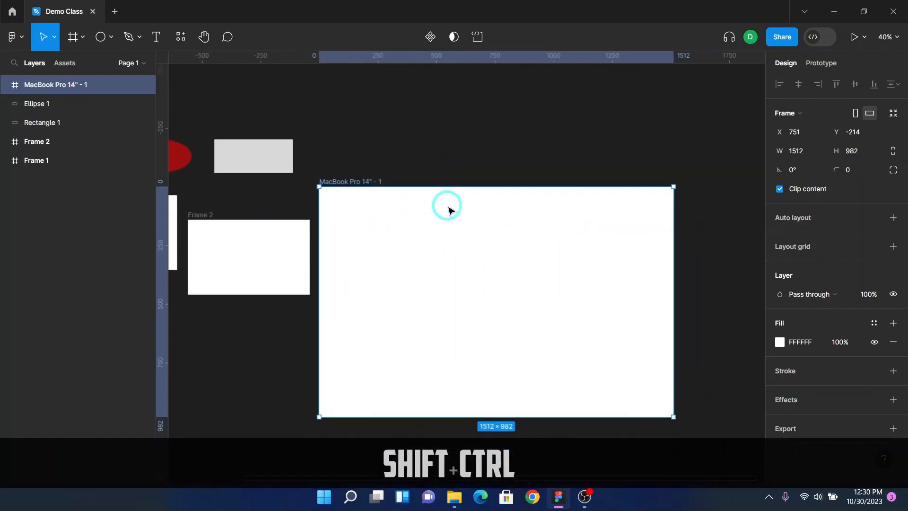
scroll(449, 211, up, 2)
scroll(448, 209, up, 1)
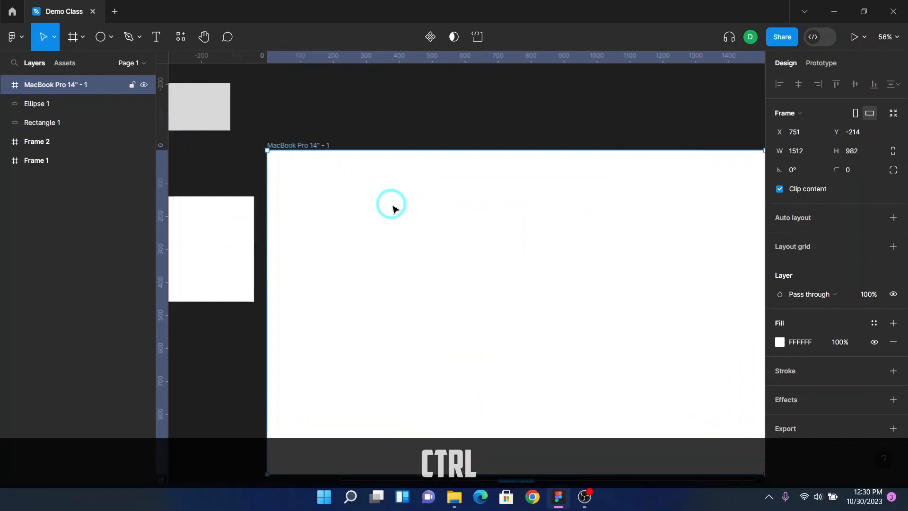
scroll(392, 209, down, 2)
scroll(392, 209, right, 2)
scroll(395, 208, up, 4)
scroll(406, 217, left, 4)
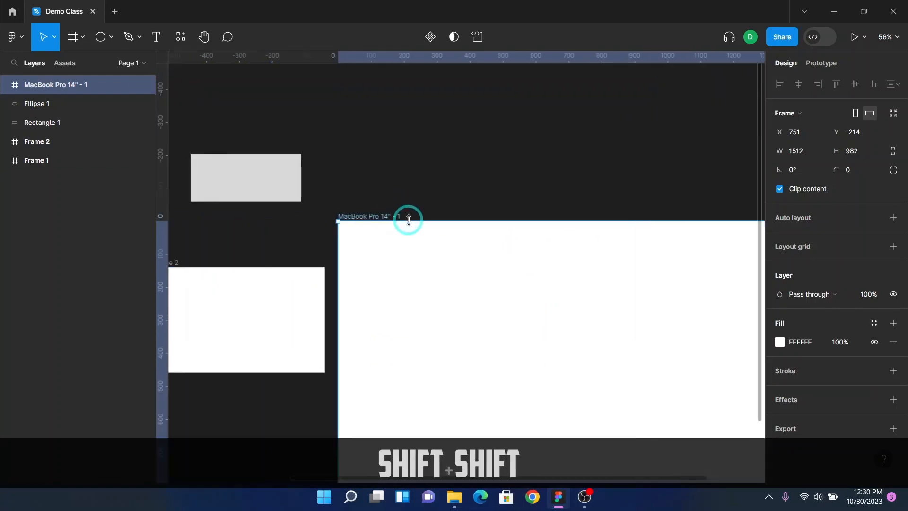
scroll(407, 219, right, 3)
scroll(408, 217, right, 1)
scroll(410, 223, down, 3)
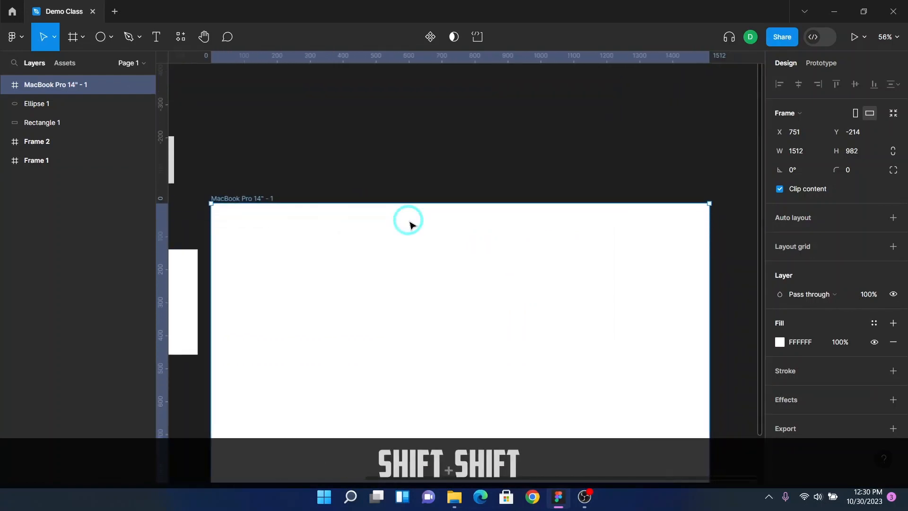
scroll(409, 222, down, 1)
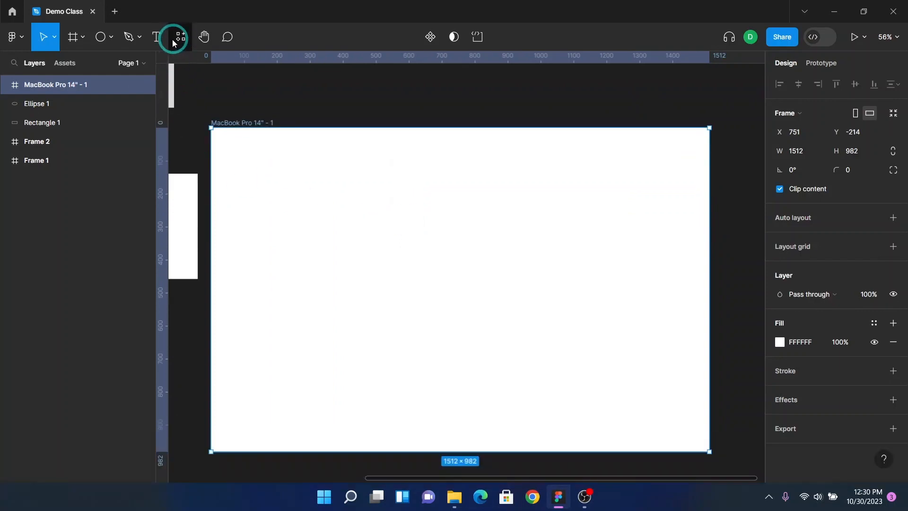
click(158, 37)
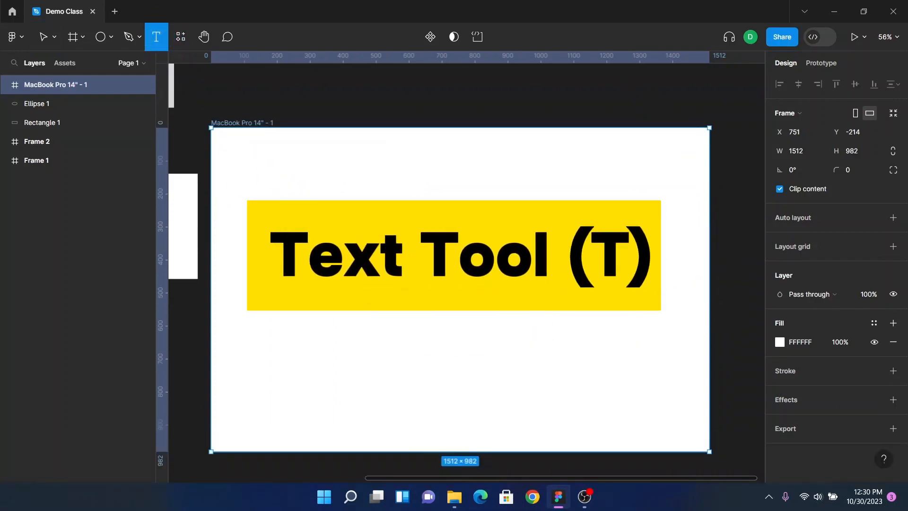
click(161, 37)
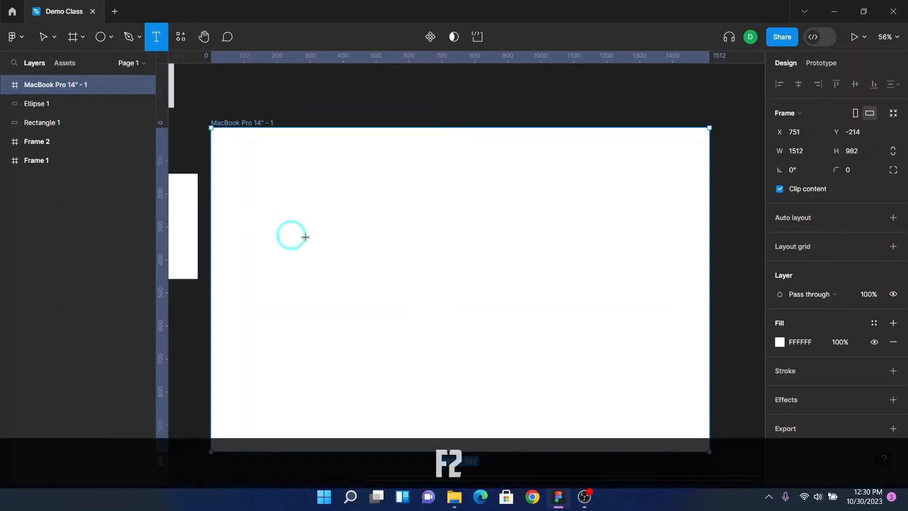
click(328, 228)
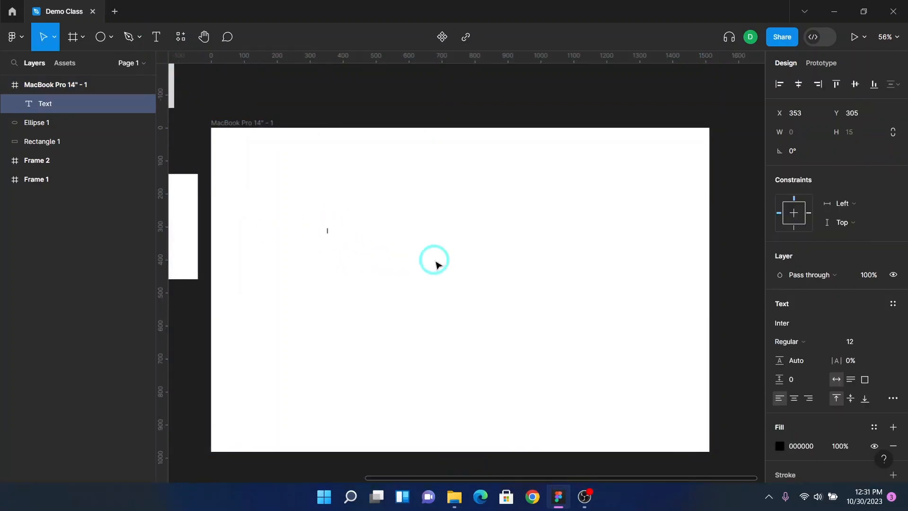
text(My name is Deji)
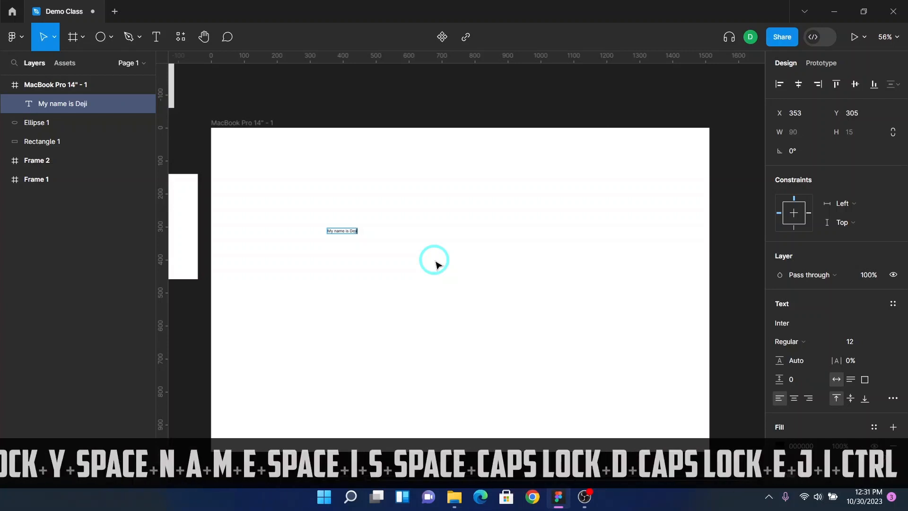
key(ctrl+Return)
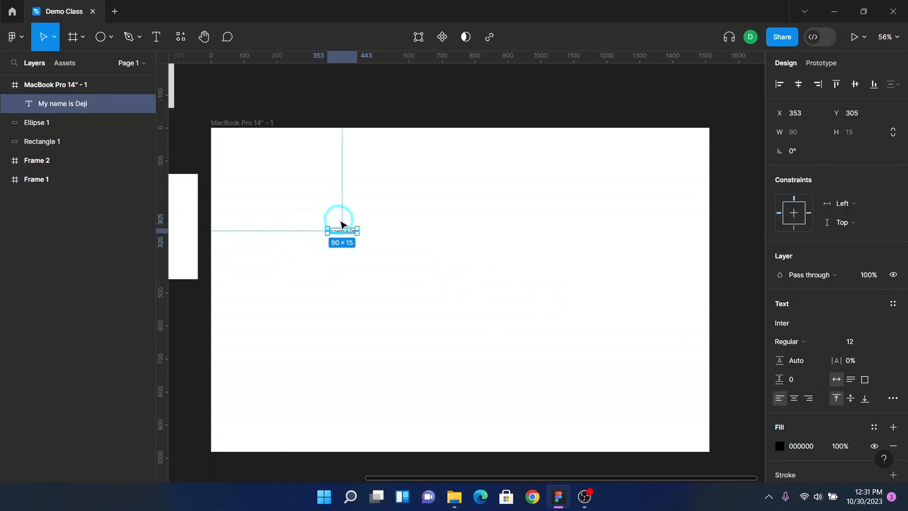
Step: Set the text's font size to 100
scroll(345, 233, up, 5)
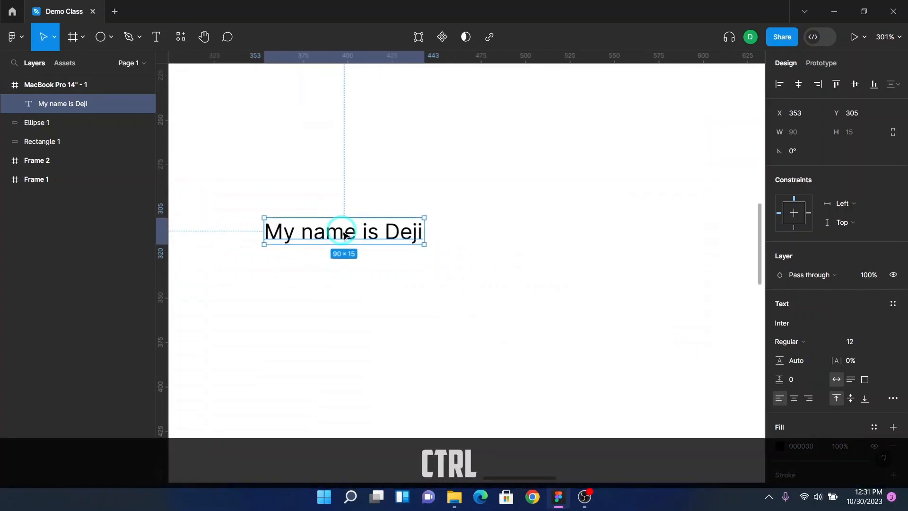
scroll(345, 233, down, 5)
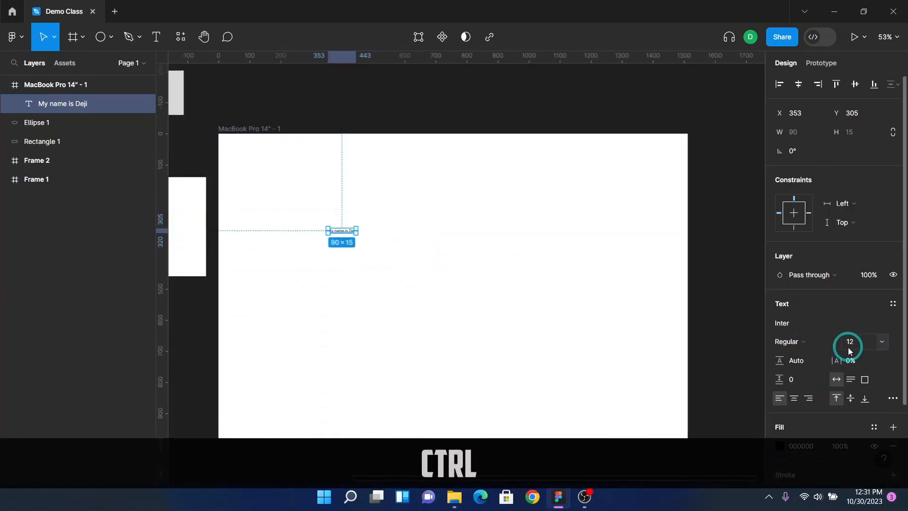
key(F2)
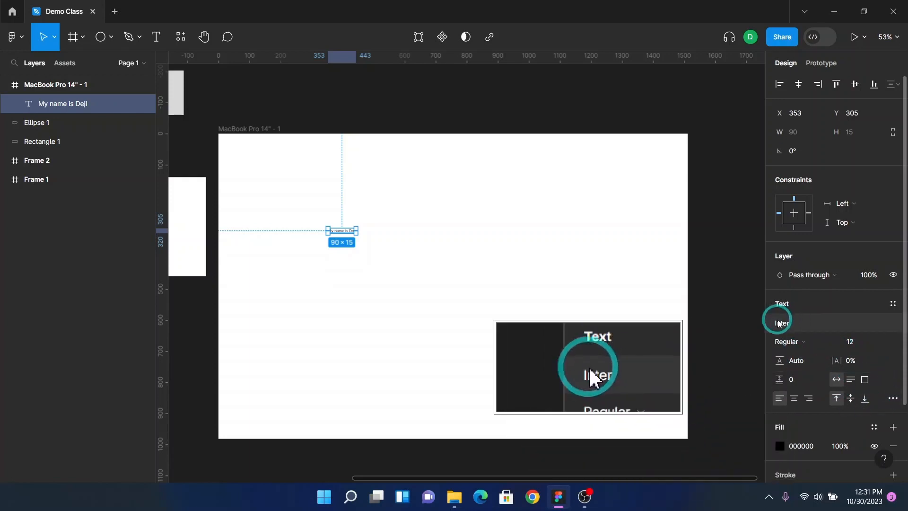
click(862, 346)
text(10)
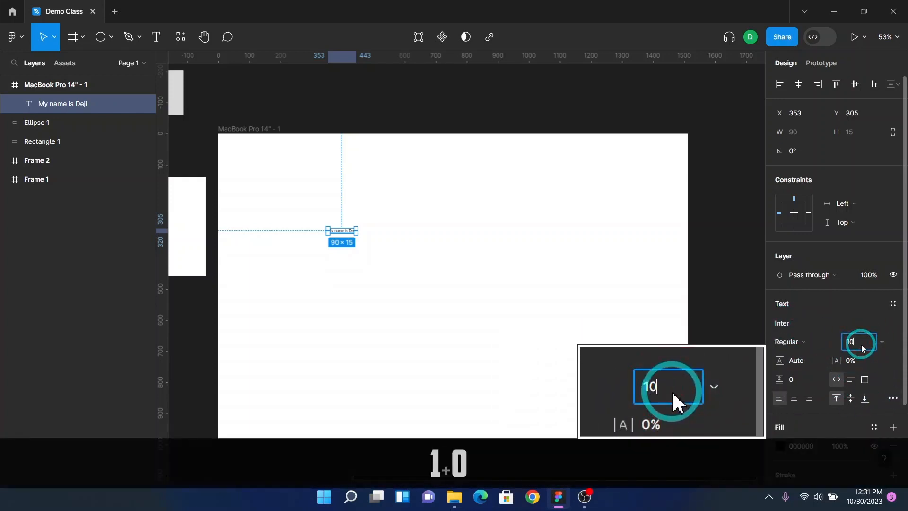
text(0)
key(Return)
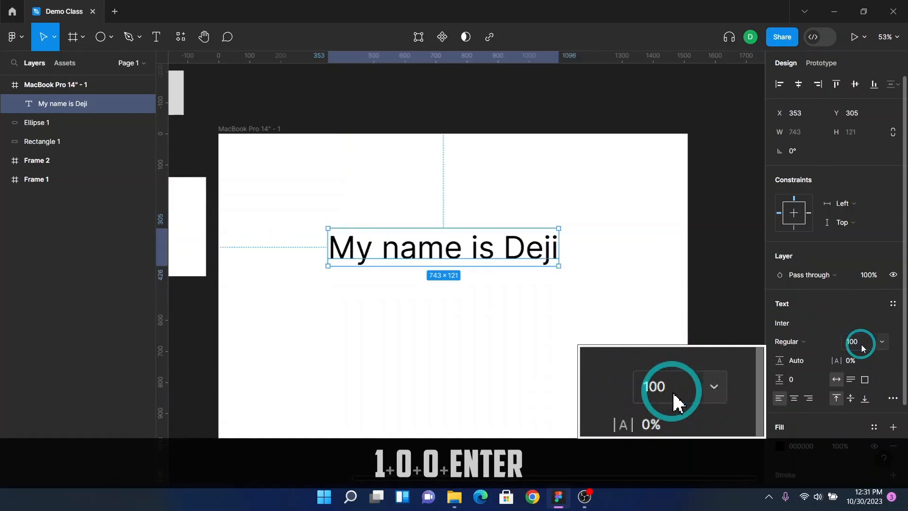
Step: Change the text's font weight to Bold
click(802, 345)
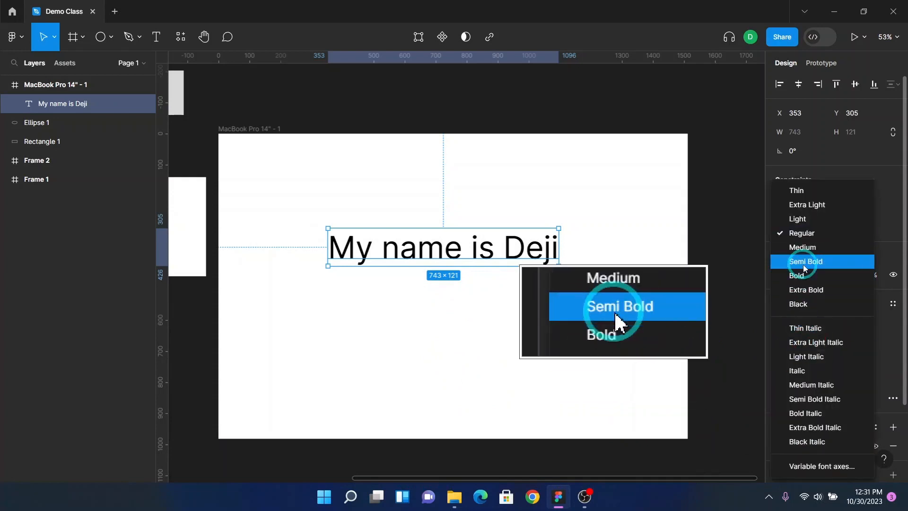
click(810, 276)
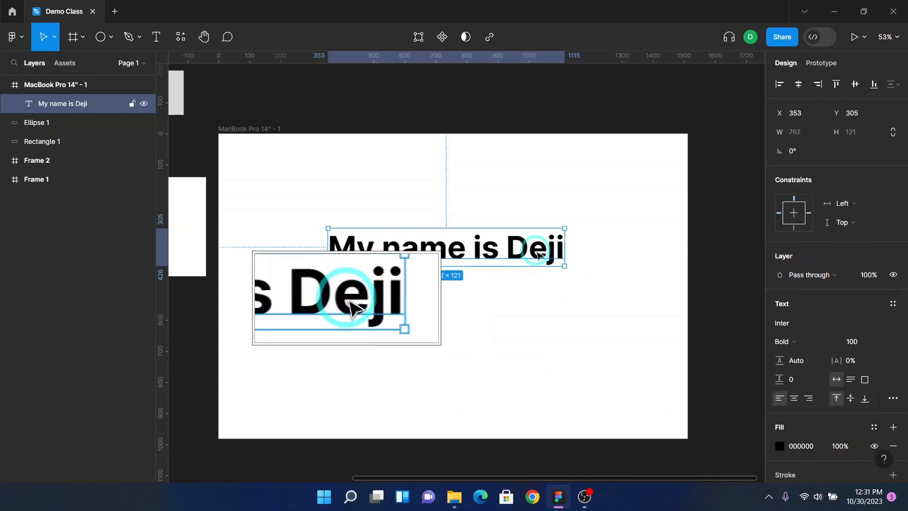
key(ctrl)
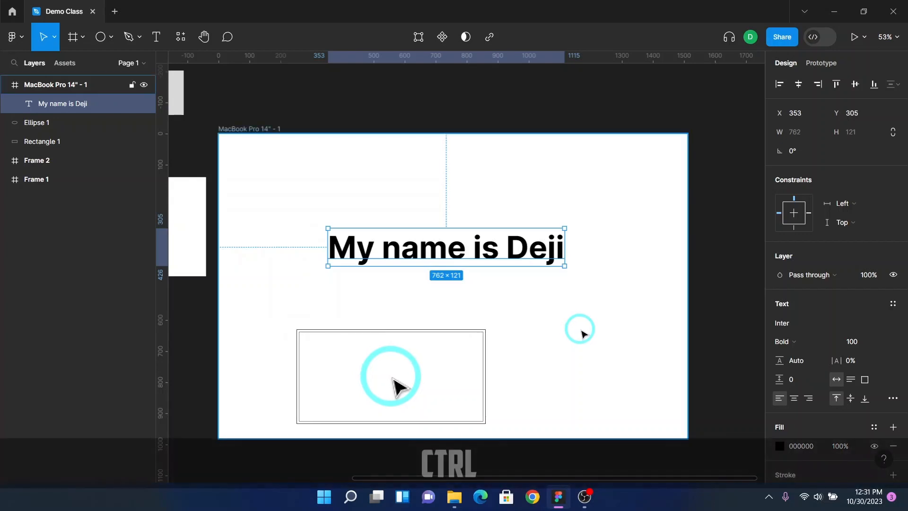
Step: Change the text's font to Inknut Antiqua
click(800, 324)
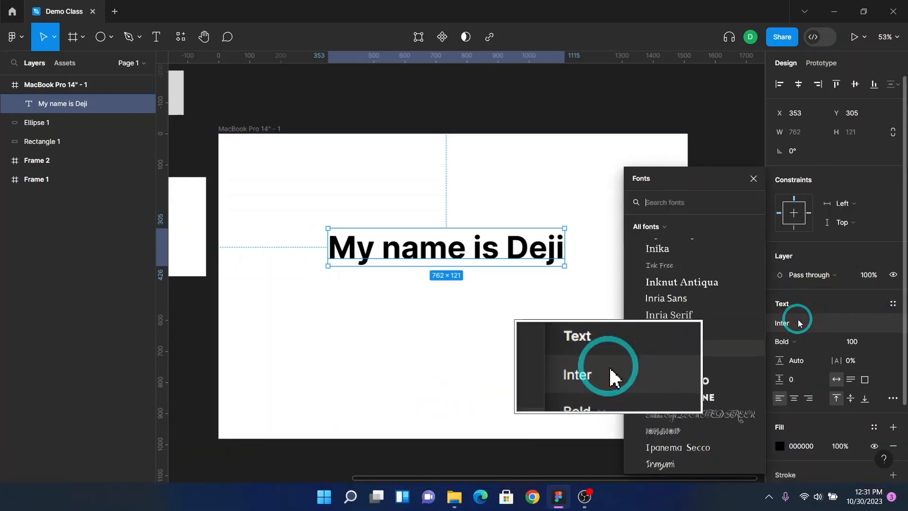
click(711, 280)
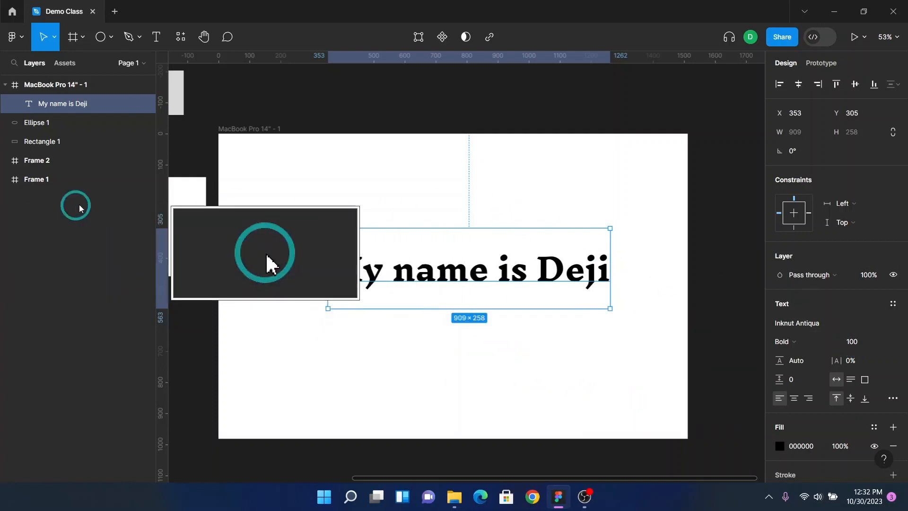
key(F2)
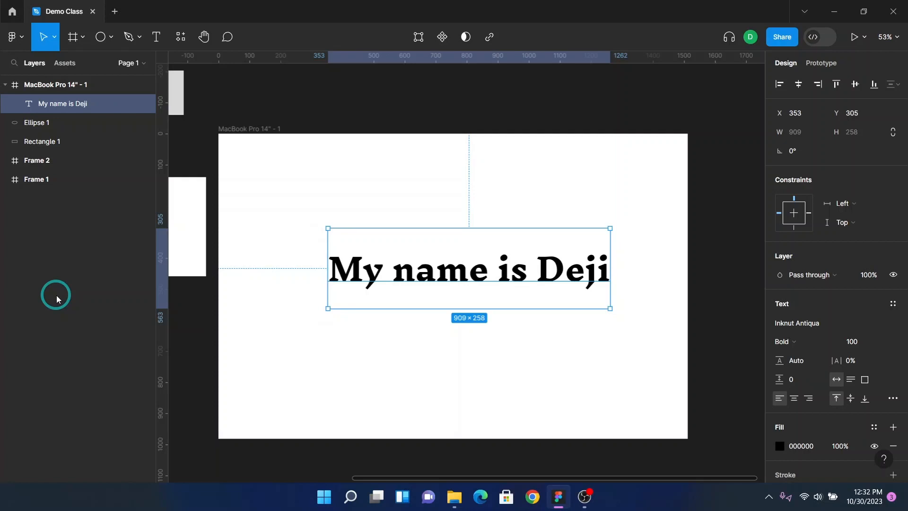
key(F2)
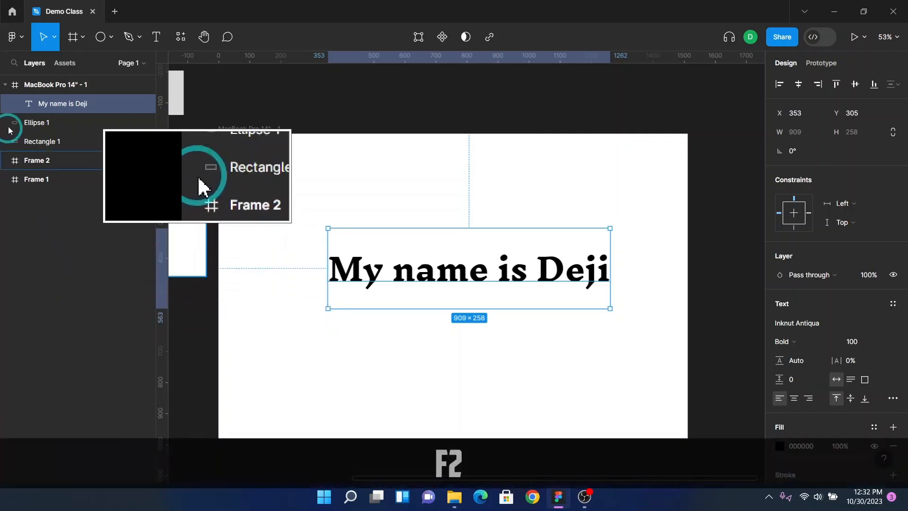
click(12, 63)
click(38, 64)
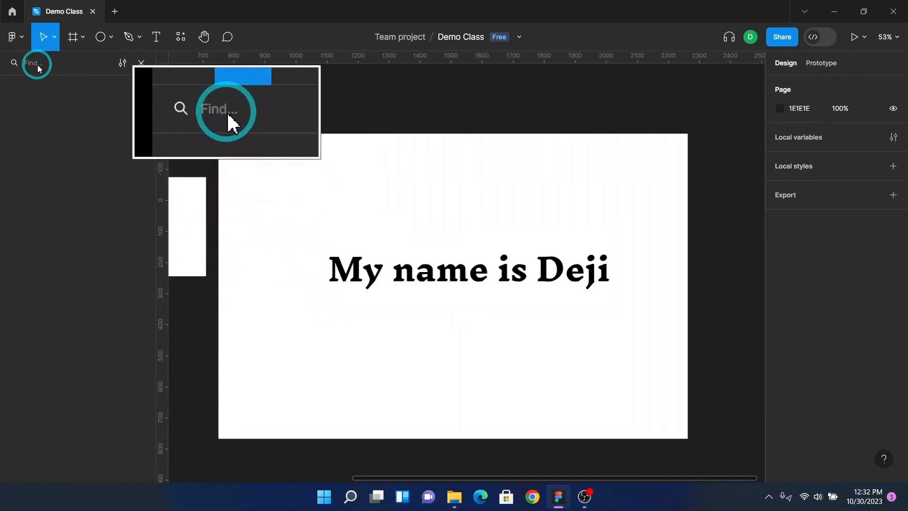
click(141, 64)
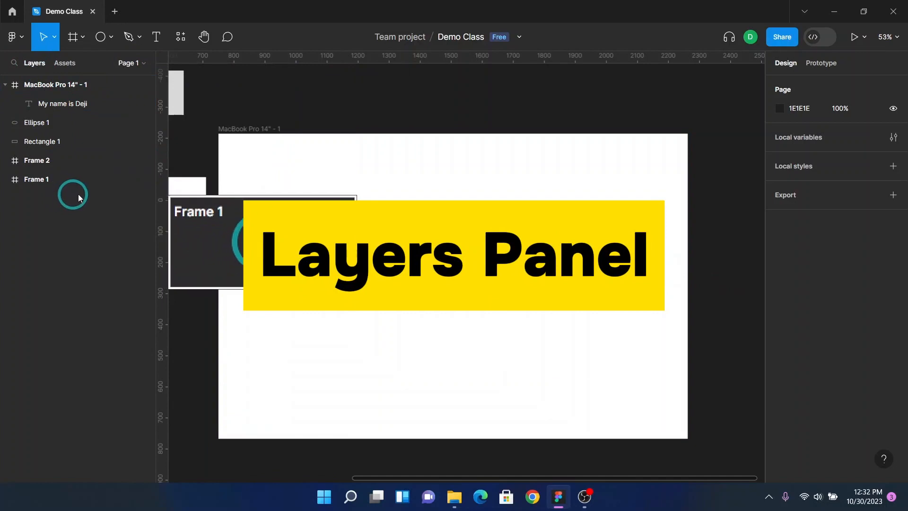
Step: Select each frame and shape on the canvas in turn to see its matching layer
scroll(315, 193, up, 5)
scroll(318, 211, down, 5)
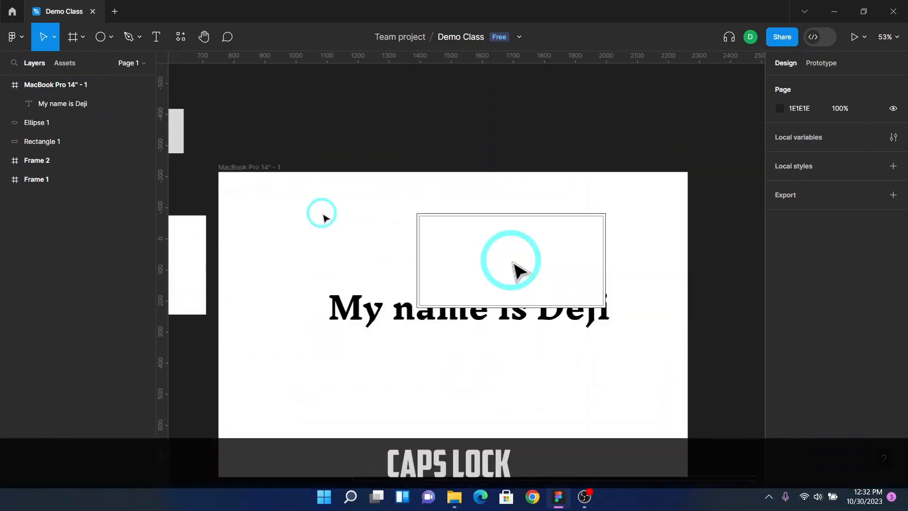
scroll(318, 211, left, 6)
scroll(250, 211, left, 2)
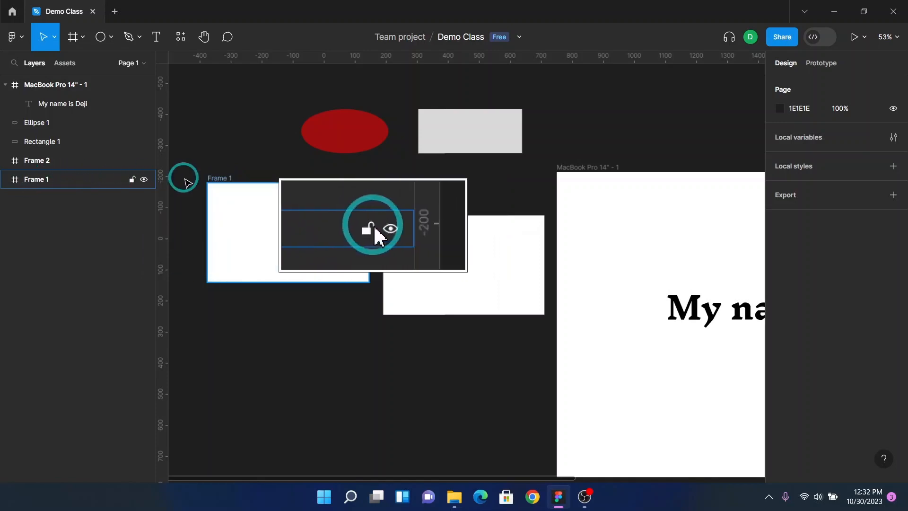
click(401, 211)
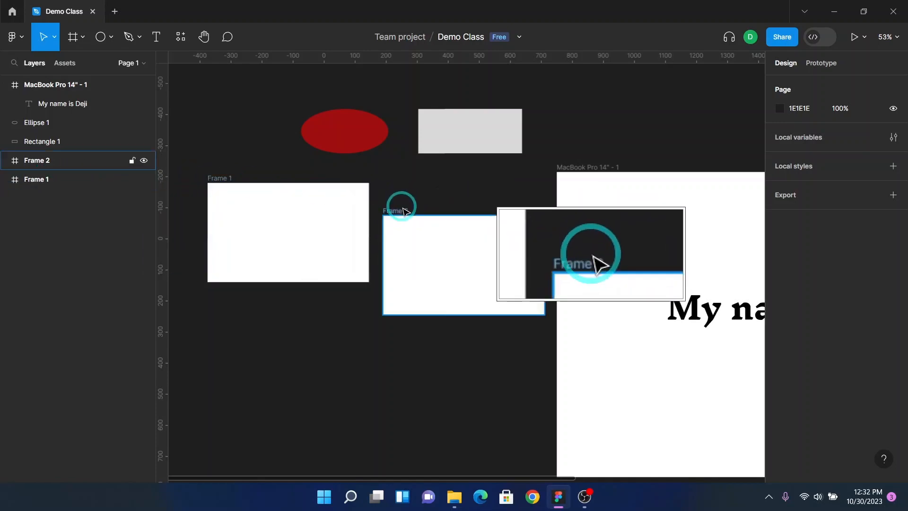
click(456, 145)
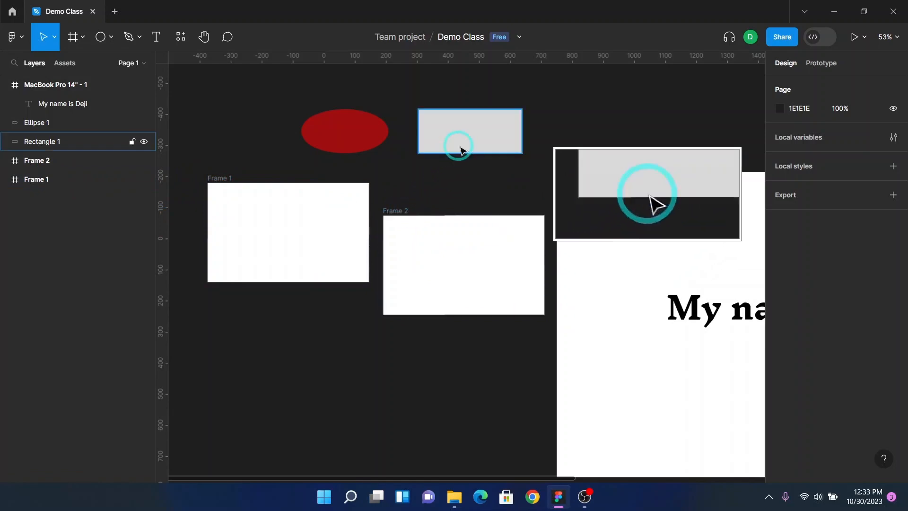
click(340, 126)
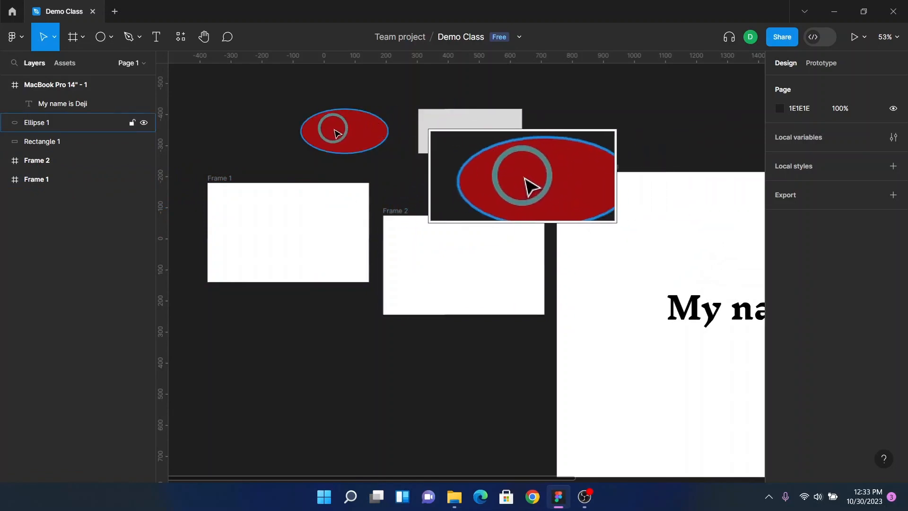
click(596, 216)
click(587, 168)
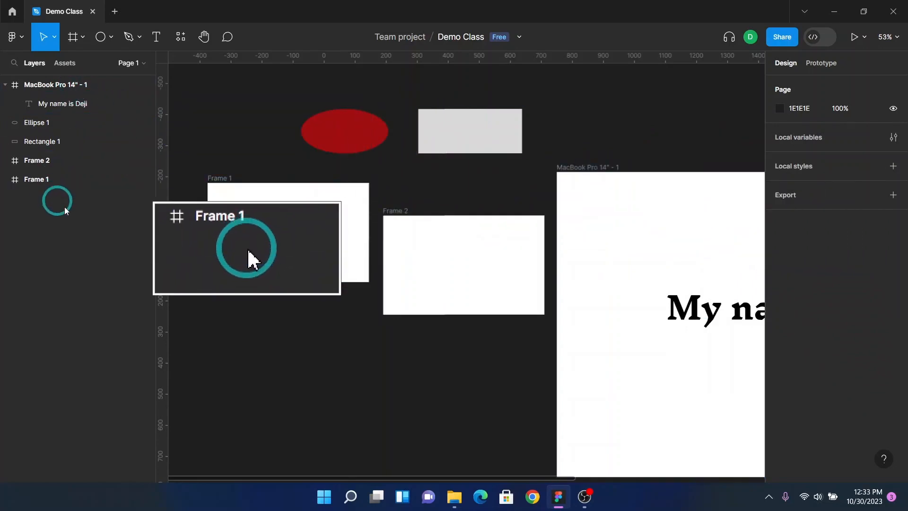
Step: Delete Frame 1, Frame 2 and the grey rectangle
click(447, 234)
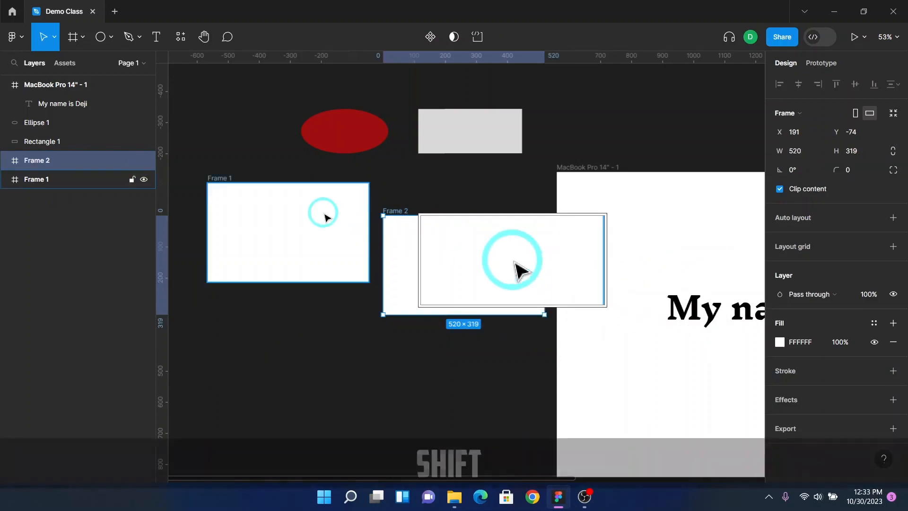
shift+click(325, 217)
key(shift+Delete)
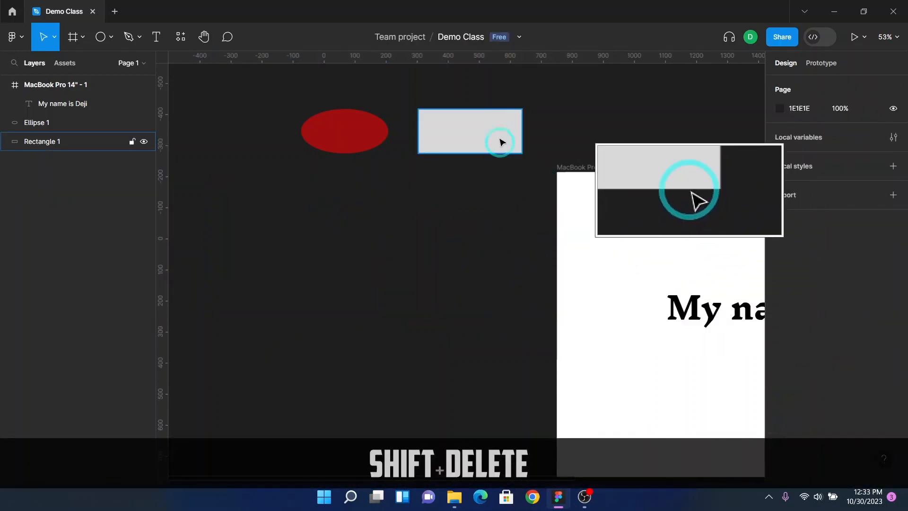
click(494, 128)
key(Delete)
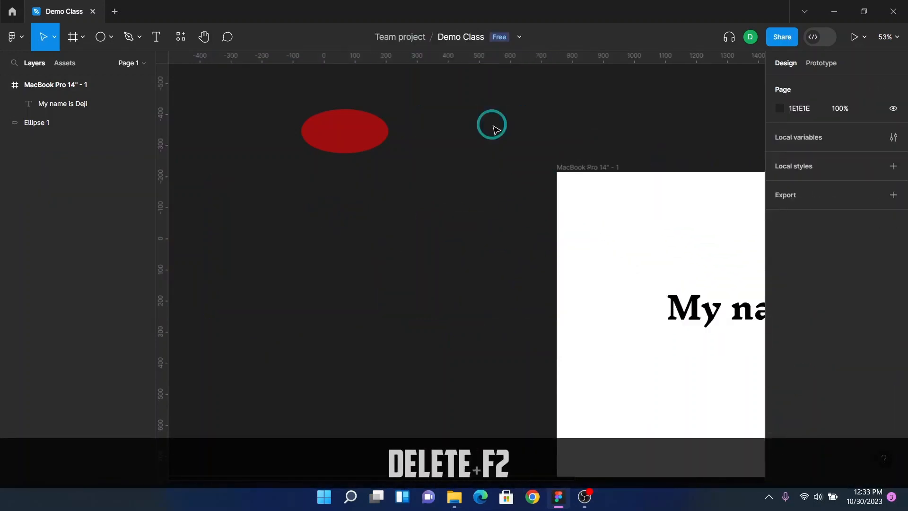
Step: Duplicate the red ellipse twice in a diagonal row and change the last copy's fill to blue 0F2F9F
click(344, 139)
drag(345, 156, 447, 358)
click(782, 249)
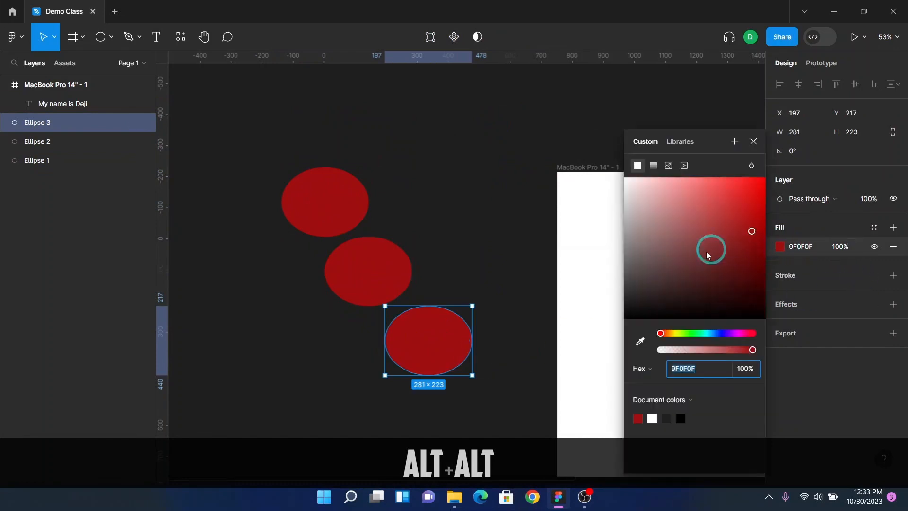
click(720, 334)
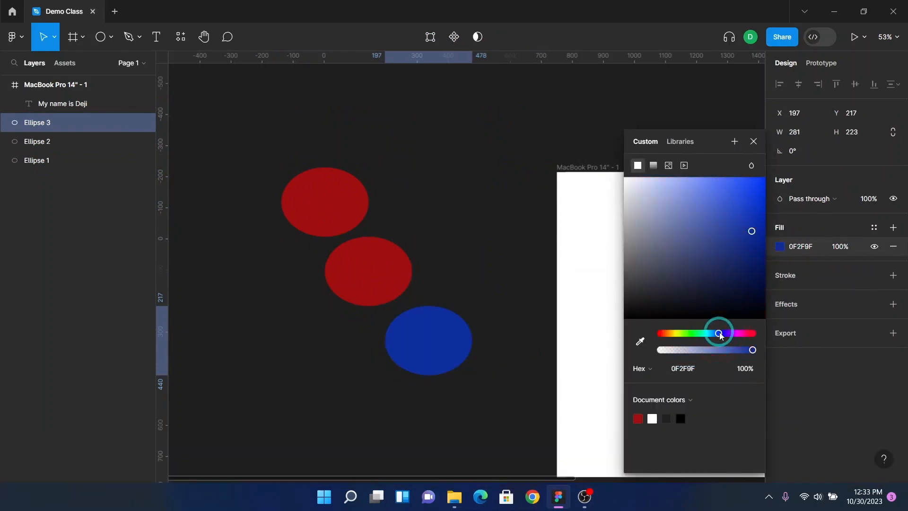
Step: Change the middle ellipse's fill colour to green 129F0F
click(392, 280)
click(781, 249)
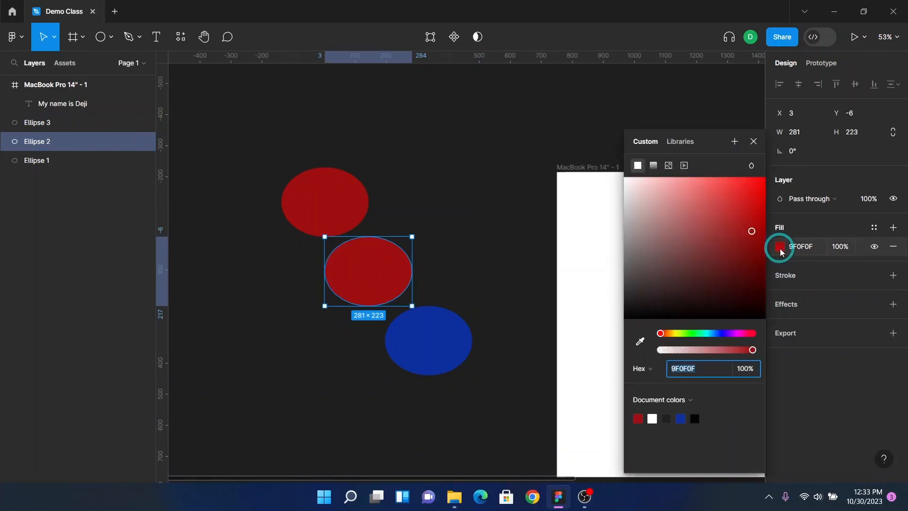
drag(709, 334, 691, 333)
click(753, 142)
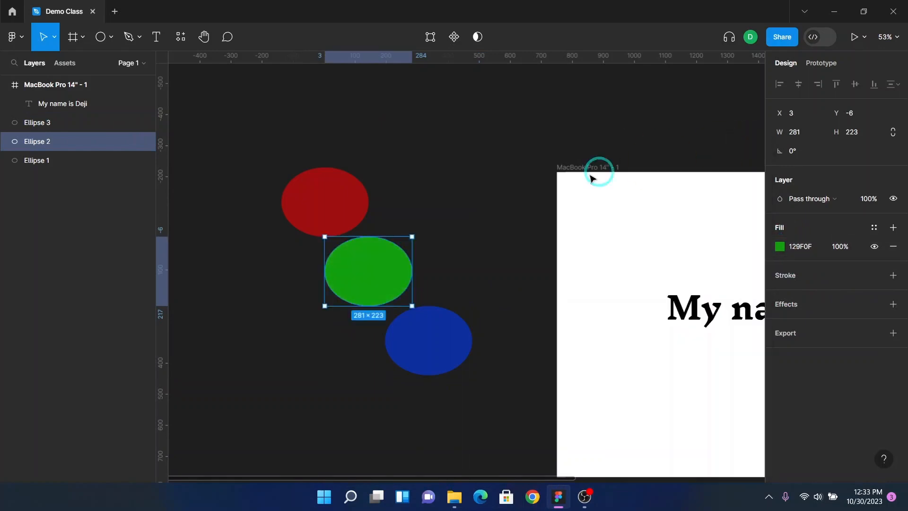
Step: Move the green and blue ellipses up so all three ellipses overlap one another
drag(379, 265, 378, 242)
drag(415, 324, 395, 266)
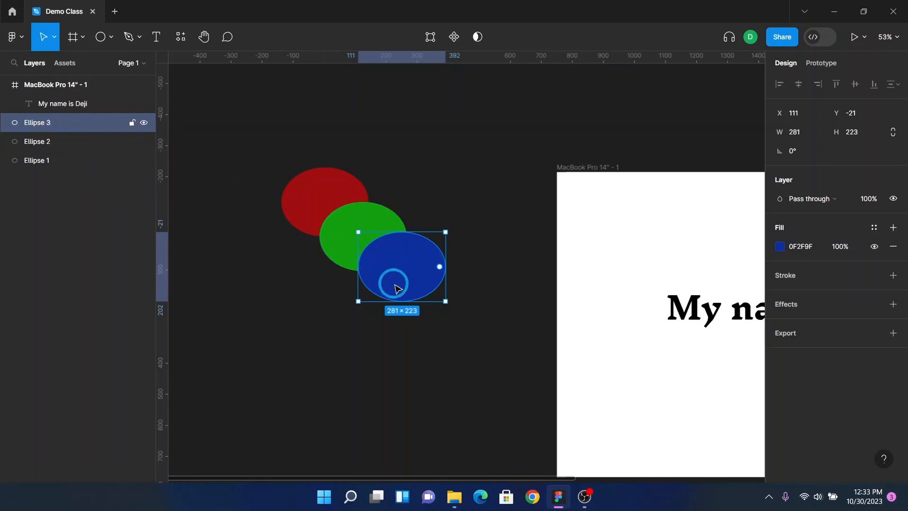
drag(404, 280, 399, 260)
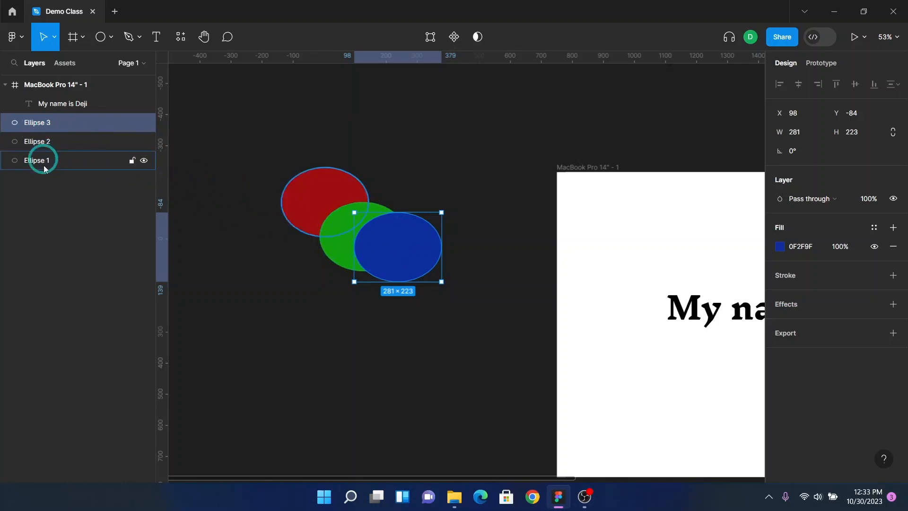
Step: Select all three ellipses and align their horizontal and vertical centres
click(5, 85)
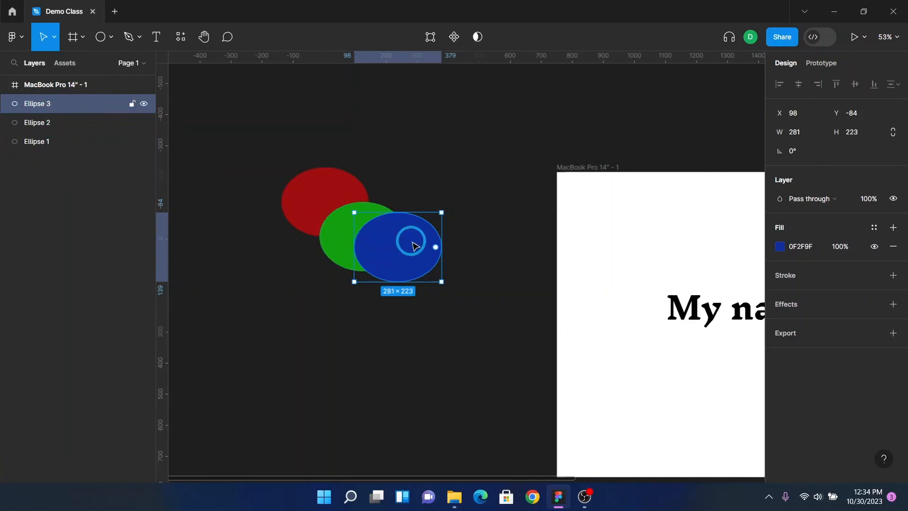
click(53, 127)
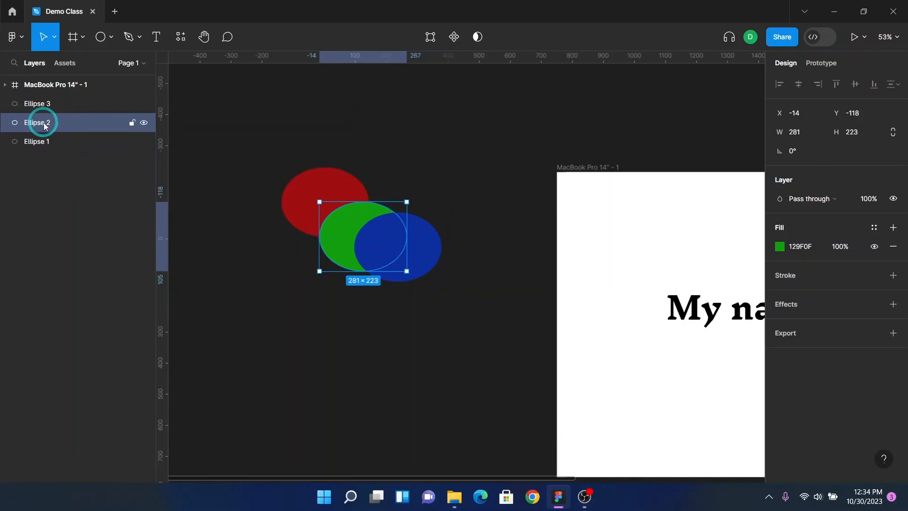
click(52, 145)
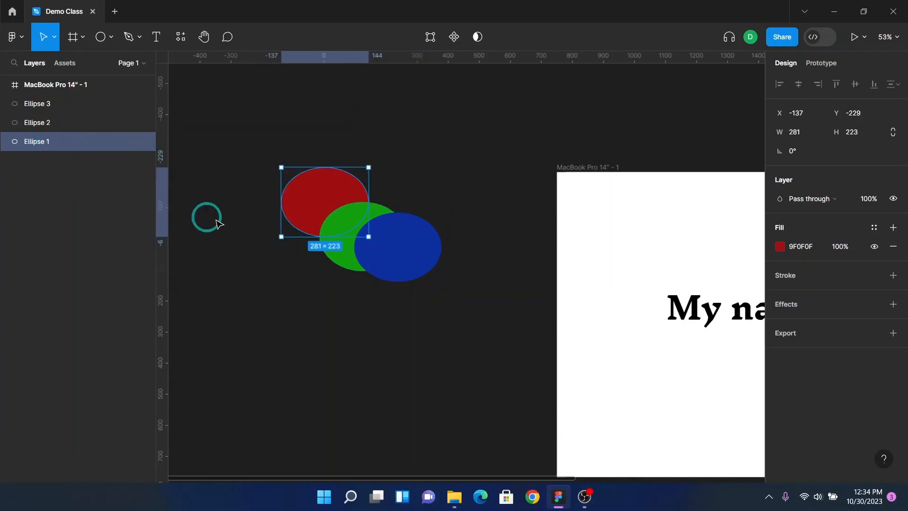
drag(229, 125, 455, 330)
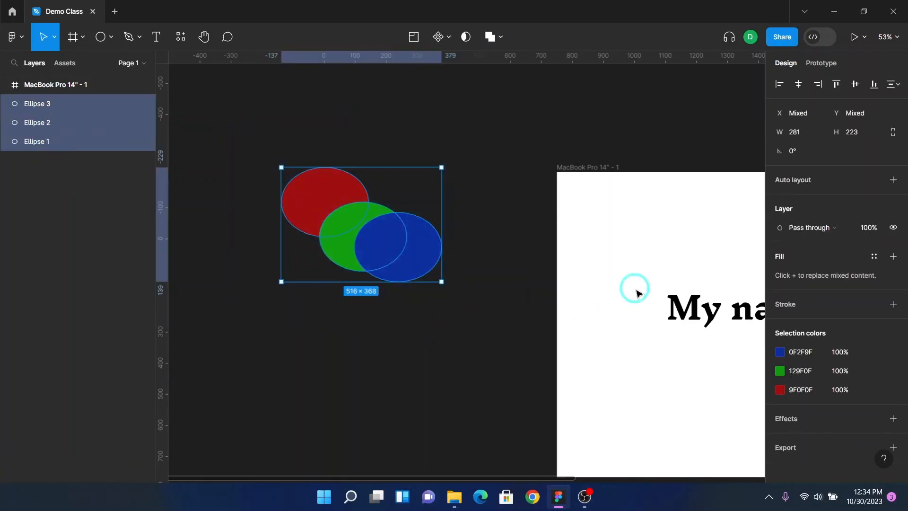
click(800, 84)
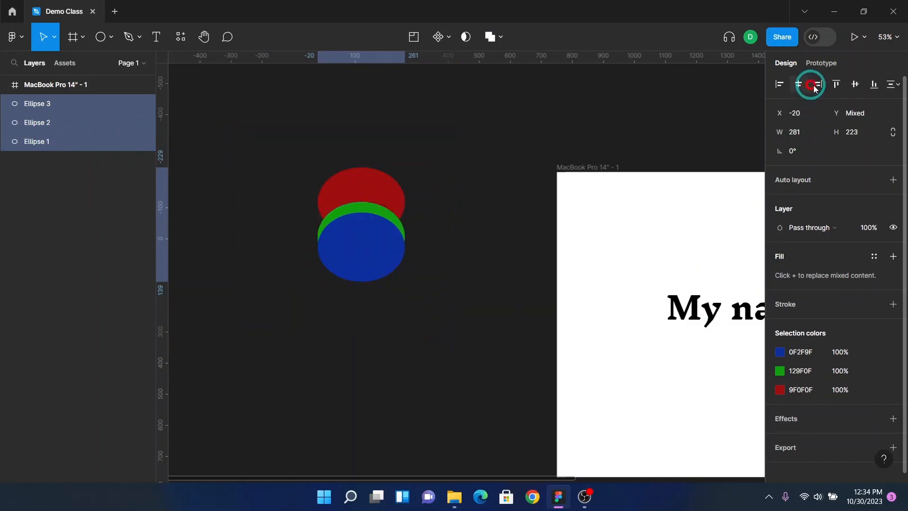
click(855, 85)
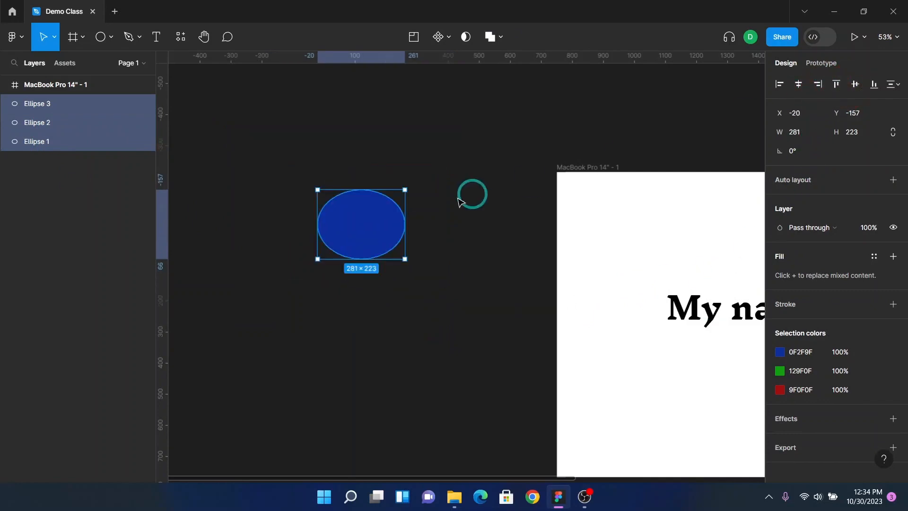
Step: Reorder the layers so Ellipse 1 sits at the top of the ellipse stack
click(79, 109)
click(46, 148)
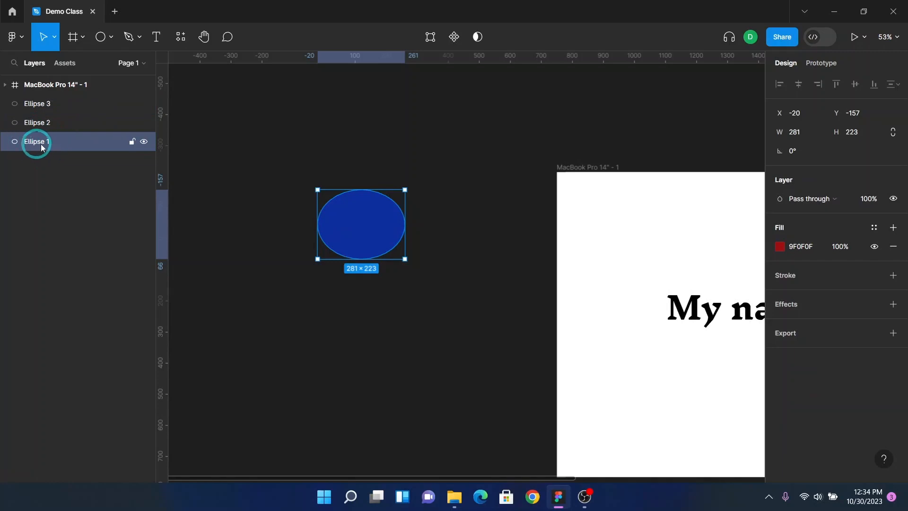
drag(43, 147, 44, 97)
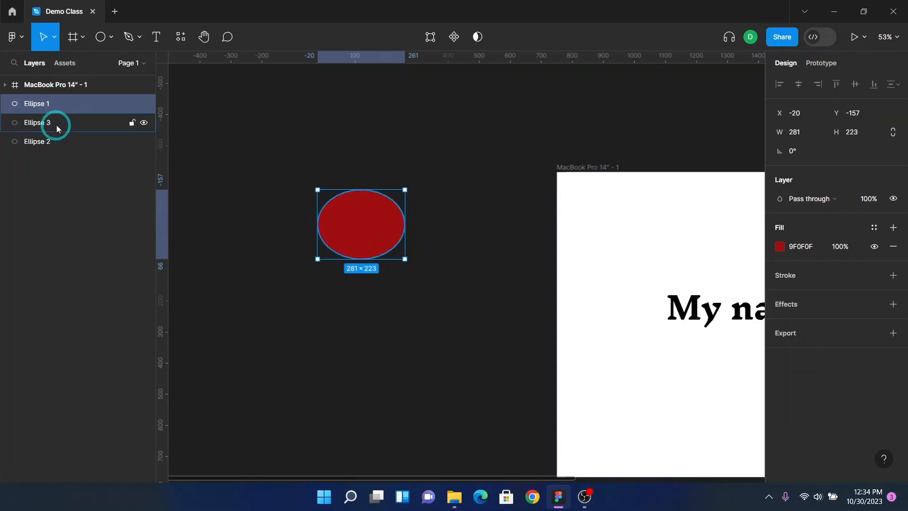
Step: Spread the ellipses apart, moving the red one down-right and the blue one down-left
drag(359, 224, 417, 298)
drag(377, 255, 336, 306)
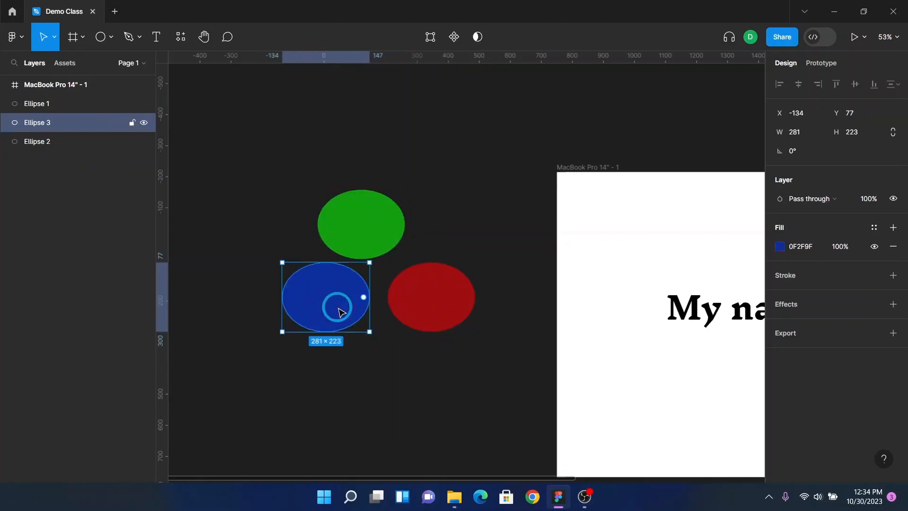
click(78, 105)
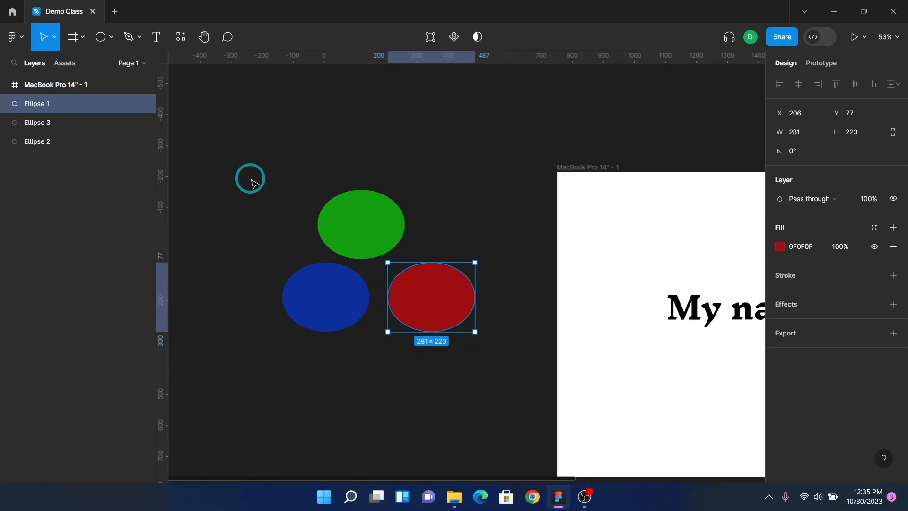
Step: Move the blue ellipse into the MacBook Pro 14" - 1 frame below the text
scroll(255, 188, right, 3)
scroll(284, 263, down, 2)
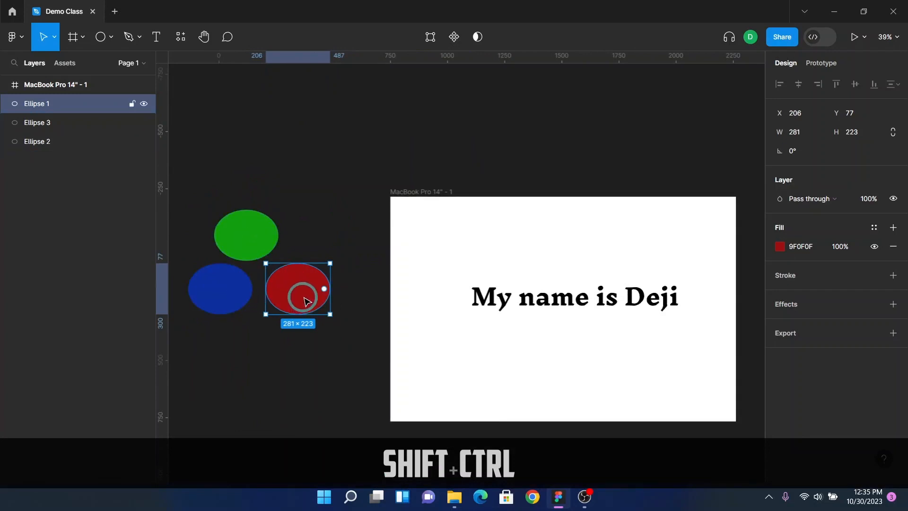
drag(233, 306, 554, 362)
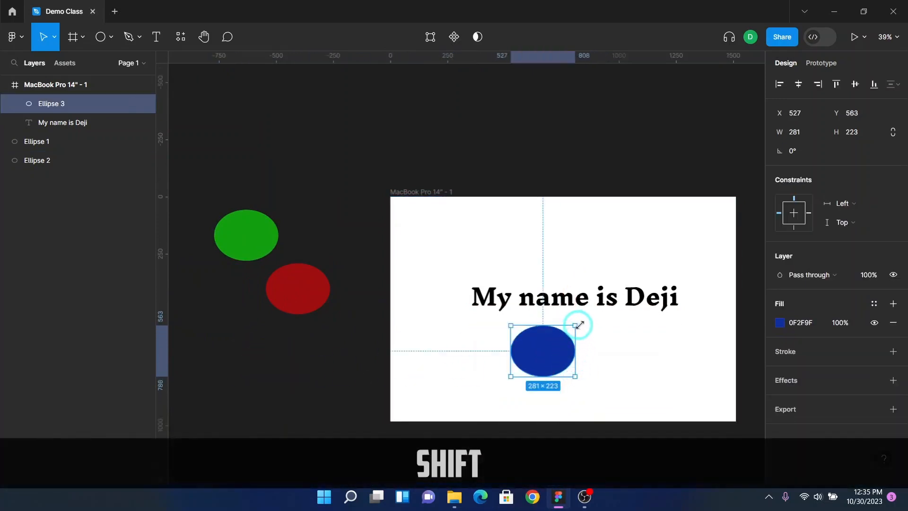
Step: Enlarge the blue ellipse proportionally to about 1247 × 990 and shift it to the frame's lower-left corner
drag(576, 325, 684, 239)
drag(619, 326, 544, 358)
drag(552, 309, 663, 221)
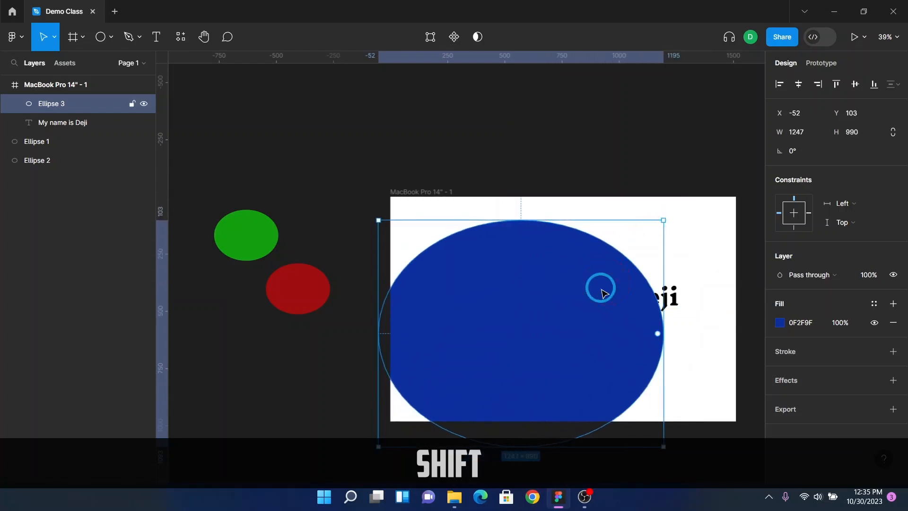
drag(600, 286, 483, 331)
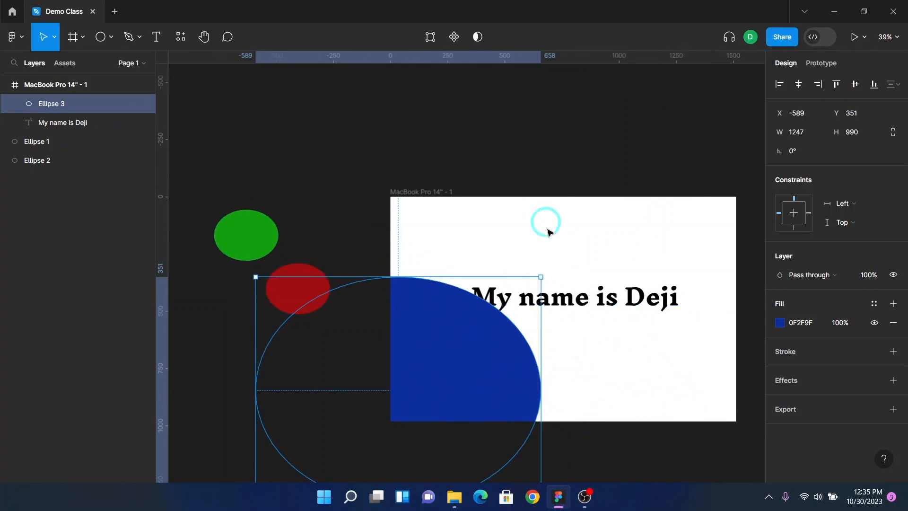
Step: Move the "My name is Deji" text layer above Ellipse 3 so the text shows over the ellipse
ctrl+scroll(532, 317, up, 5)
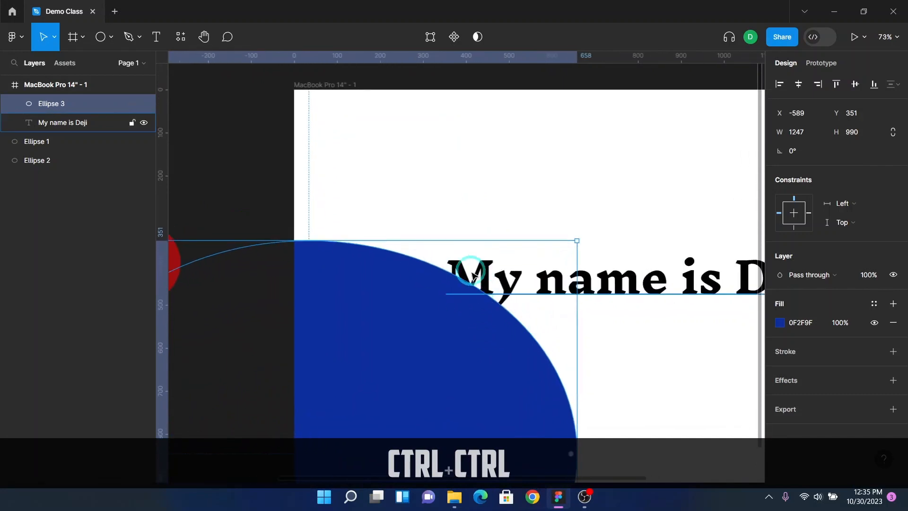
ctrl+scroll(476, 290, up, 6)
click(66, 86)
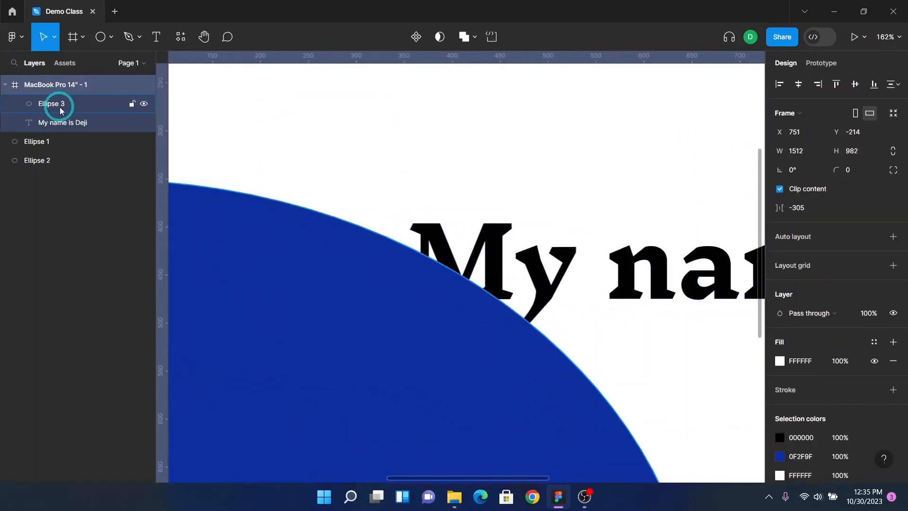
key(F2)
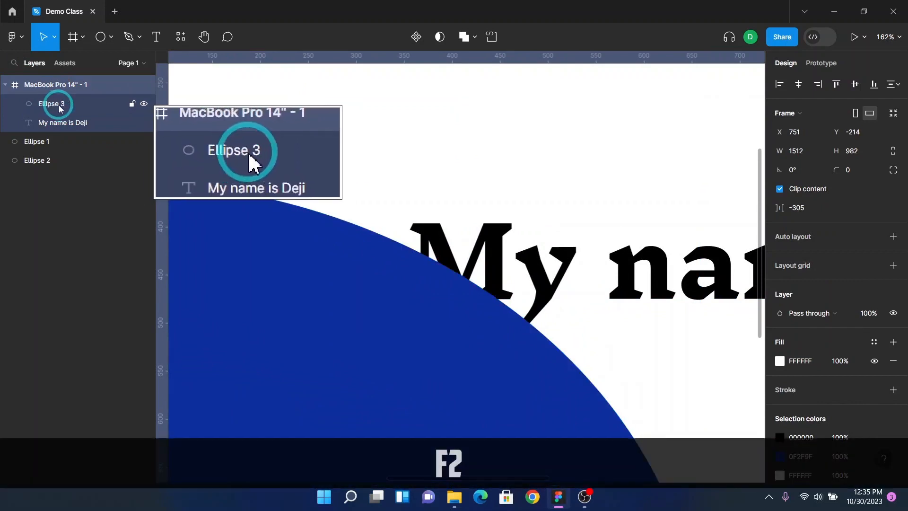
click(60, 111)
click(67, 123)
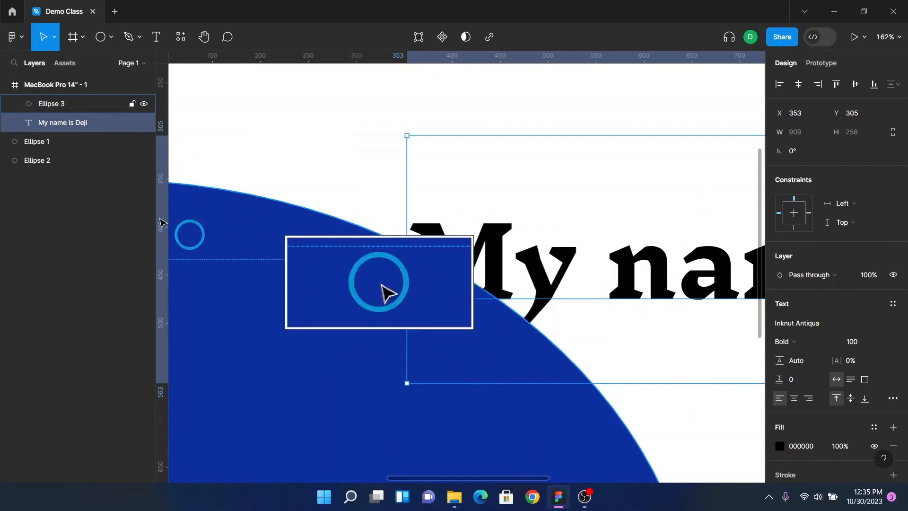
drag(72, 127, 71, 97)
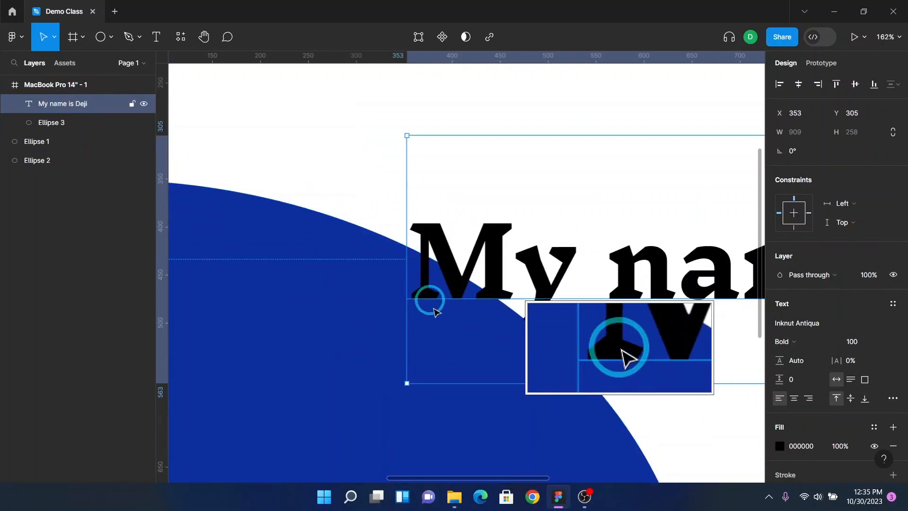
Step: Zoom around the frame to examine the text layered over the blue ellipse
scroll(439, 331, down, 5)
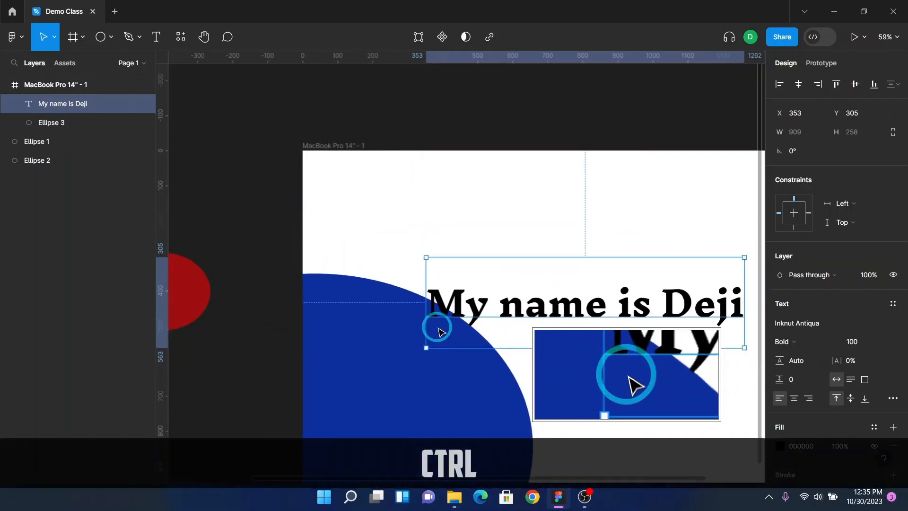
scroll(437, 327, down, 5)
click(438, 358)
scroll(438, 357, up, 5)
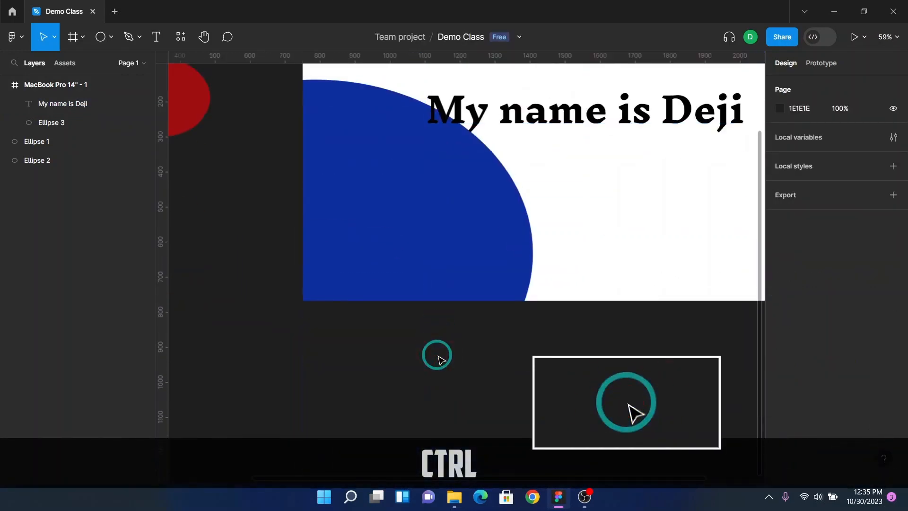
key(F2)
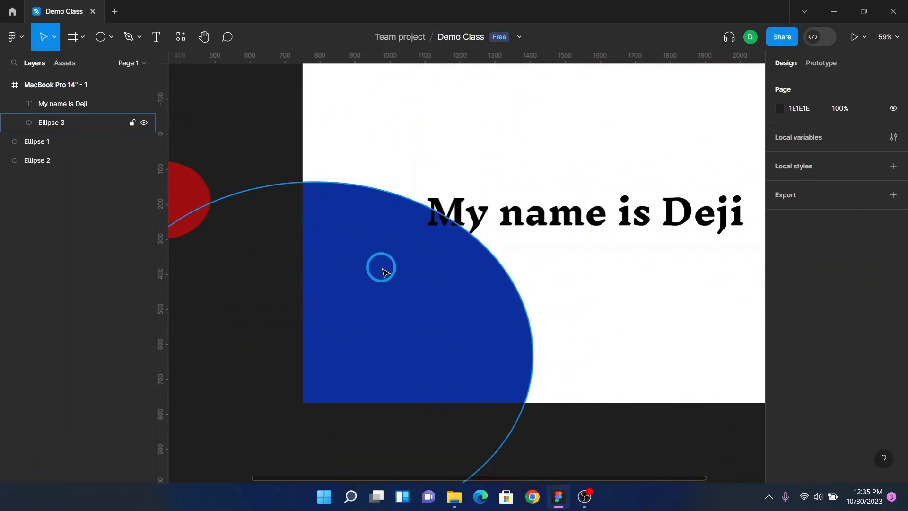
scroll(333, 279, up, 3)
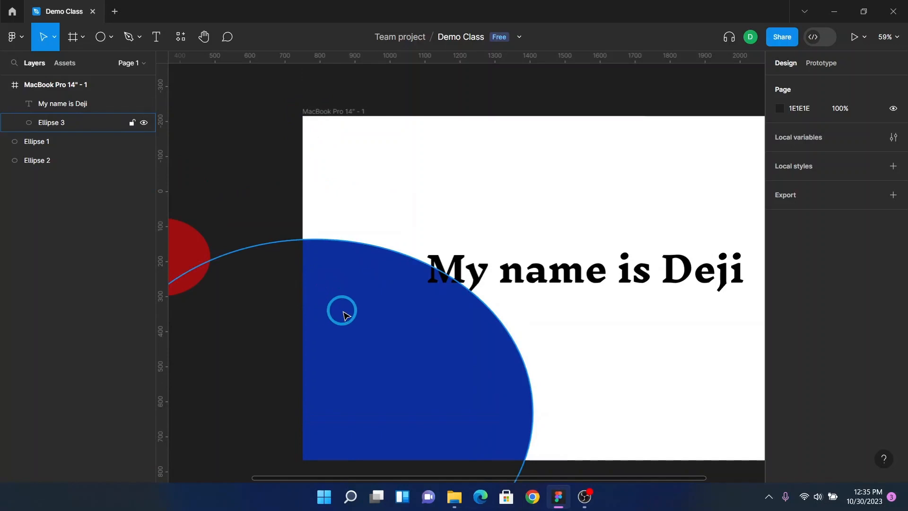
ctrl+scroll(341, 311, down, 5)
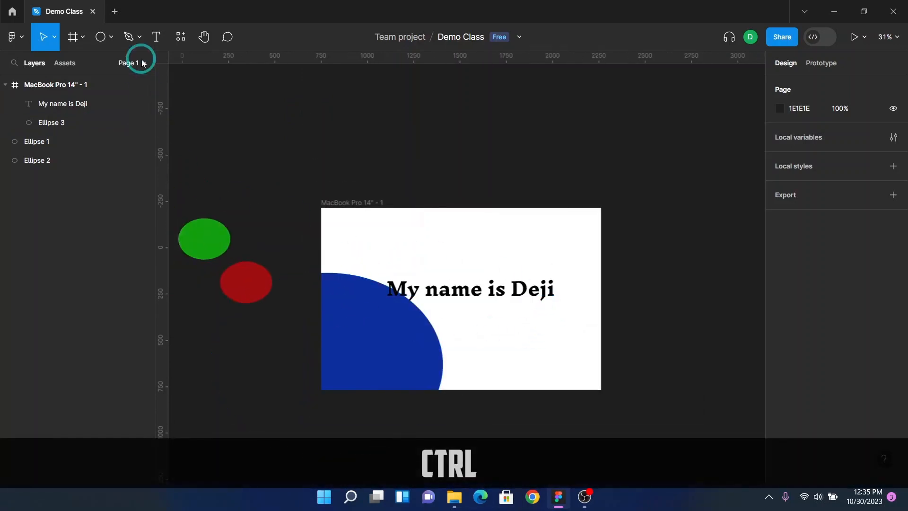
click(362, 204)
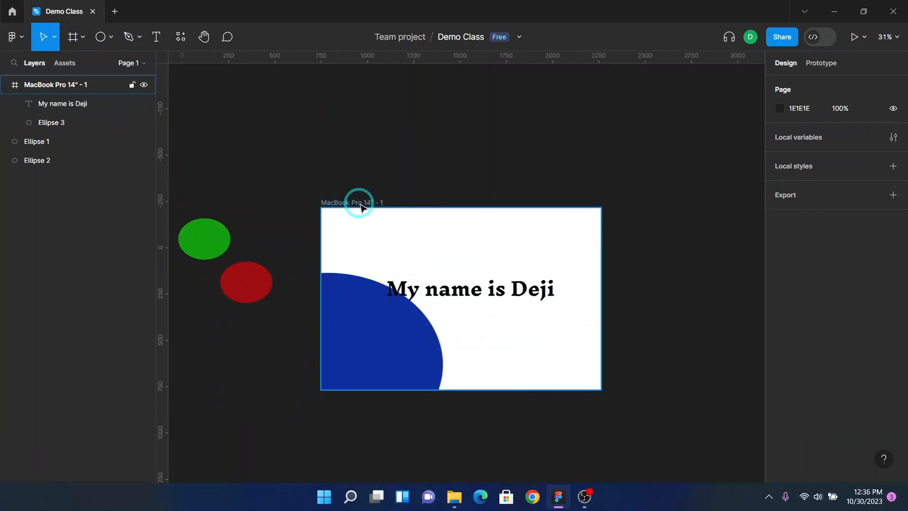
Step: Draw a rectangle about 1675 × 982 to the right of the frame with the Rectangle tool
click(110, 37)
click(117, 65)
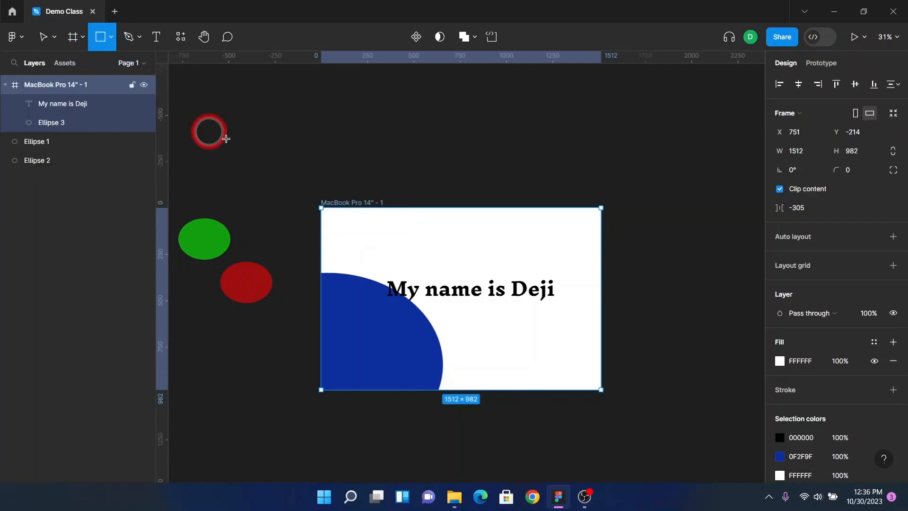
shift+scroll(444, 255, right, 5)
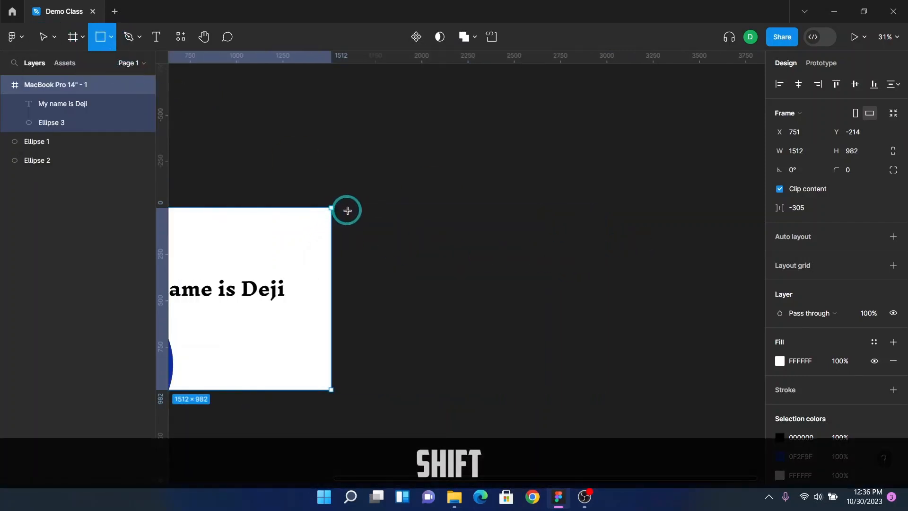
drag(349, 208, 660, 390)
Step: Duplicate the blue ellipse out of the frame and move the copy over the gray rectangle
shift+scroll(660, 390, left, 5)
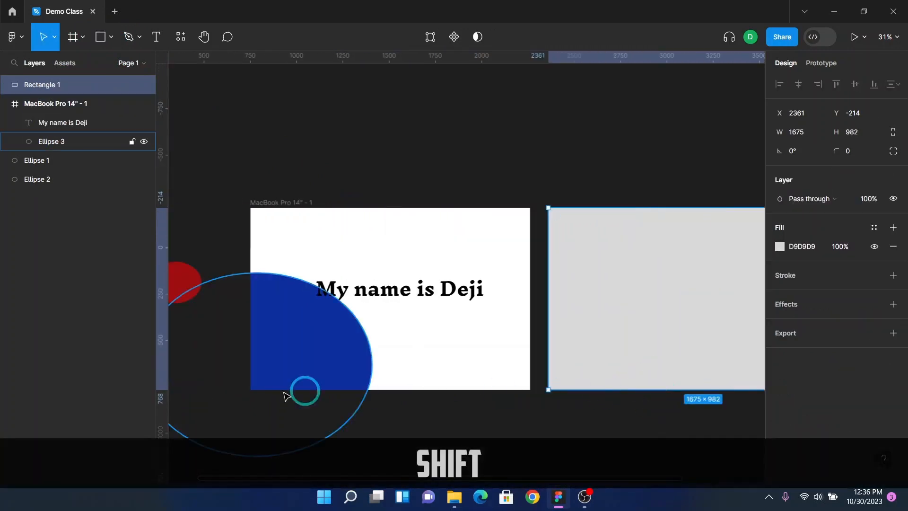
ctrl+click(308, 354)
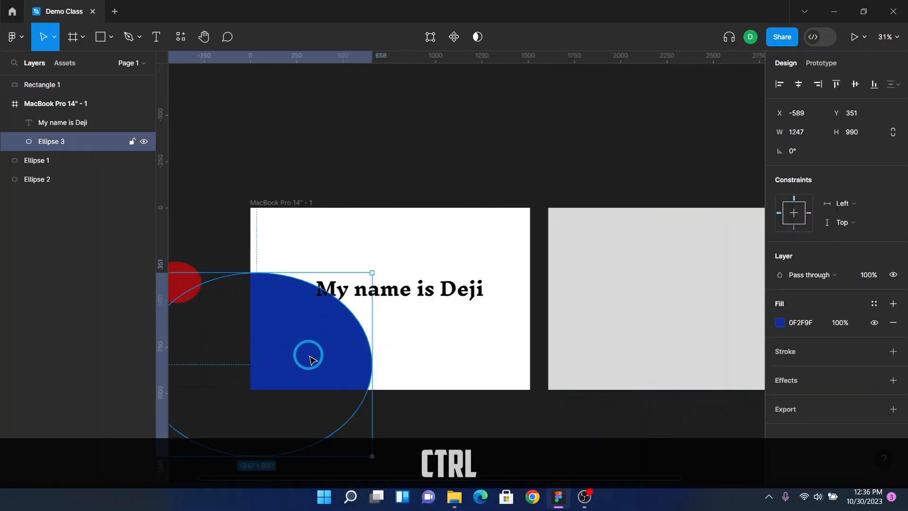
scroll(310, 345, down, 4)
alt+drag(300, 163, 584, 353)
scroll(394, 357, right, 5)
scroll(351, 391, up, 3)
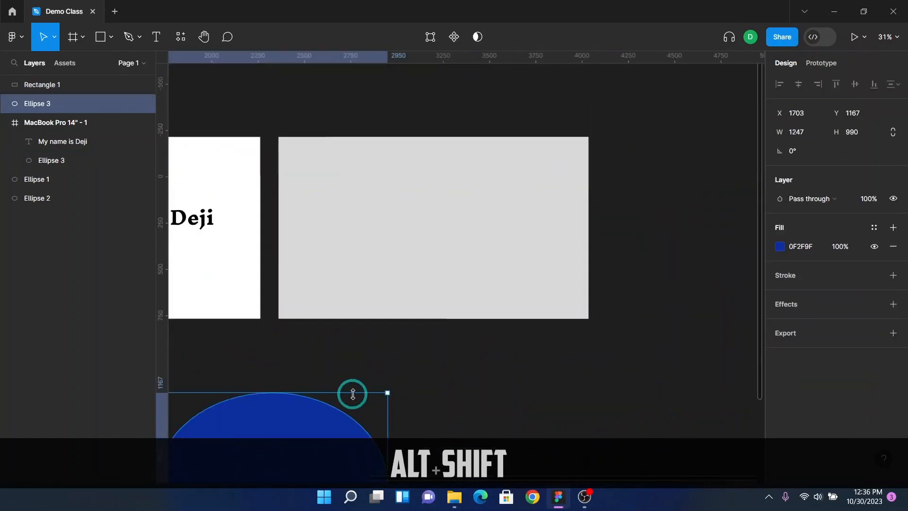
scroll(355, 410, down, 3)
drag(292, 369, 357, 176)
scroll(356, 235, up, 5)
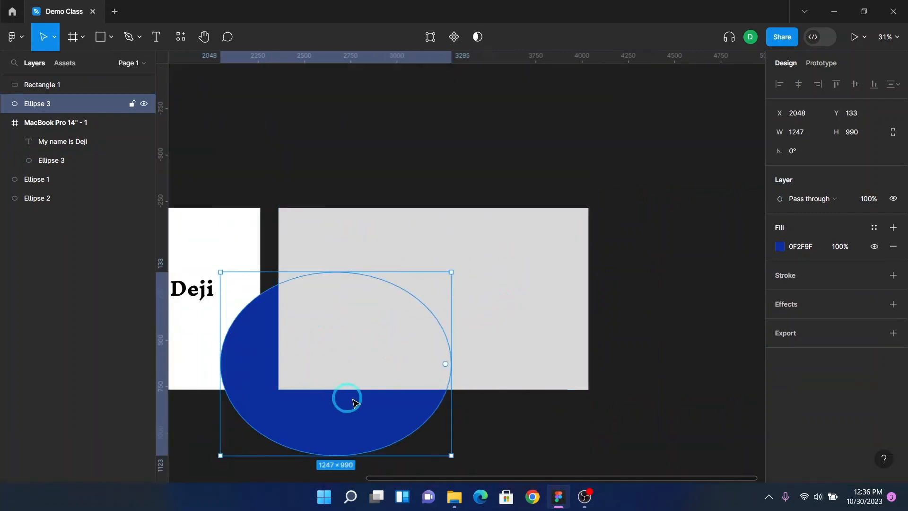
Step: Delete the gray rectangle and the duplicated blue ellipse
click(522, 264)
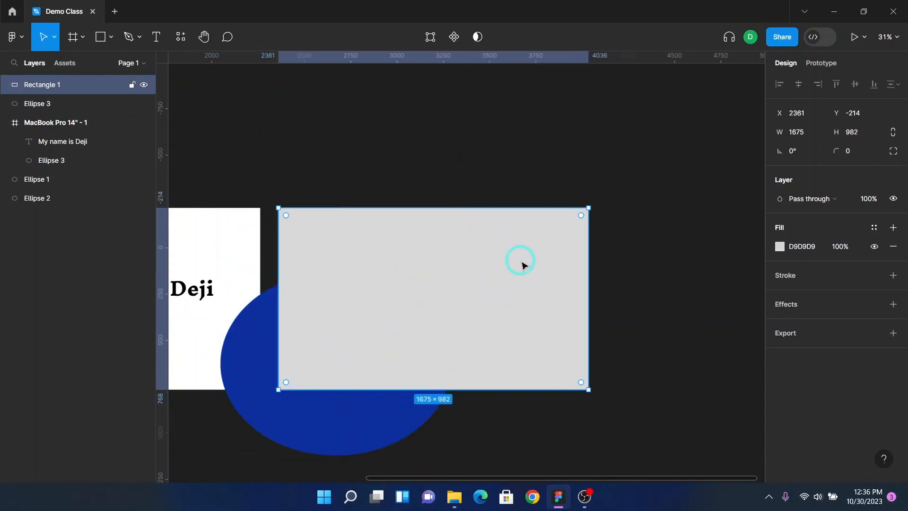
key(Delete)
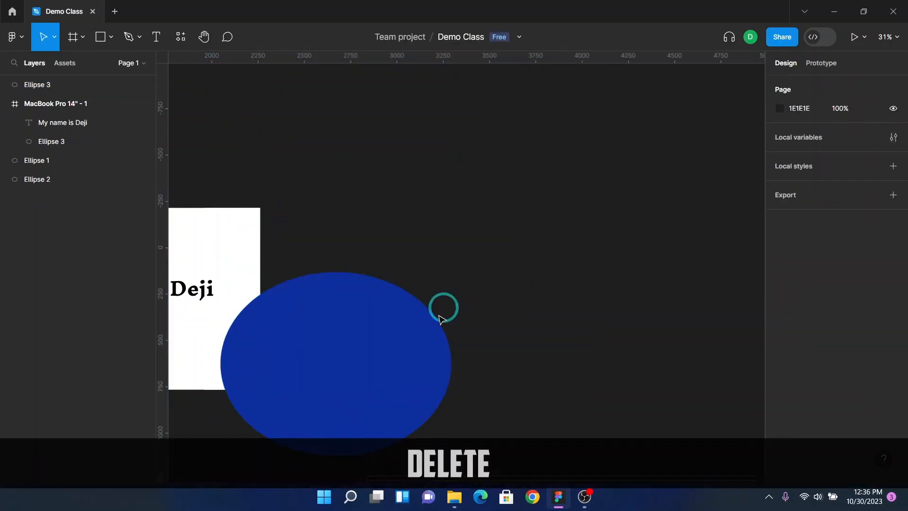
click(400, 335)
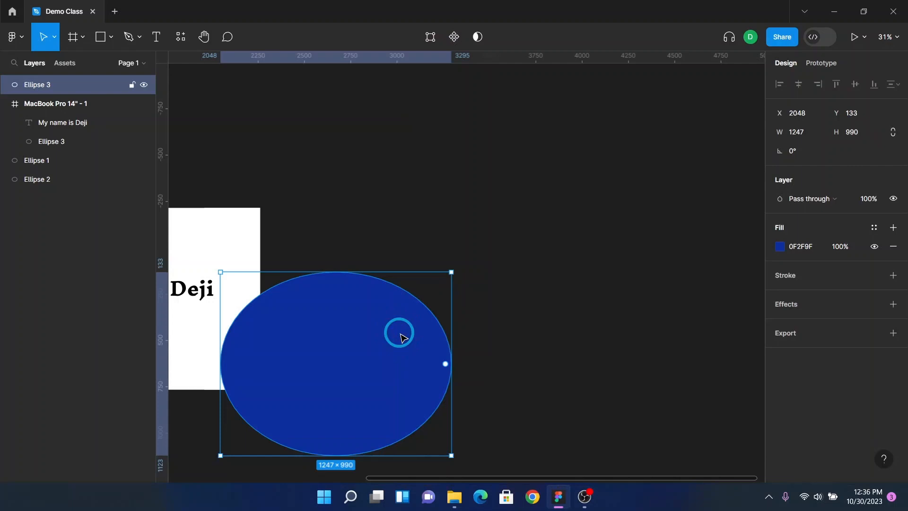
key(Delete)
Step: Reposition the blue ellipse inside the frame so it spans the frame's height along the left edge, at about X -624, Y -4
scroll(400, 335, left, 8)
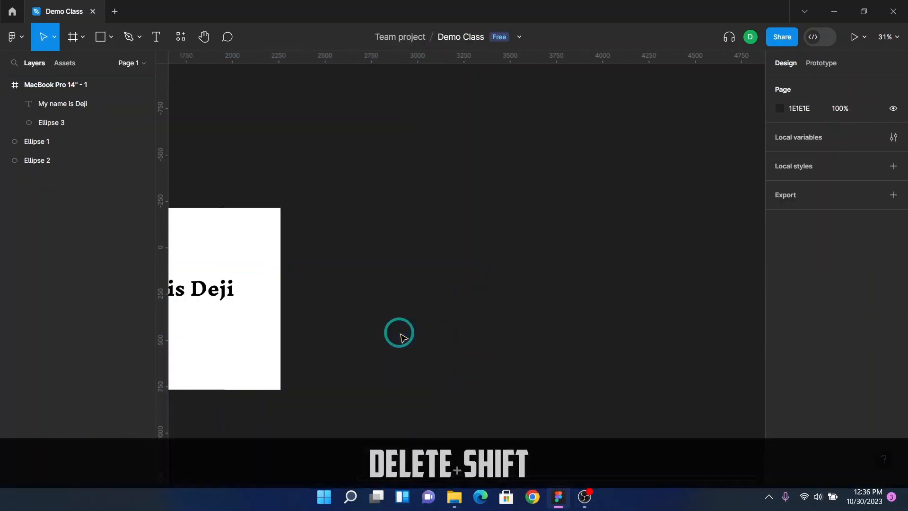
scroll(416, 204, up, 5)
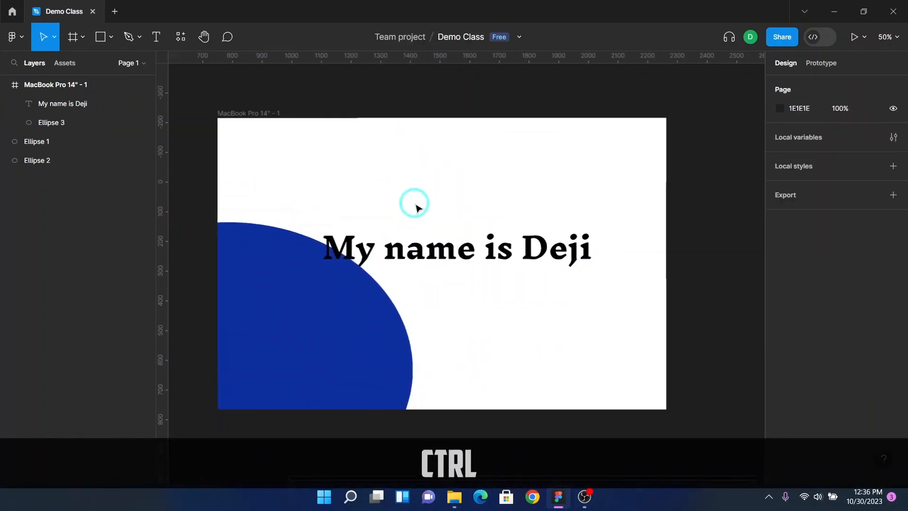
scroll(421, 277, down, 1)
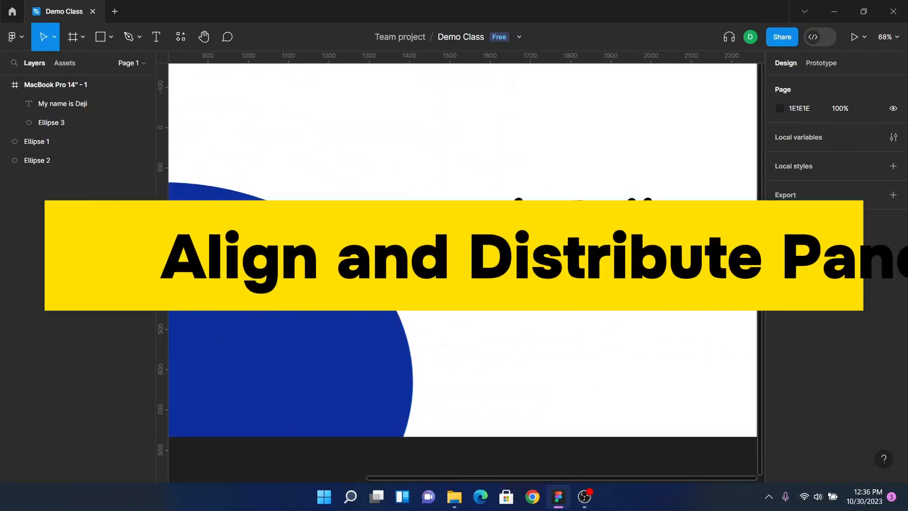
scroll(385, 278, down, 1)
scroll(313, 313, down, 4)
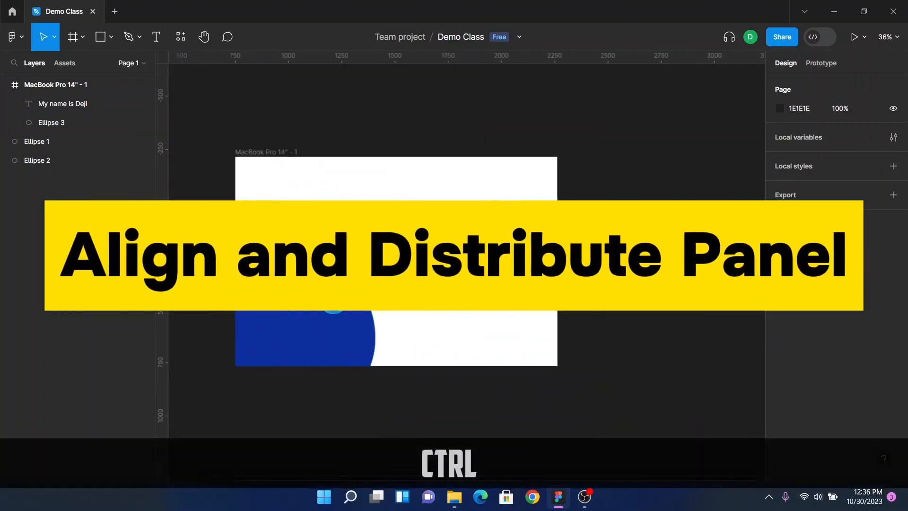
click(312, 313)
drag(342, 314, 426, 275)
scroll(406, 243, up, 3)
scroll(405, 244, up, 1)
drag(462, 381, 463, 332)
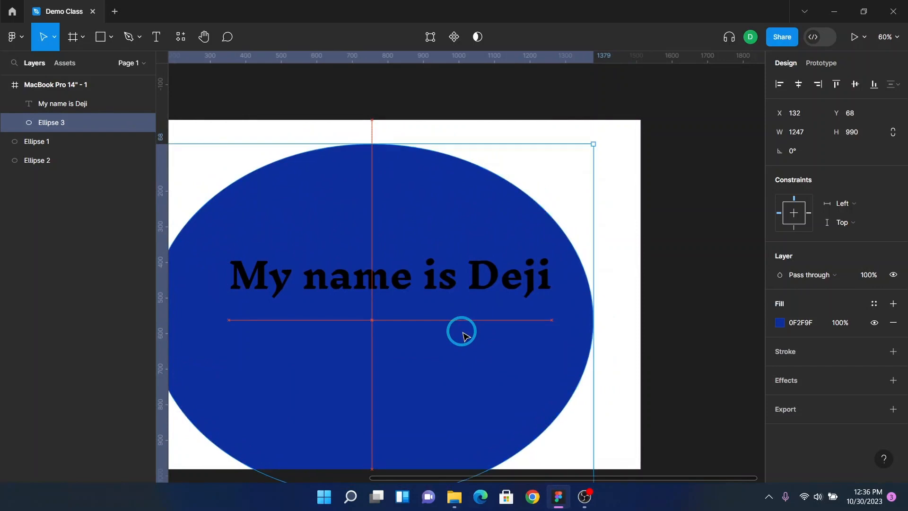
drag(463, 332, 377, 326)
scroll(462, 338, left, 5)
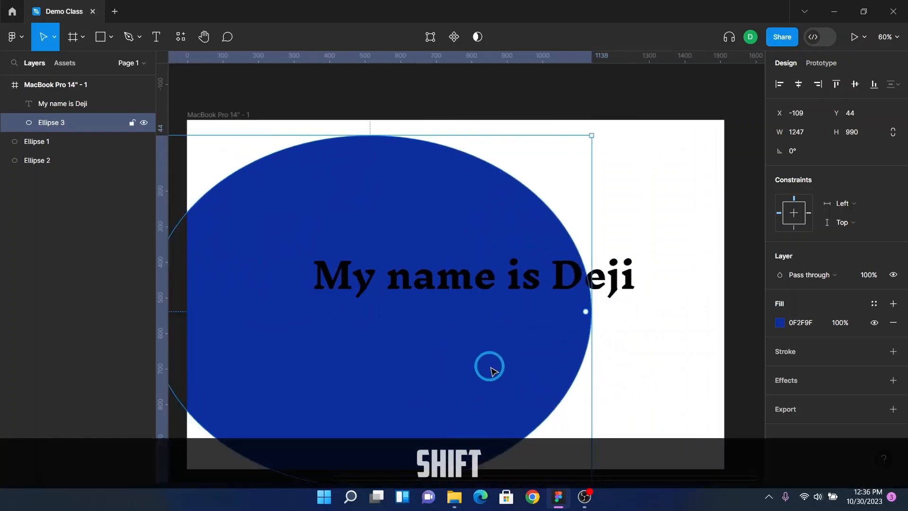
scroll(505, 368, down, 1)
drag(511, 359, 339, 339)
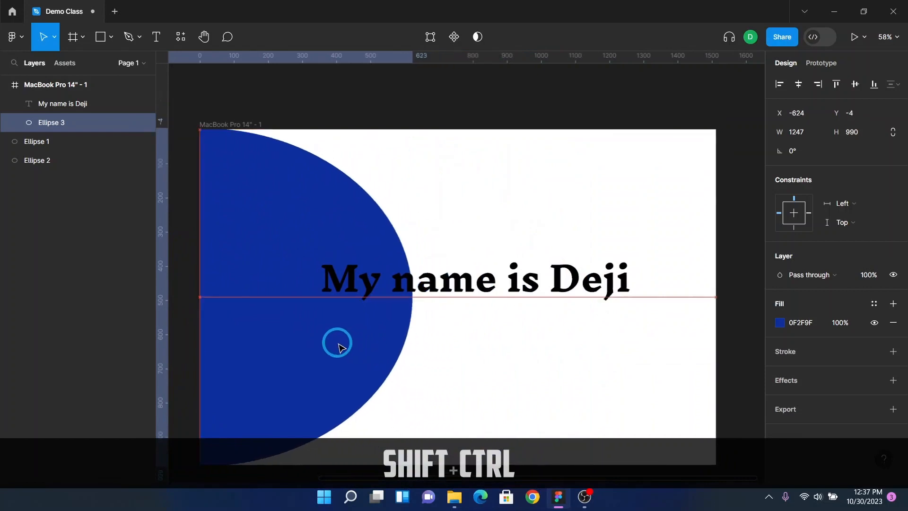
Step: Change the ellipse's fill colour to light blue 91E3F6
click(783, 329)
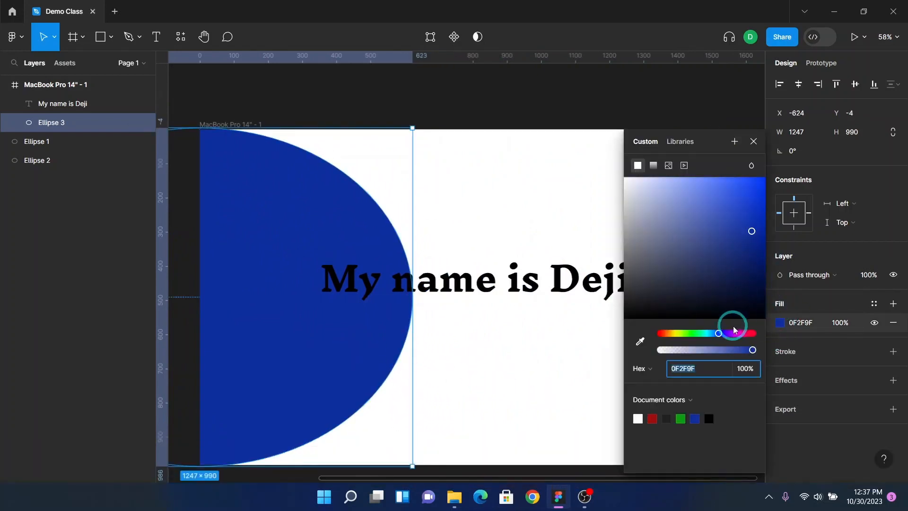
drag(721, 335, 706, 332)
drag(737, 230, 699, 189)
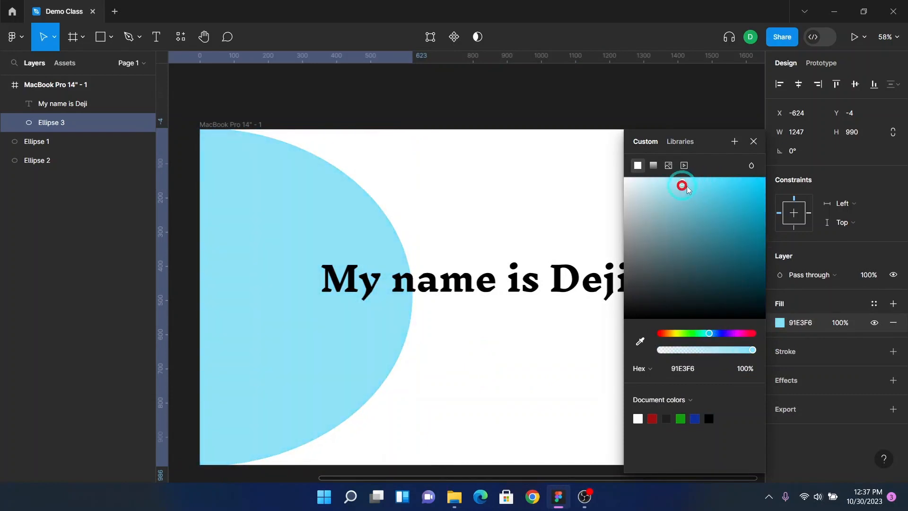
click(755, 142)
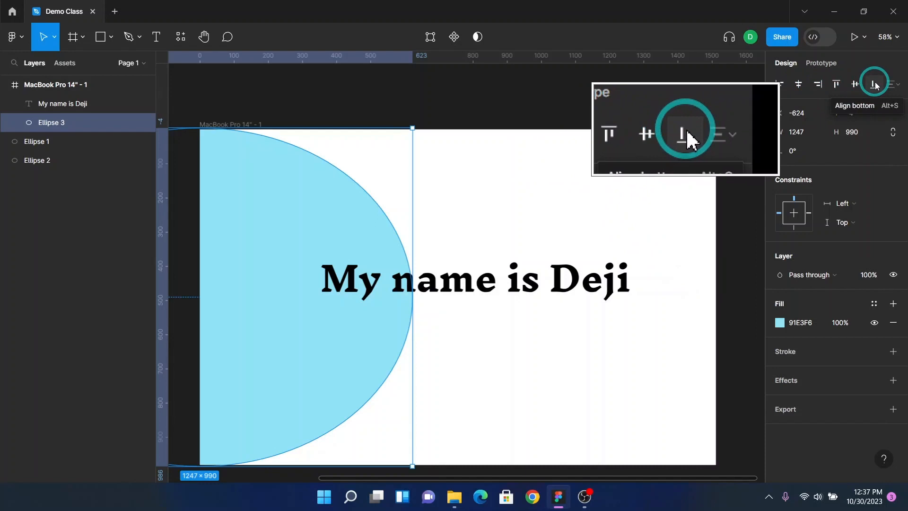
Step: Centre the light blue ellipse horizontally and vertically within the frame using the align controls
click(802, 86)
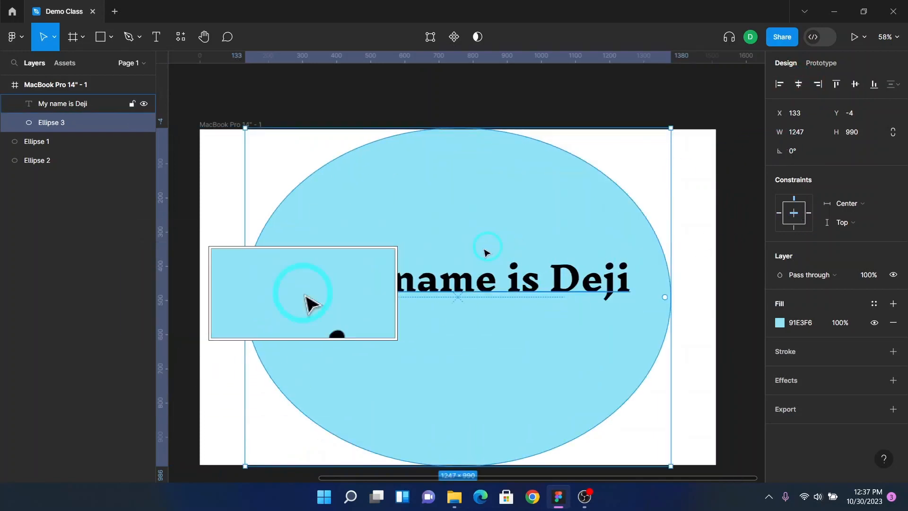
drag(475, 225, 237, 361)
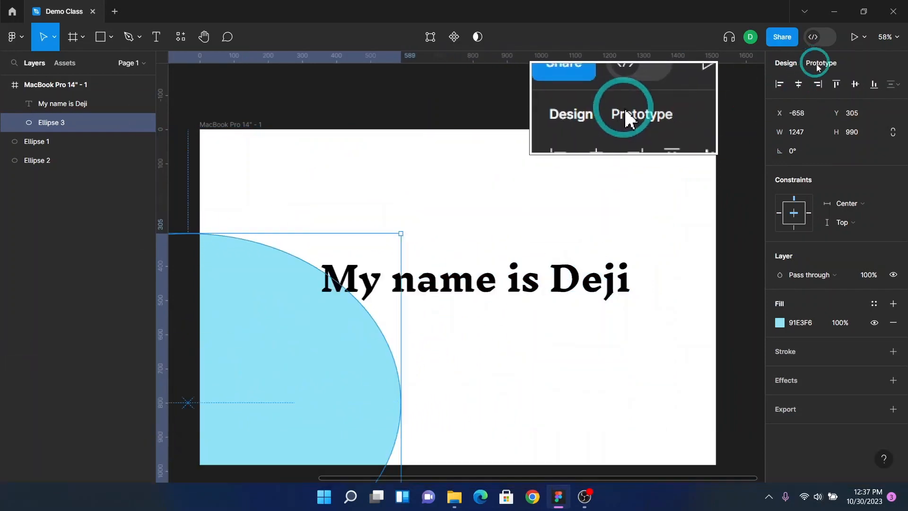
click(800, 84)
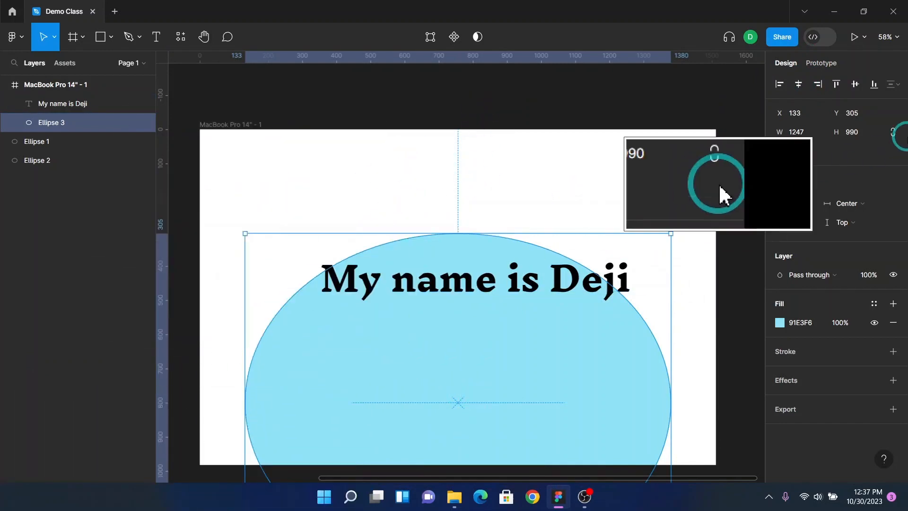
click(855, 84)
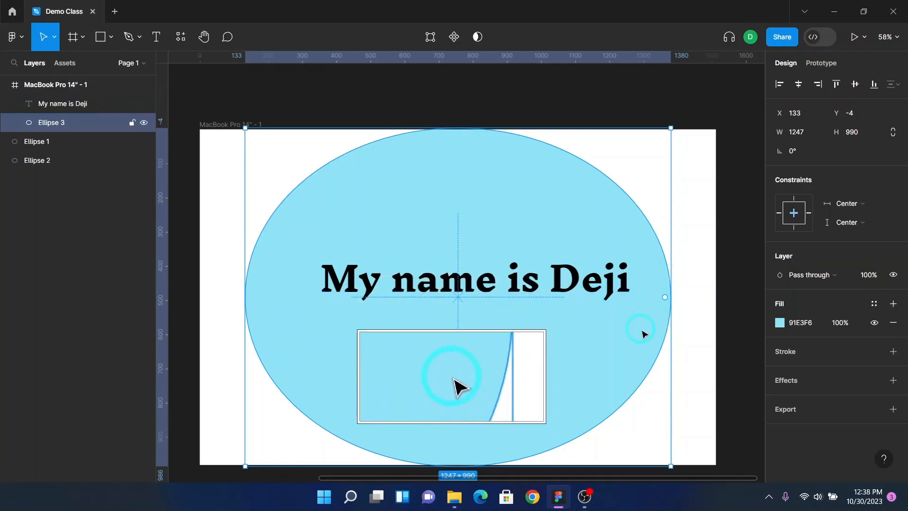
Step: Move the light blue ellipse straight down to about Y 546 in the frame
key(F2)
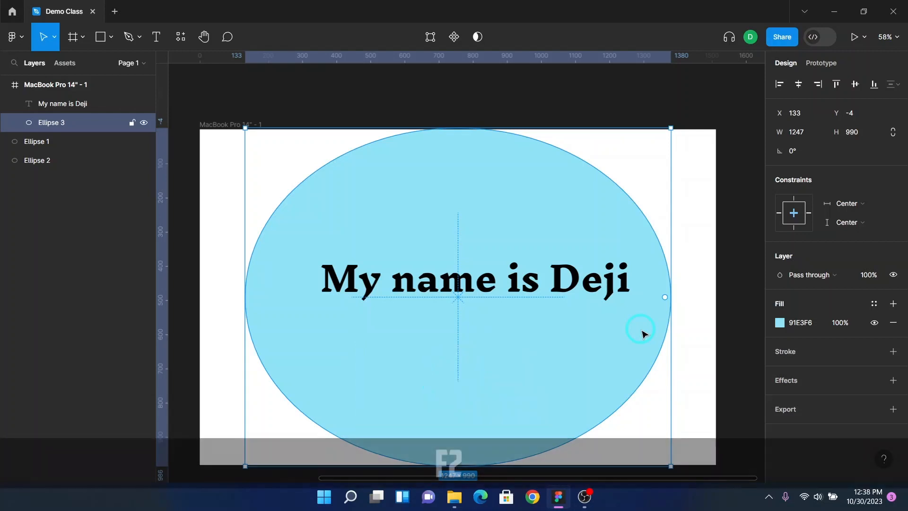
scroll(667, 257, down, 1)
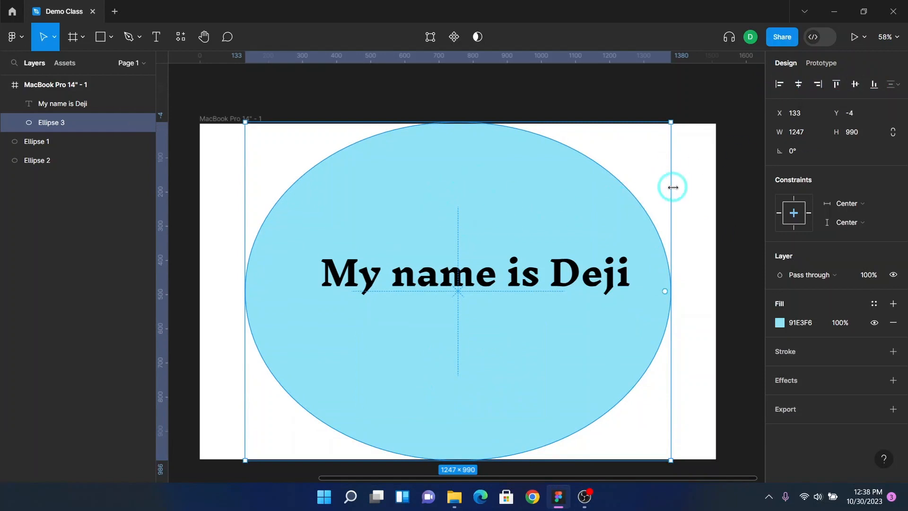
drag(547, 252, 560, 420)
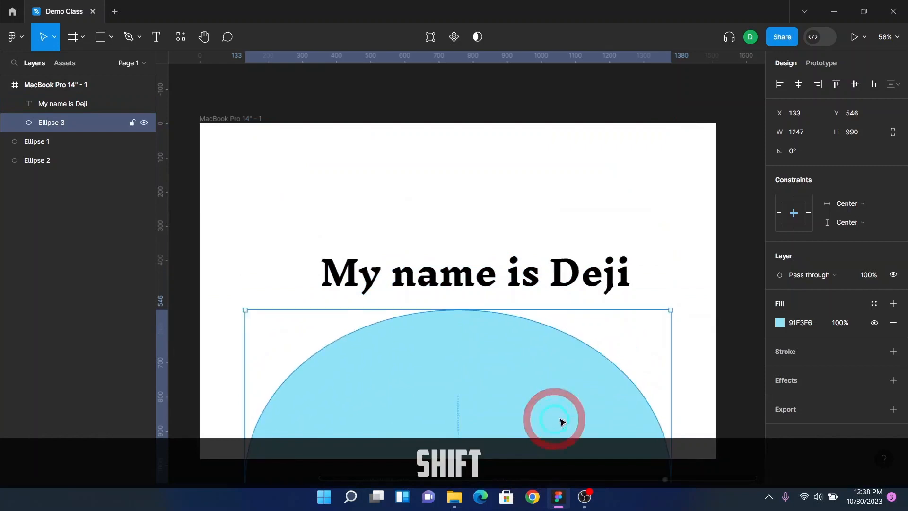
Step: Duplicate the light blue ellipse up and to the right, and recolour the copy light green B7F691
drag(525, 375, 646, 237)
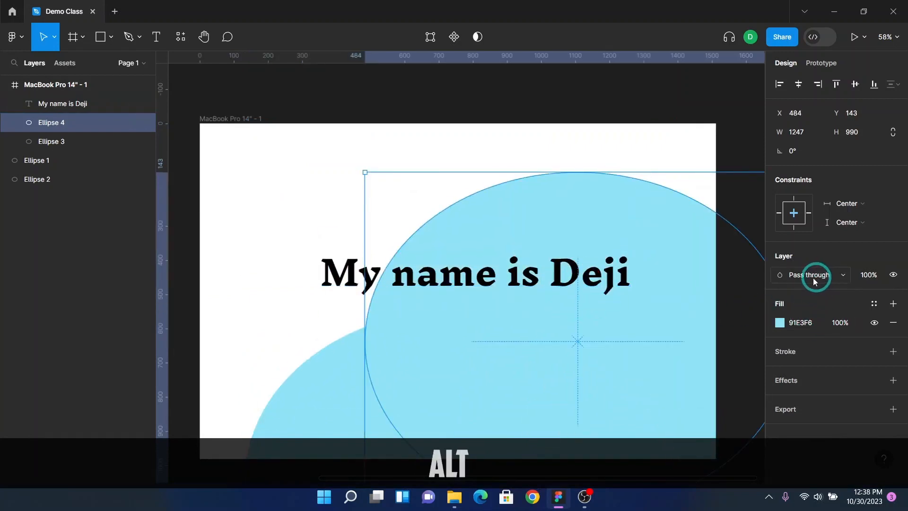
click(780, 323)
drag(711, 334, 686, 336)
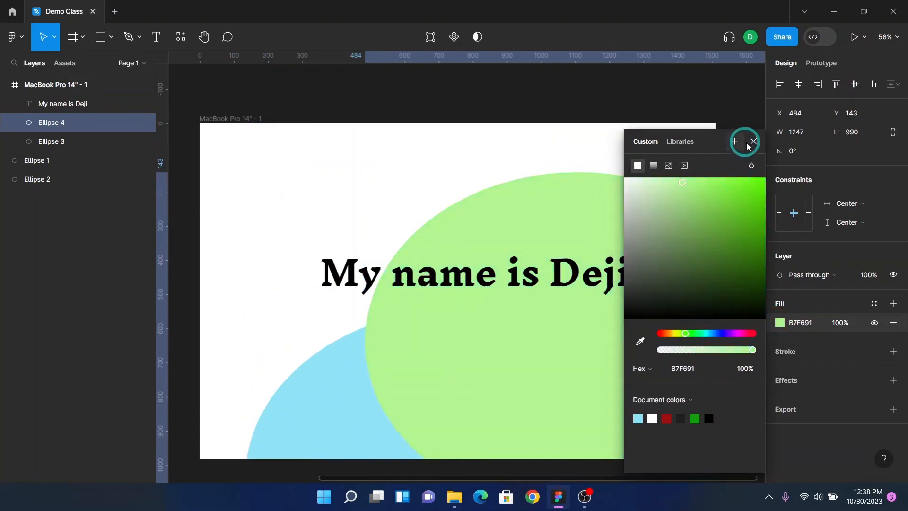
click(748, 145)
Step: Set the green ellipse's blend mode to Multiply and shift it slightly up and right
click(810, 275)
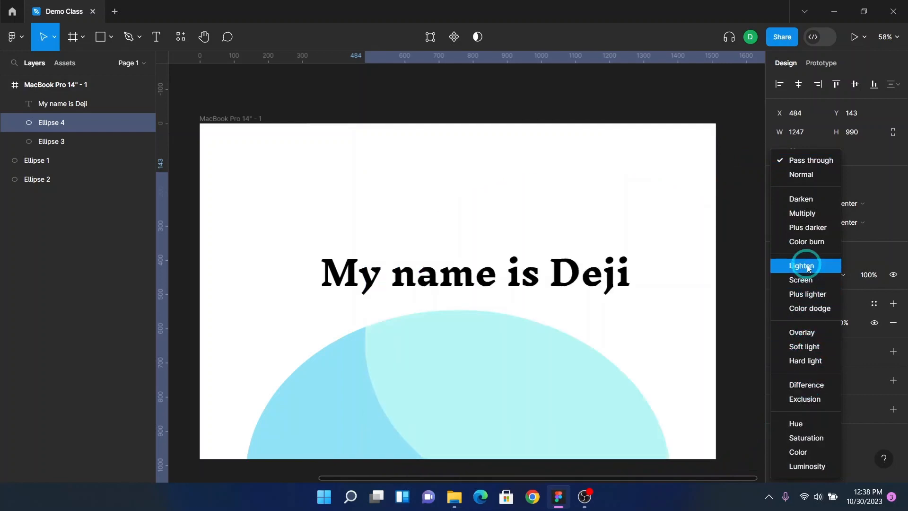
click(807, 214)
drag(548, 229, 582, 212)
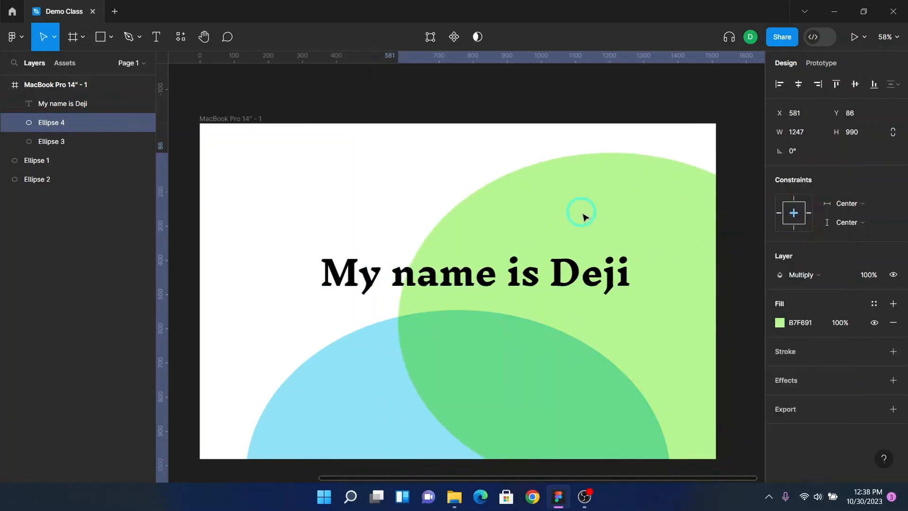
Step: Duplicate the green ellipse and place the copy over the frame's upper-left area at about X 359, Y -460
key(alt)
drag(491, 361, 142, 283)
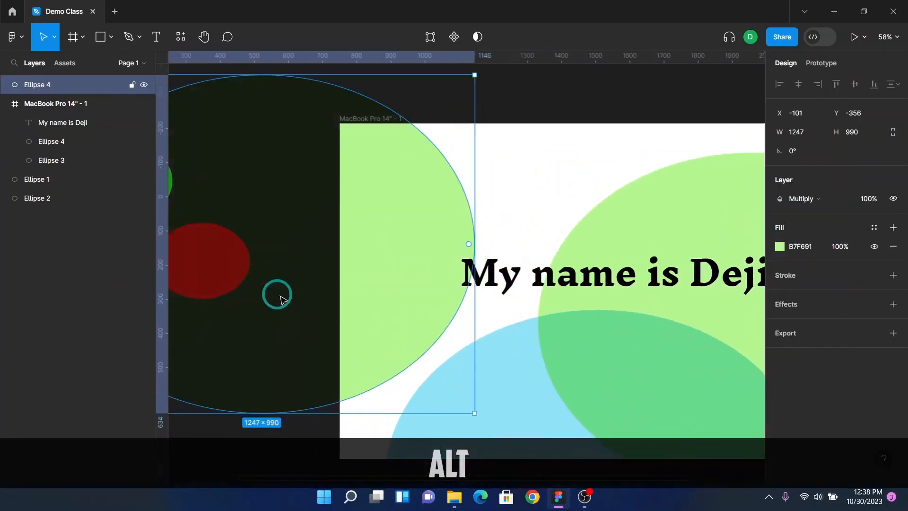
drag(446, 268, 551, 257)
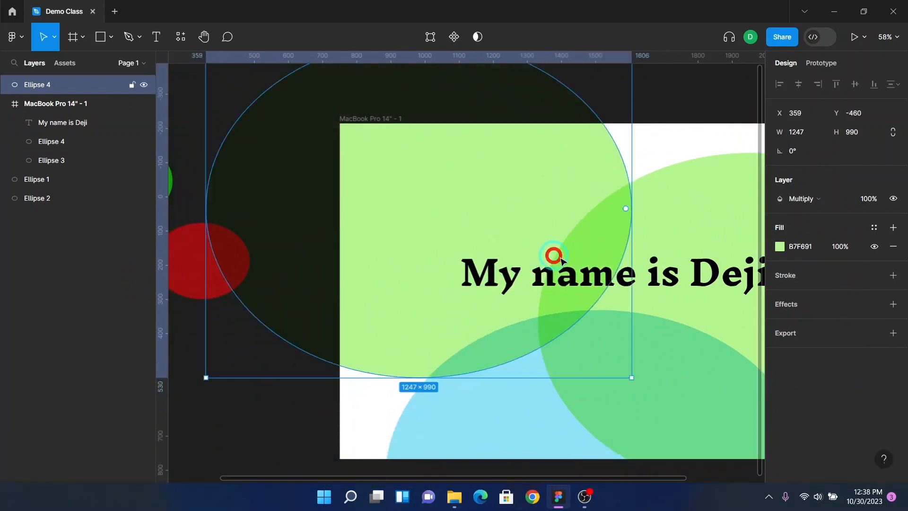
Step: Recolour the new ellipse pale yellow F4F691 and deselect it
click(779, 253)
click(692, 363)
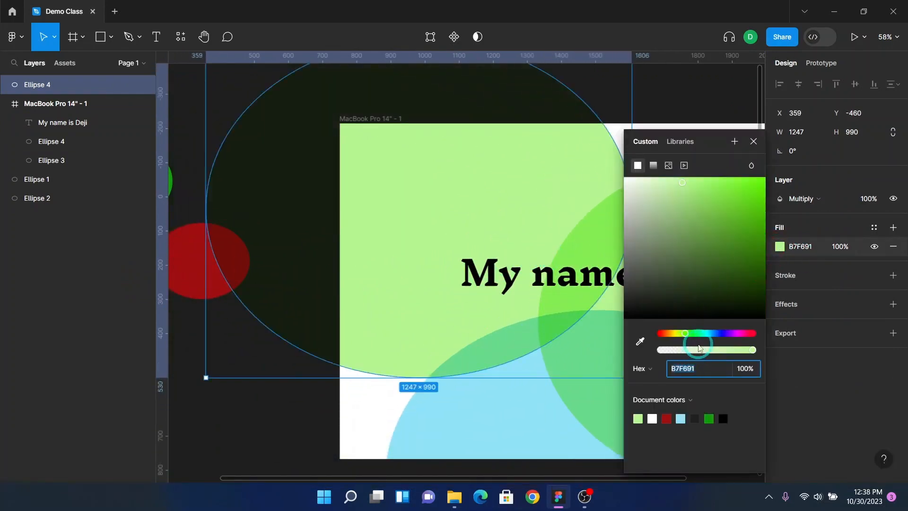
drag(699, 346, 678, 342)
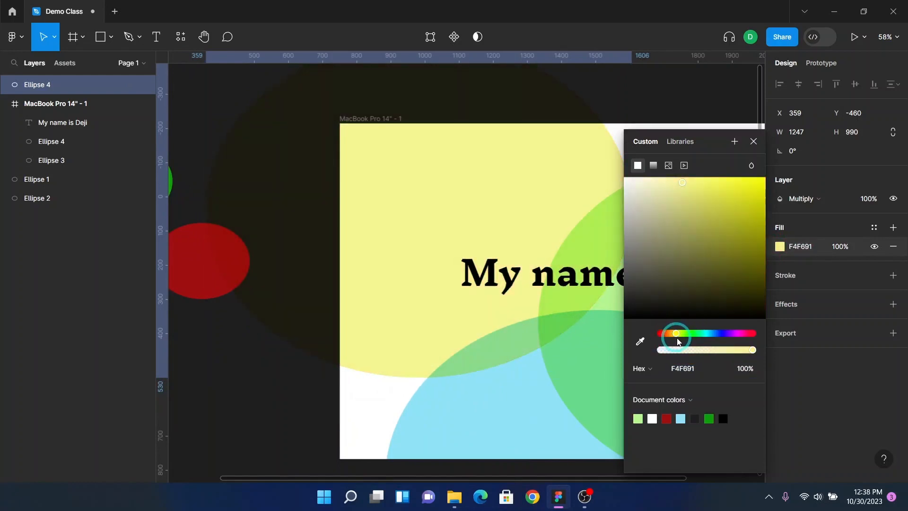
click(753, 141)
click(672, 93)
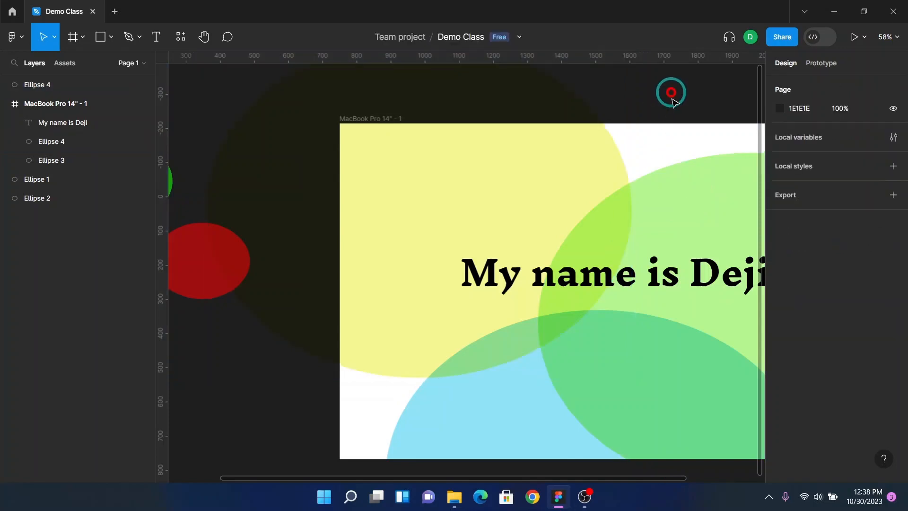
Step: Center the "My name is Deji" text vertically and horizontally within the frame
scroll(584, 208, down, 3)
scroll(541, 296, right, 1)
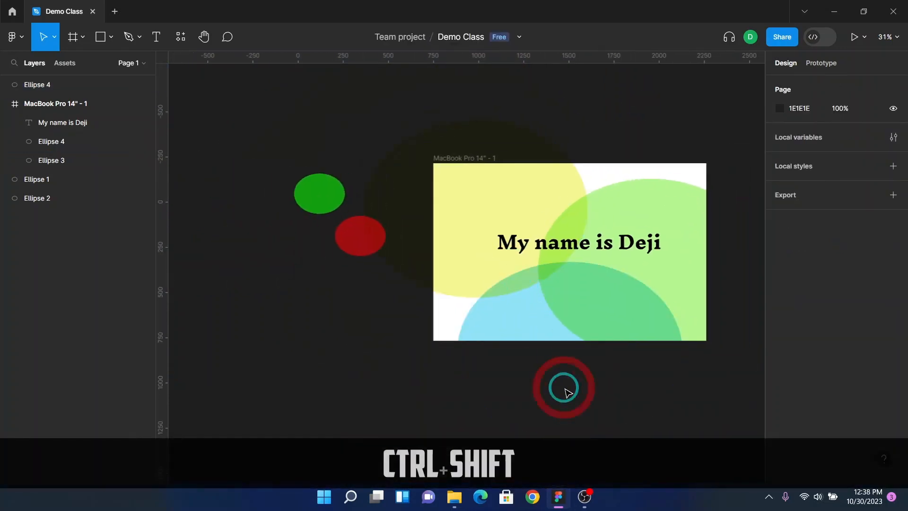
scroll(549, 359, down, 1)
click(616, 229)
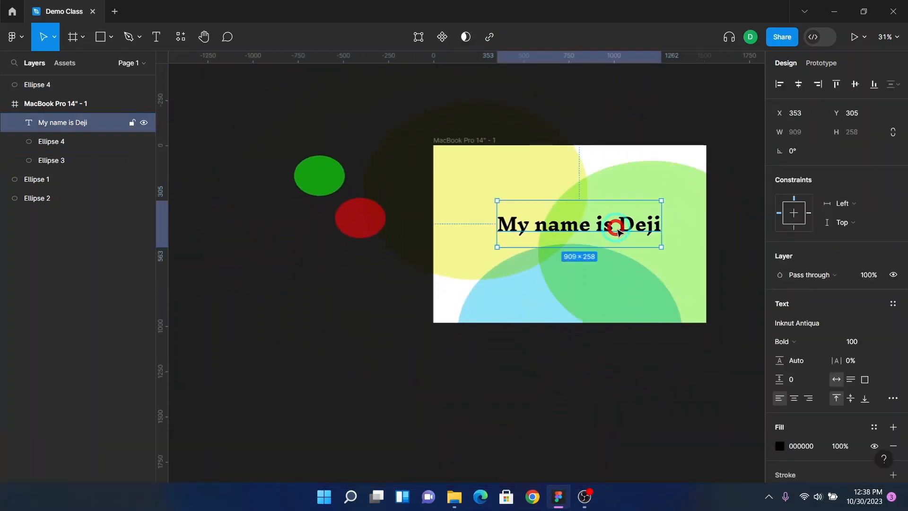
click(855, 83)
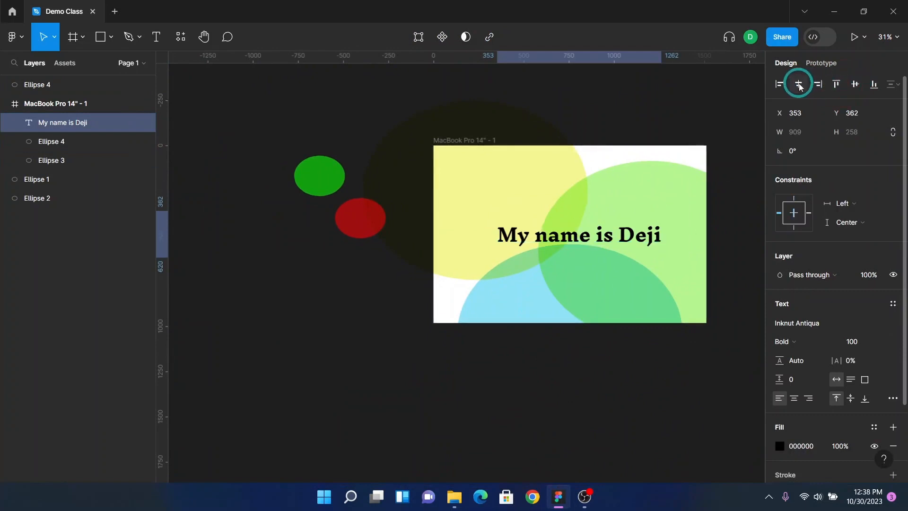
click(799, 84)
click(691, 378)
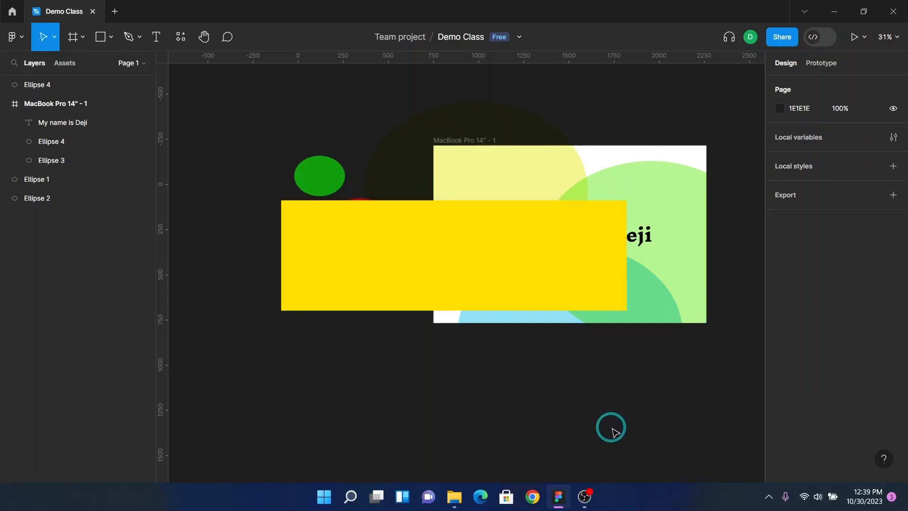
Step: Zoom the canvas in and out and review the zoom commands in the View menu
scroll(579, 347, up, 1)
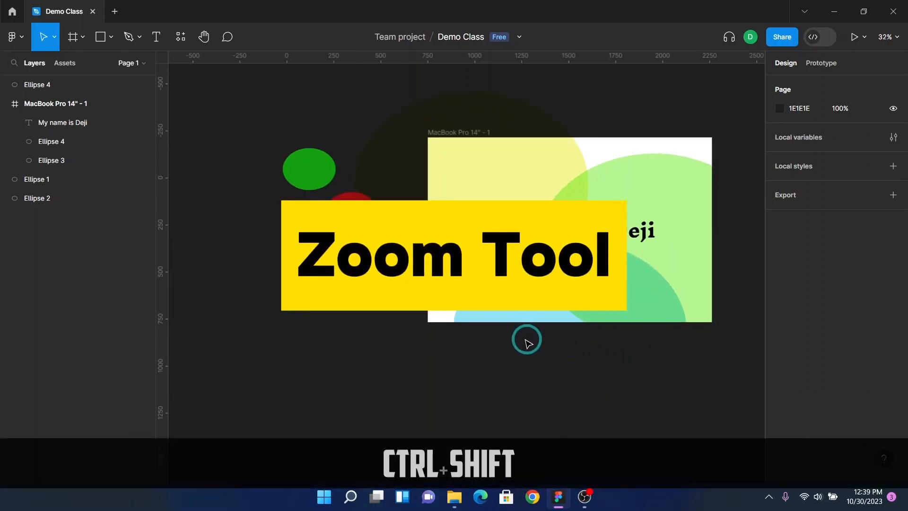
scroll(523, 338, right, 1)
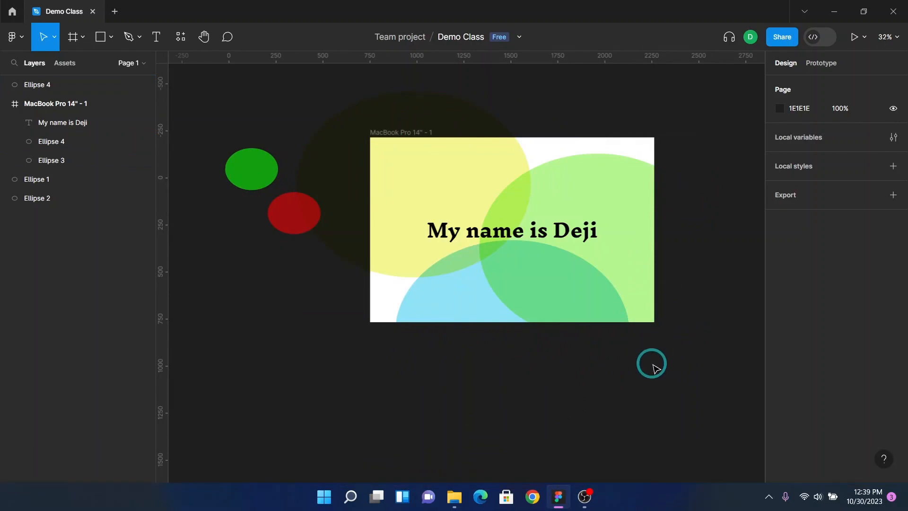
key(ctrl+equal)
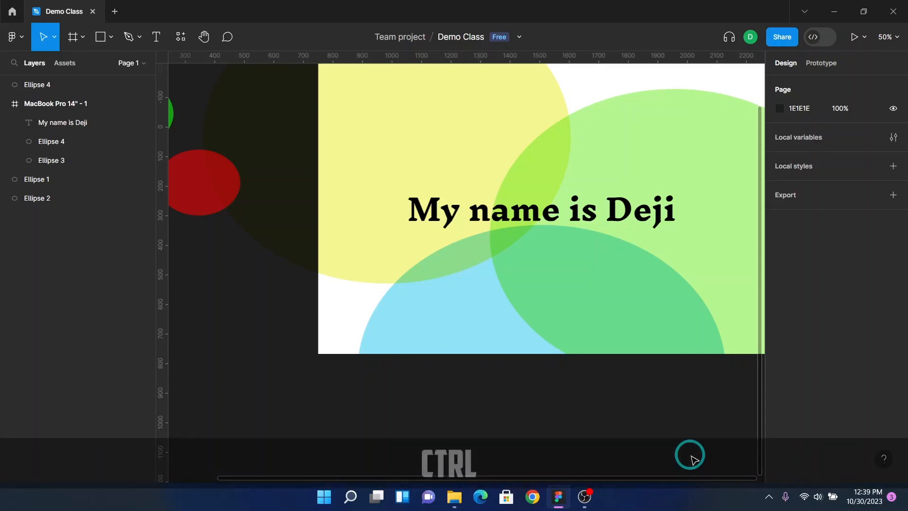
key(ctrl+equal)
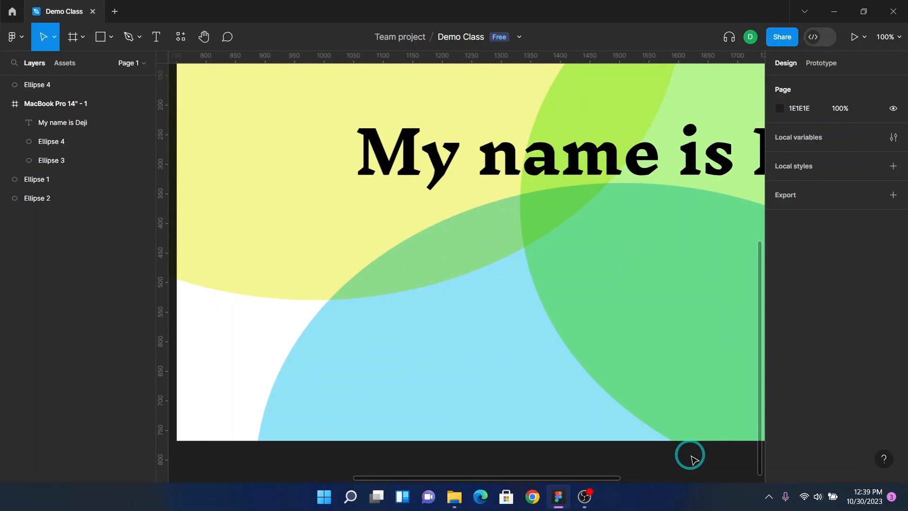
key(ctrl+minus)
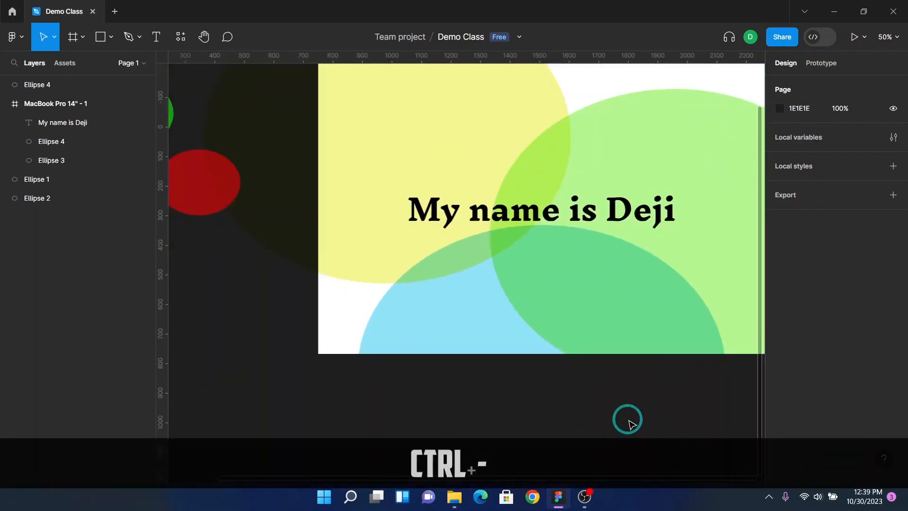
key(F2)
click(11, 42)
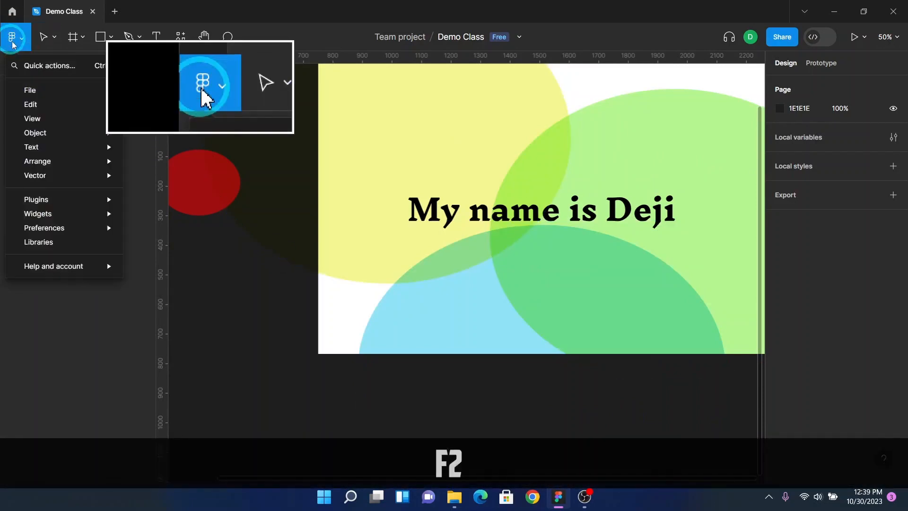
mouse_move(46, 122)
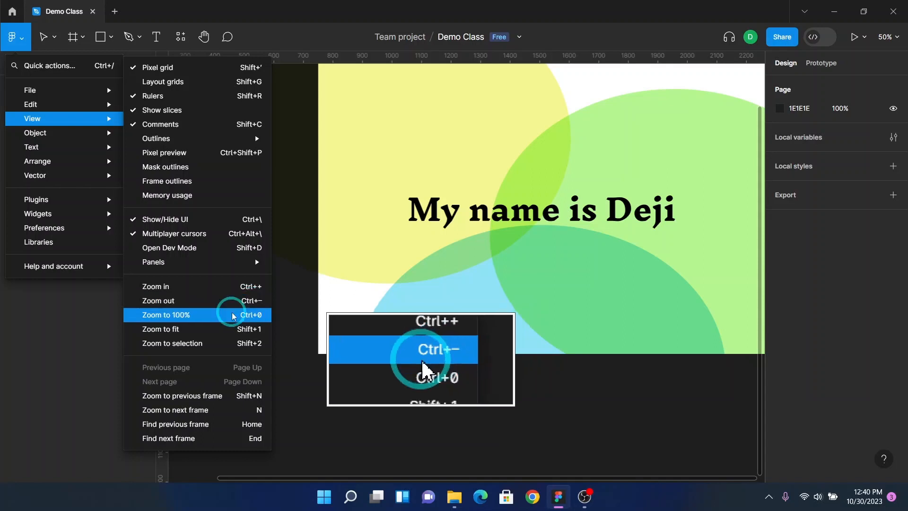
click(427, 412)
scroll(428, 308, down, 6)
Step: Move the pale yellow ellipse into the MacBook Pro 14" - 1 frame in the layers list
click(429, 222)
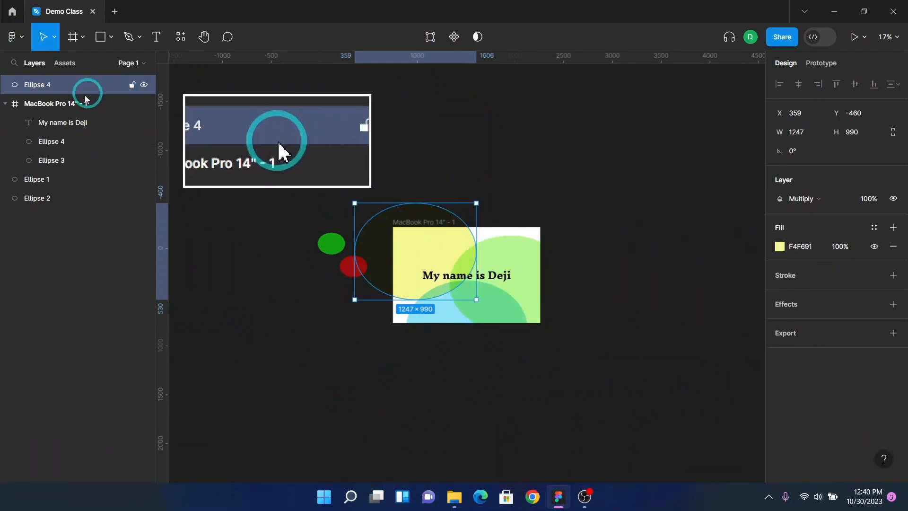
click(76, 104)
click(73, 91)
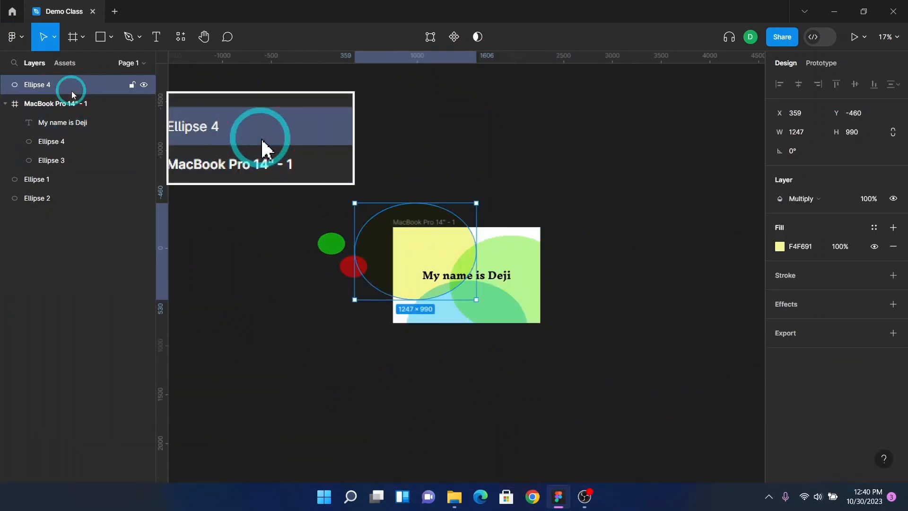
drag(74, 94, 69, 127)
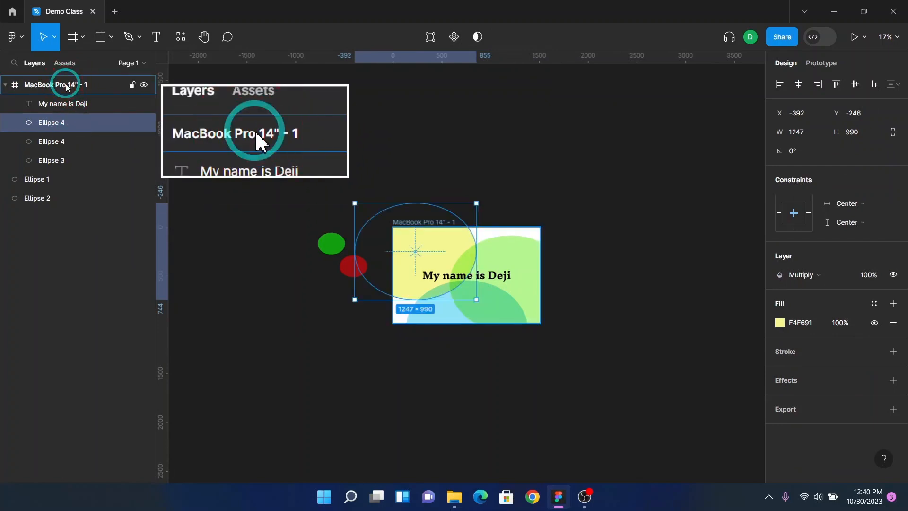
Step: Collapse the frame's layers and duplicate the whole frame to its right, at X 2465
click(67, 87)
click(4, 85)
scroll(411, 204, right, 5)
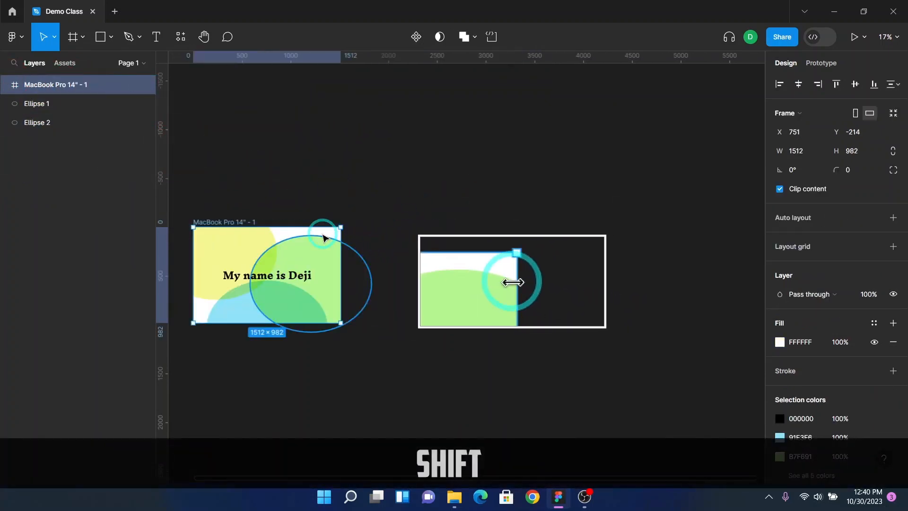
scroll(323, 237, left, 1)
key(shift+F2)
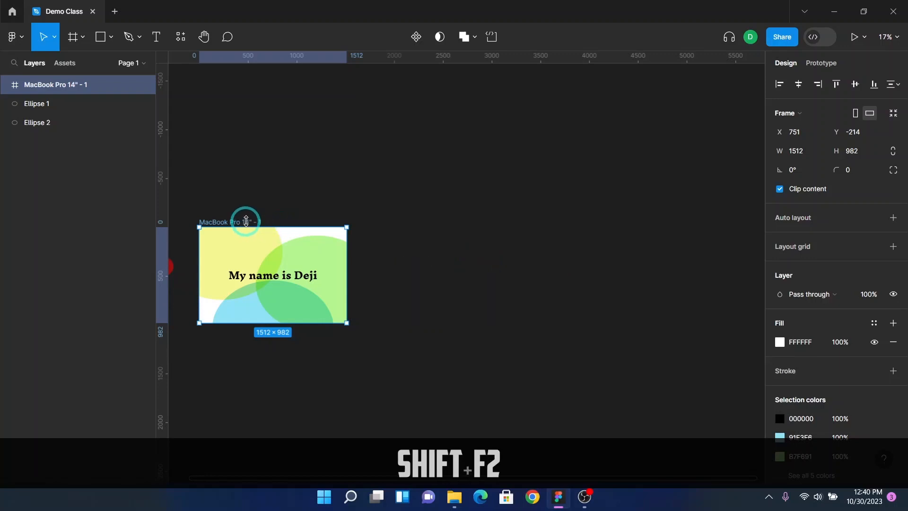
drag(246, 220, 416, 228)
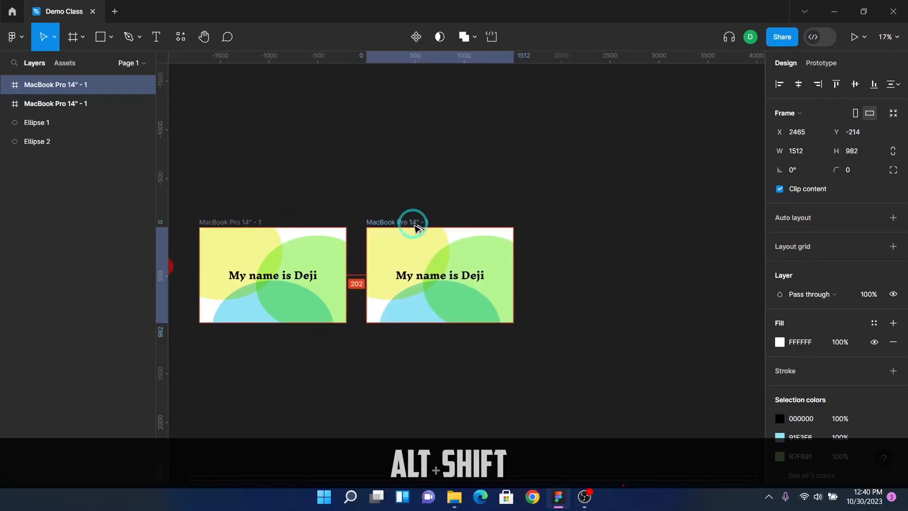
Step: Duplicate the new frame downward, placing the copy below the others at about X 1507, Y 1264
scroll(416, 228, left, 5)
scroll(560, 239, down, 5)
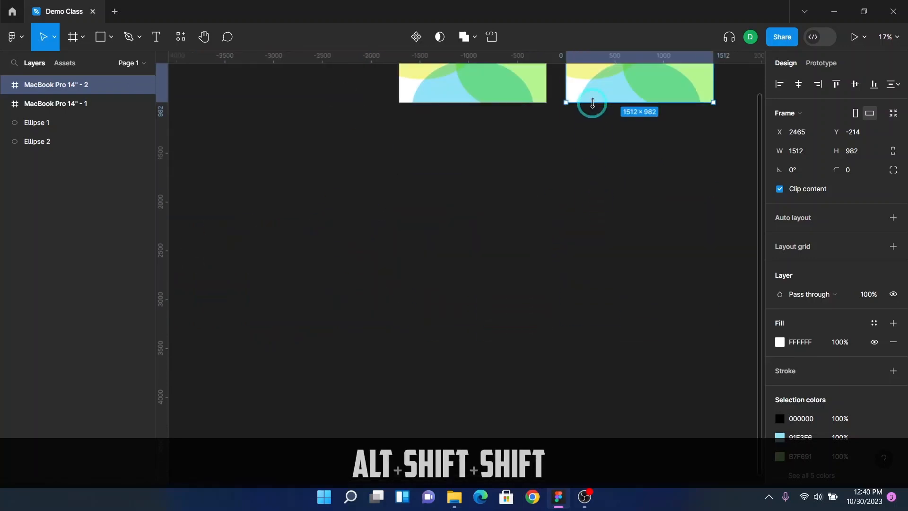
scroll(592, 104, up, 3)
drag(610, 134, 513, 270)
Step: Select the first frame and practise zooming in and out, to the selection and to fit all frames
scroll(557, 212, up, 2)
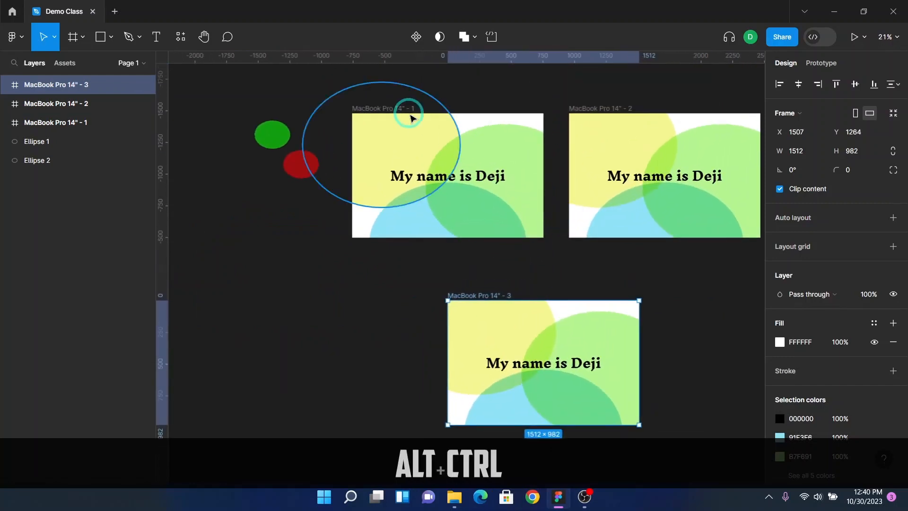
click(402, 108)
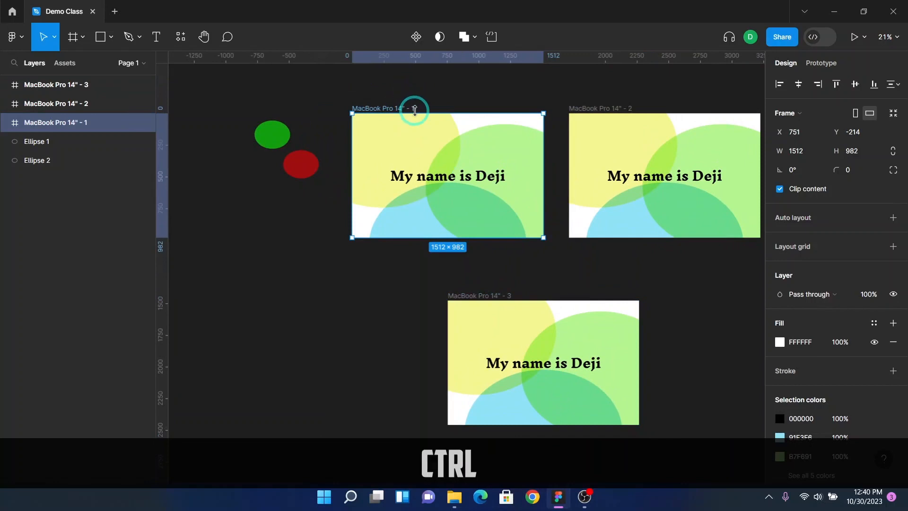
scroll(413, 100, up, 2)
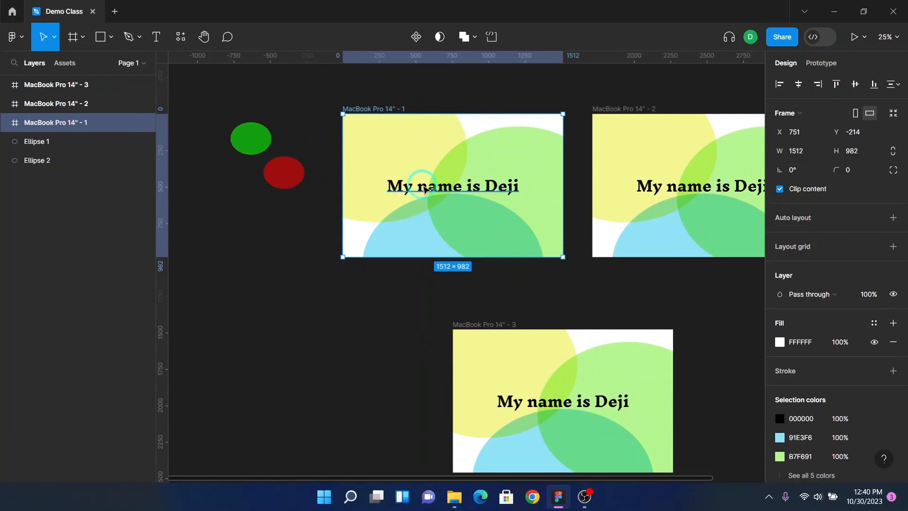
scroll(424, 187, up, 1)
scroll(424, 188, down, 8)
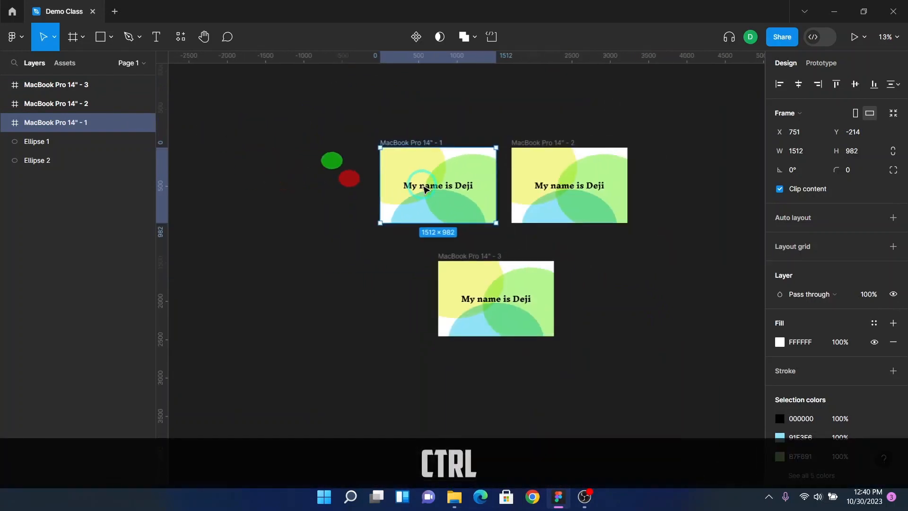
scroll(424, 188, up, 12)
scroll(424, 187, down, 5)
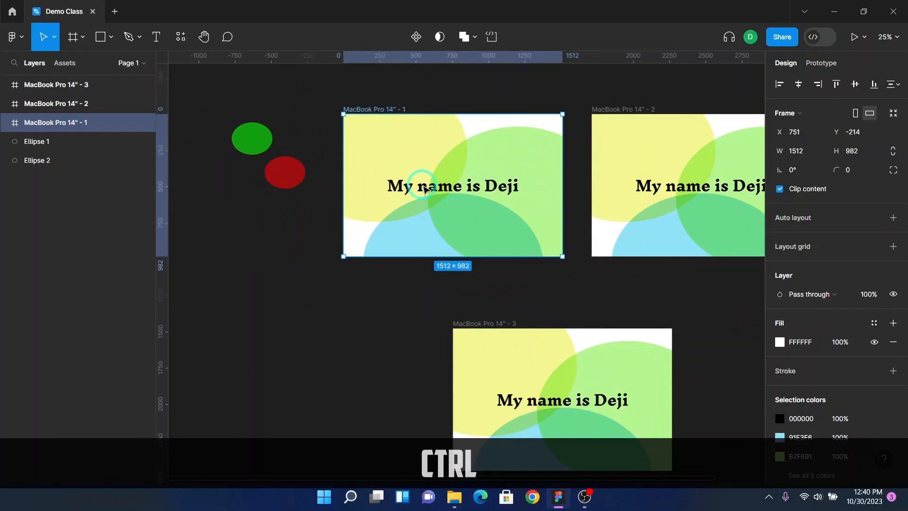
scroll(424, 189, up, 10)
scroll(424, 189, down, 10)
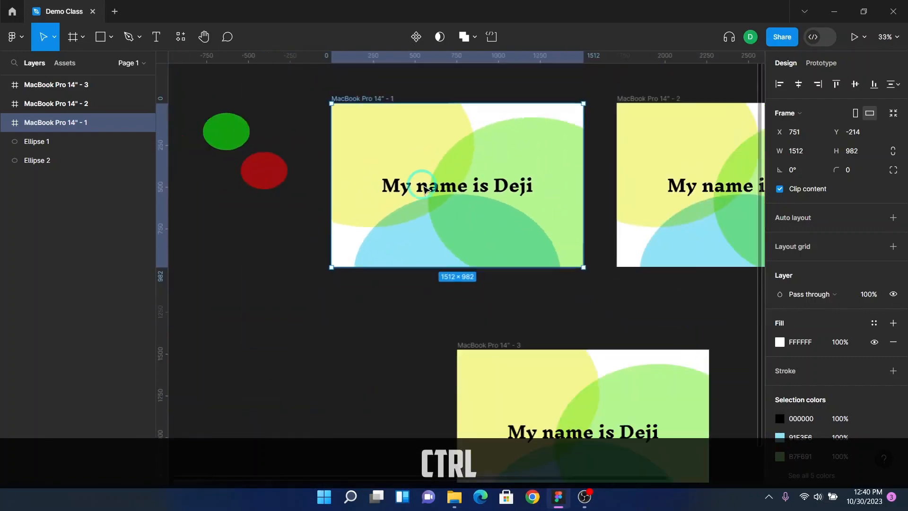
scroll(425, 189, up, 6)
scroll(424, 189, up, 2)
scroll(424, 189, down, 6)
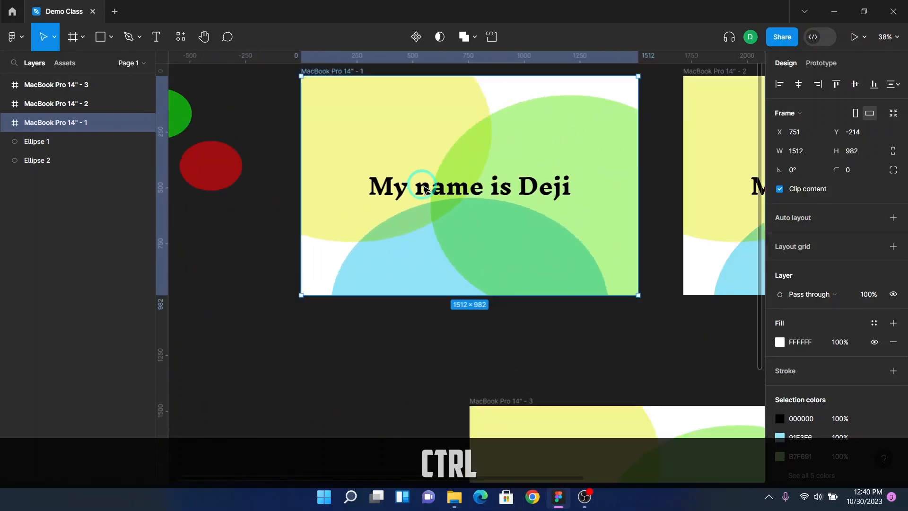
scroll(416, 182, up, 2)
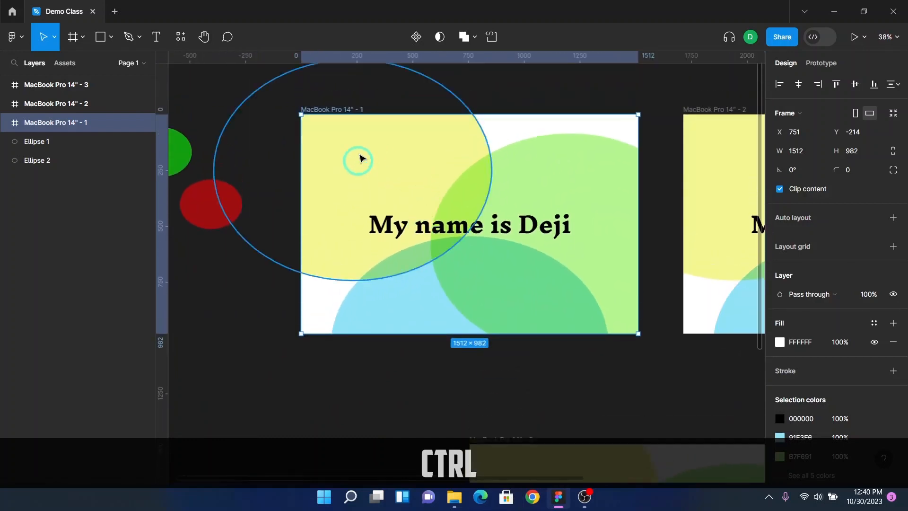
scroll(405, 138, up, 2)
scroll(426, 174, down, 8)
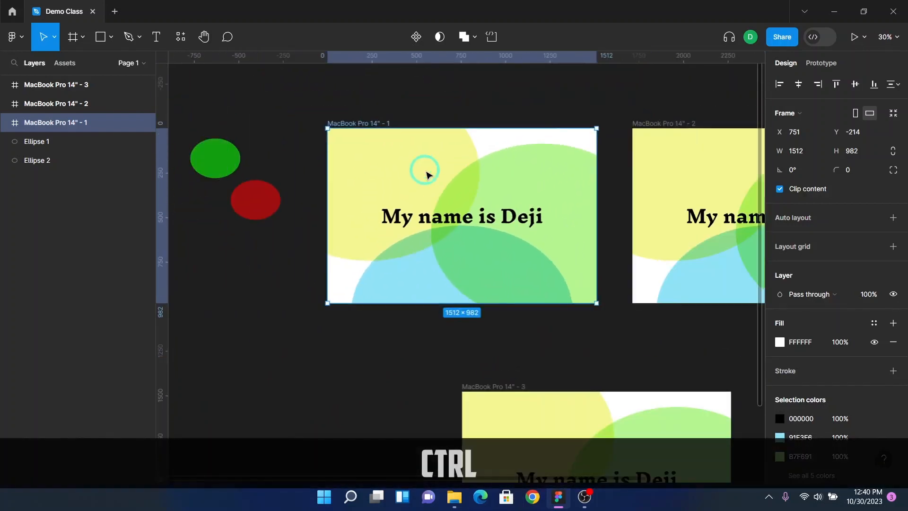
scroll(425, 174, down, 2)
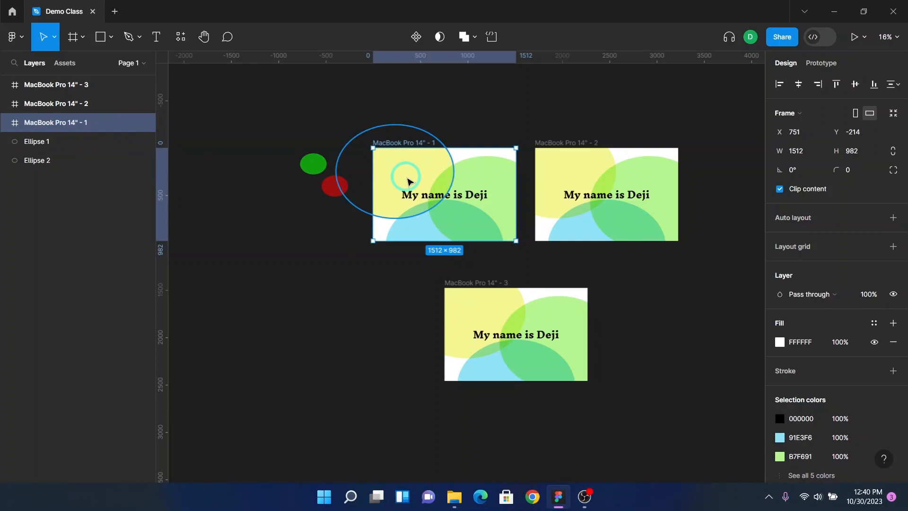
key(shift+2)
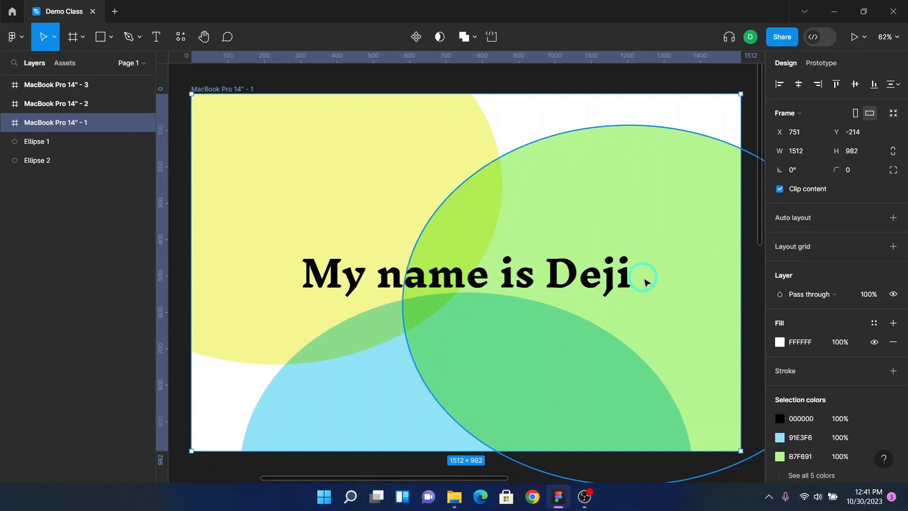
key(shift+1)
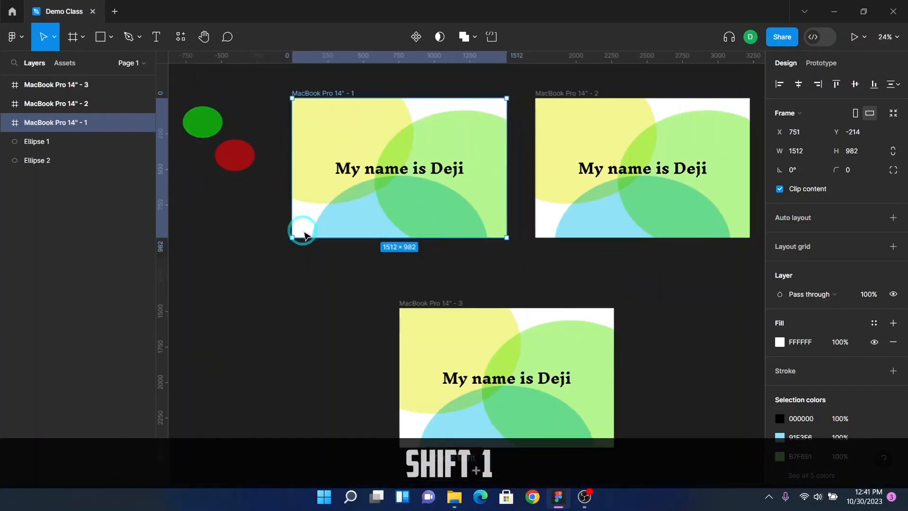
Step: Duplicate the first frame far to the upper left, at about X -4264, Y -3101
scroll(423, 242, down, 5)
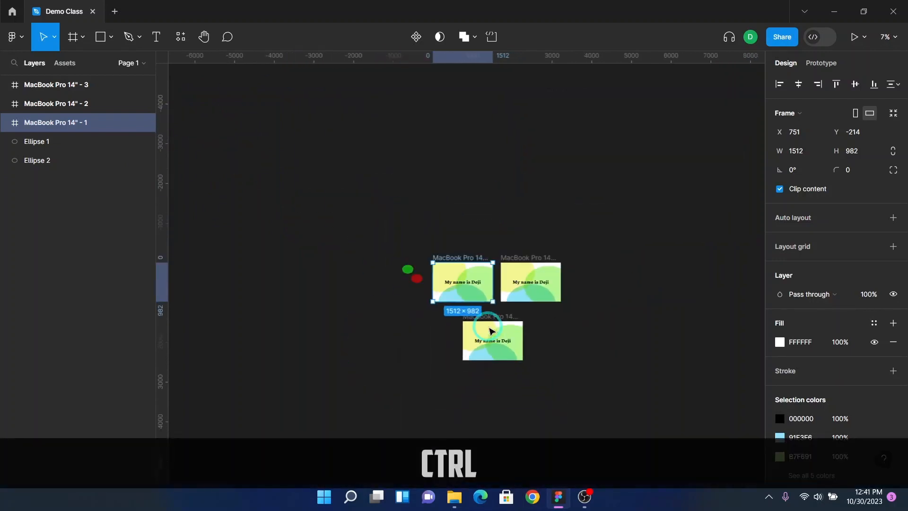
drag(465, 260, 266, 145)
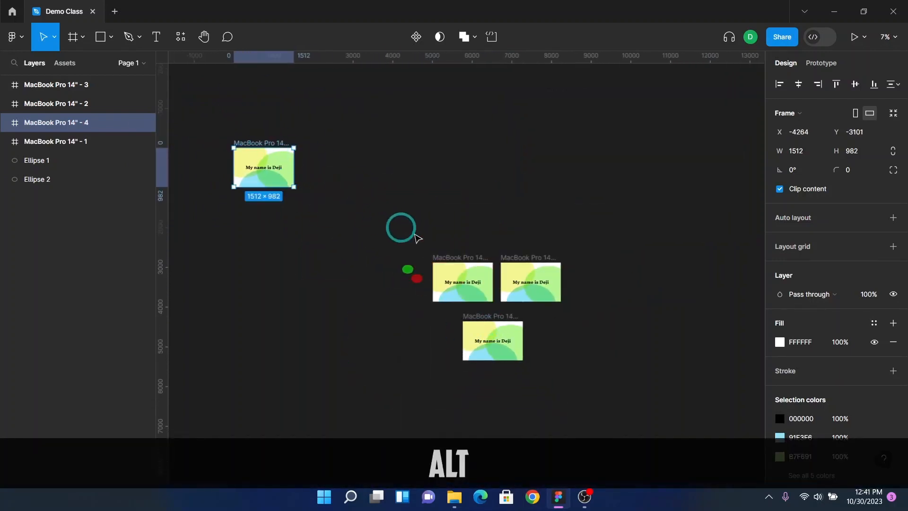
click(467, 266)
key(shift+2)
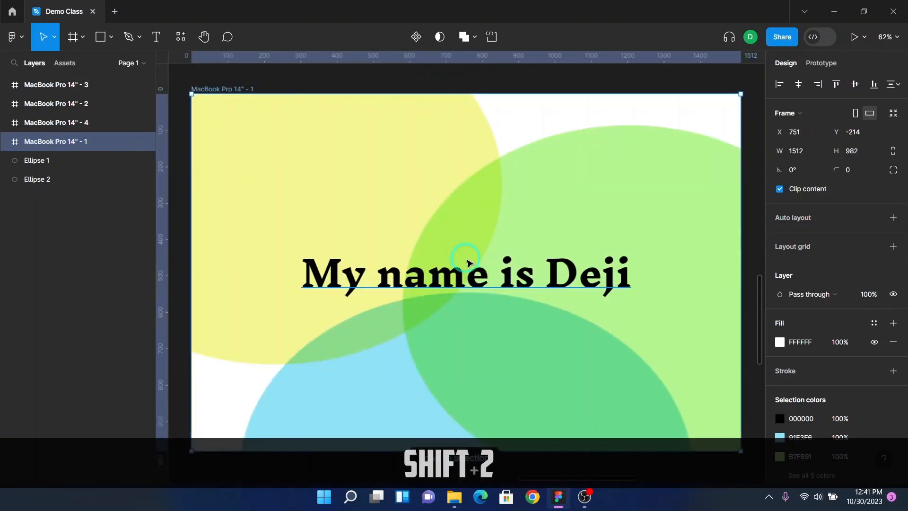
key(shift+1)
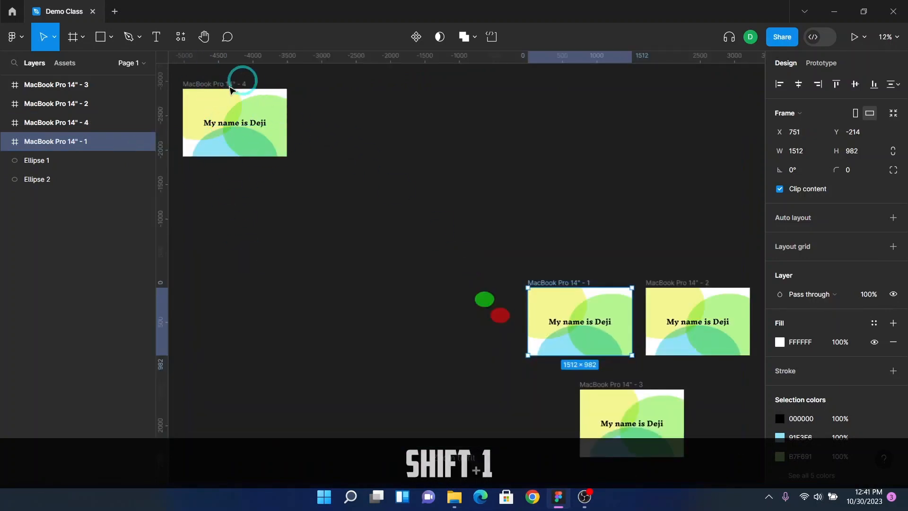